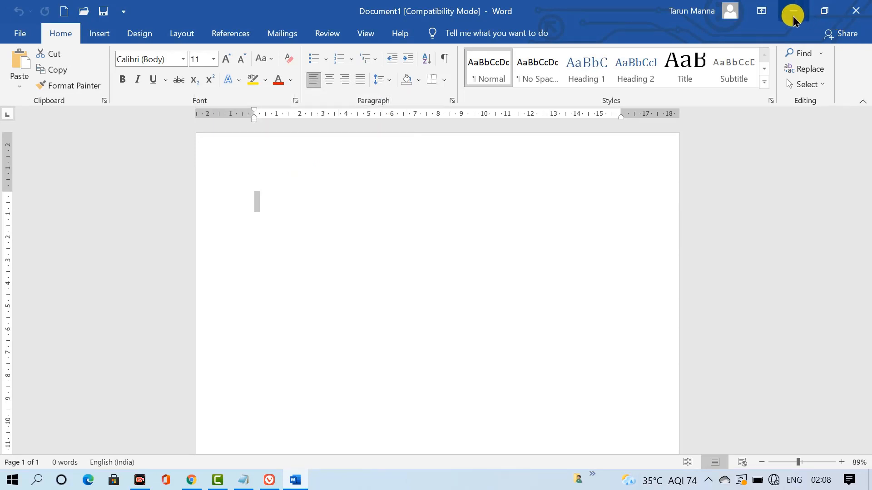
pyautogui.click(761, 20)
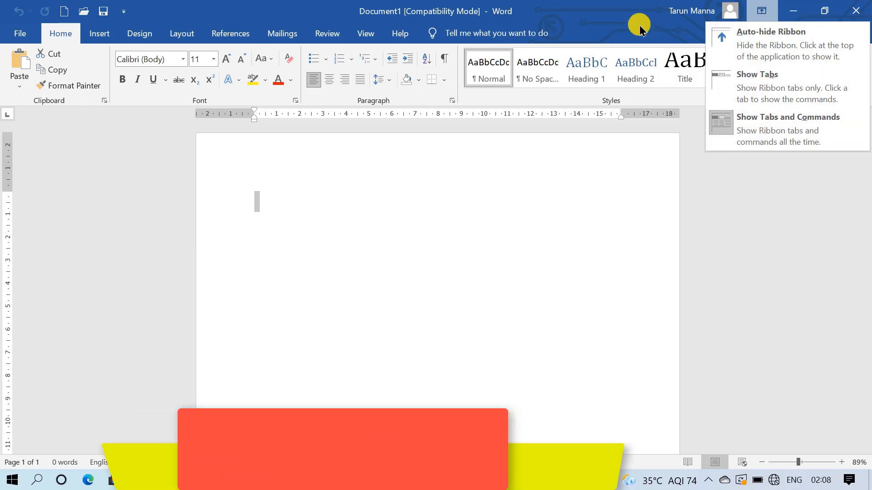
pyautogui.click(619, 10)
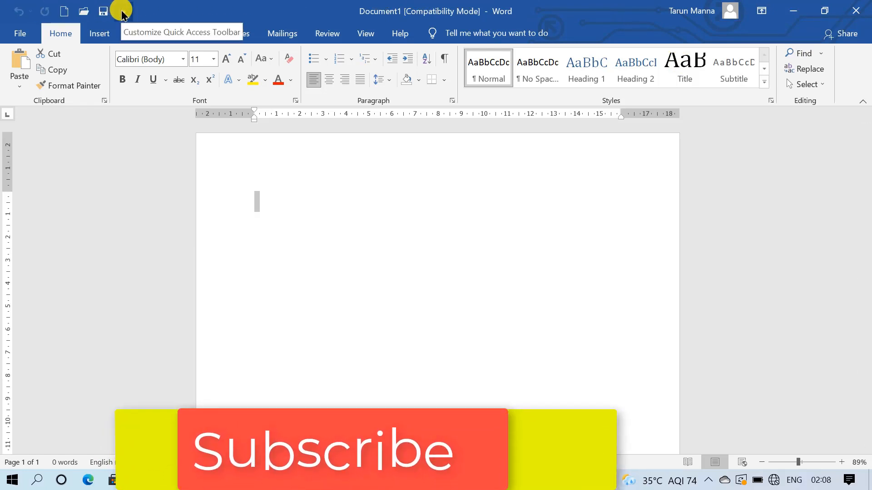
# Fill the blank document with sample paragraphs using the =rand() function
pyautogui.click(277, 190)
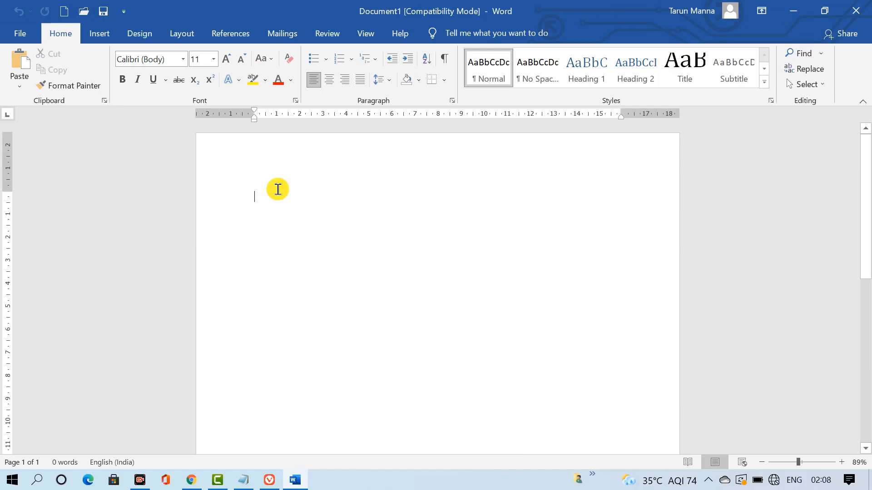
pyautogui.write('=rand')
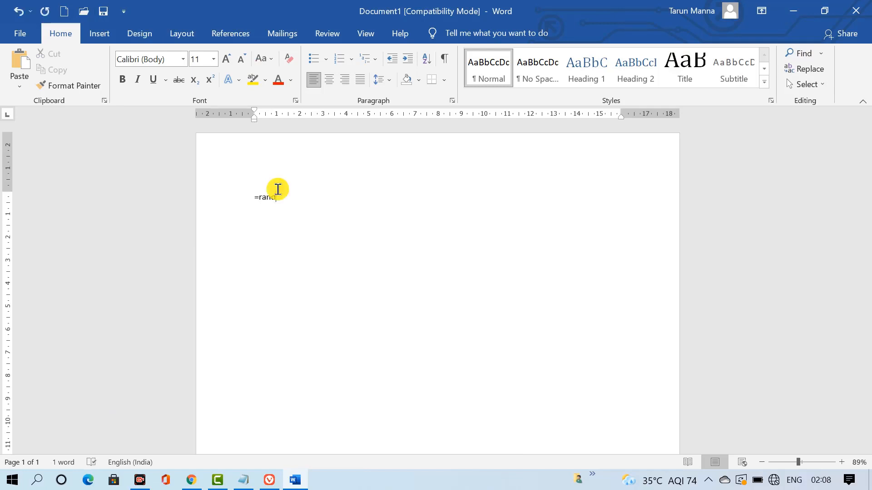
pyautogui.write('()')
pyautogui.press('Return')
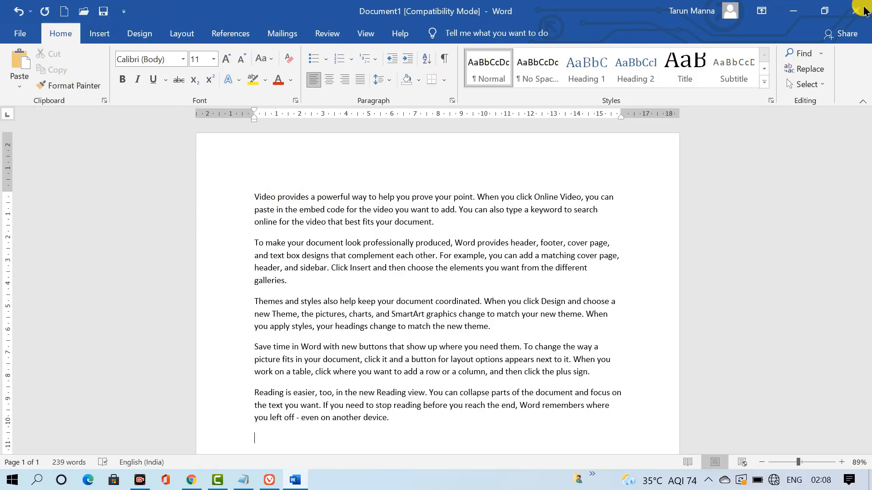
# Minimize and reopen the document window, and switch it to its reduced size and back to maximized
pyautogui.click(799, 12)
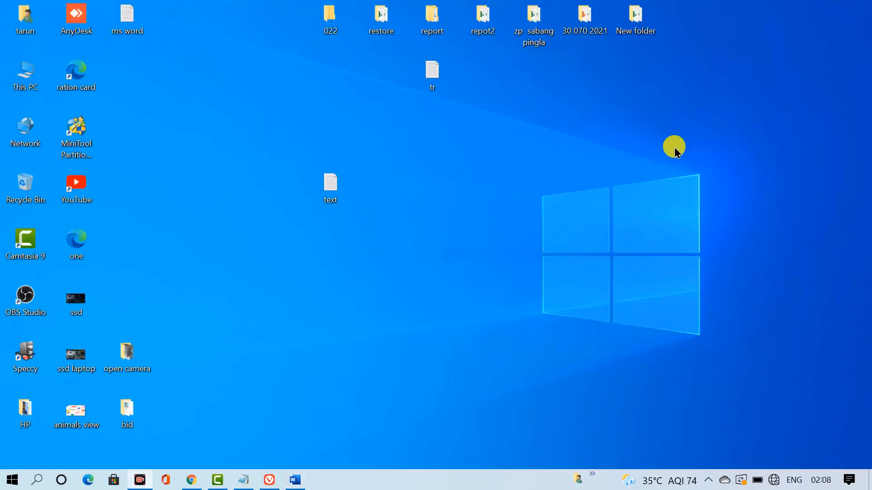
pyautogui.click(290, 483)
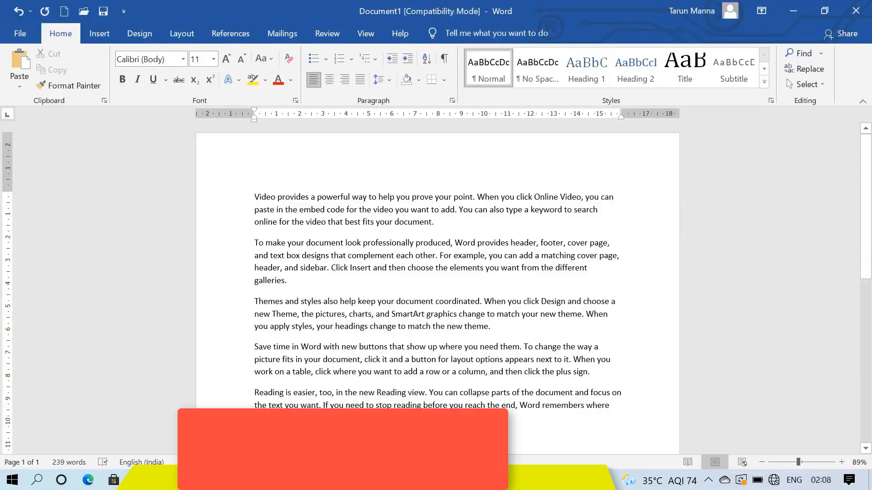
pyautogui.click(821, 13)
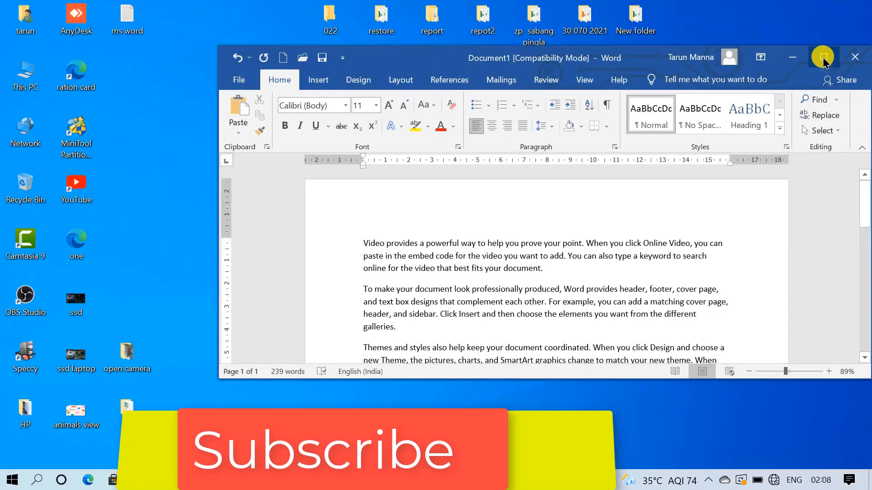
pyautogui.click(824, 58)
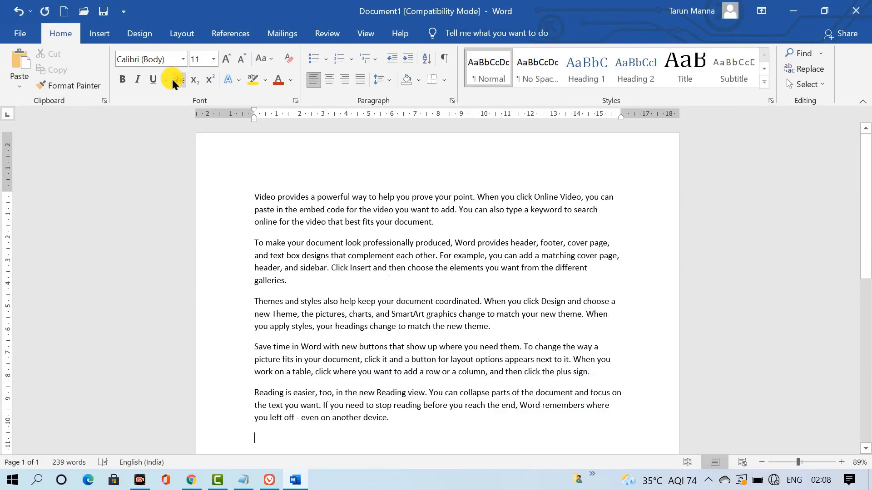
# Save the document as hometab in the Documents folder as a Word Document, accepting the upgrade to the newest file format
pyautogui.click(20, 34)
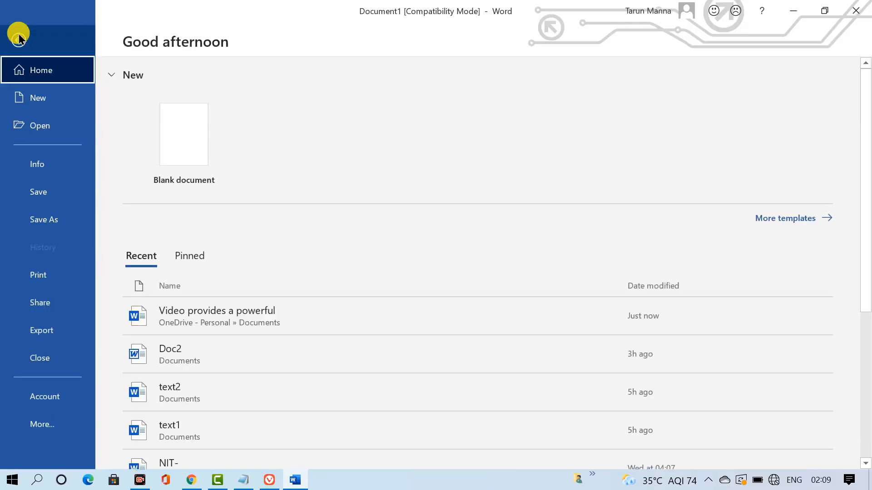
pyautogui.click(48, 189)
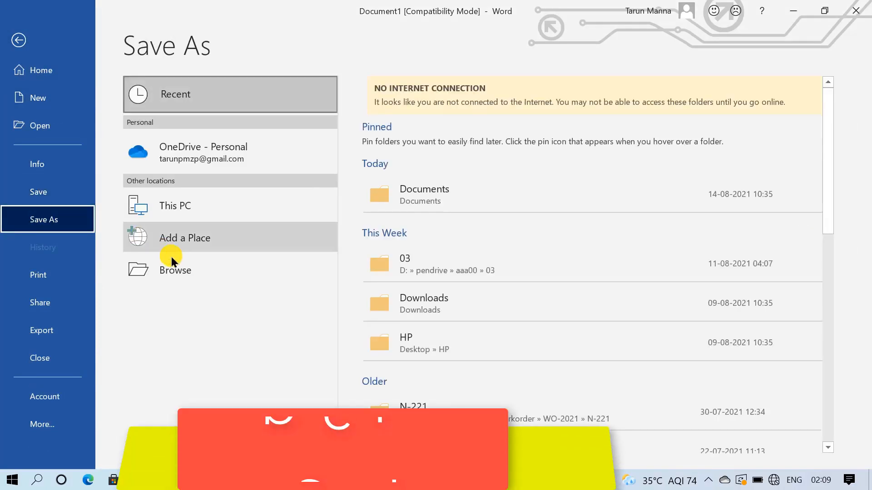
pyautogui.click(182, 272)
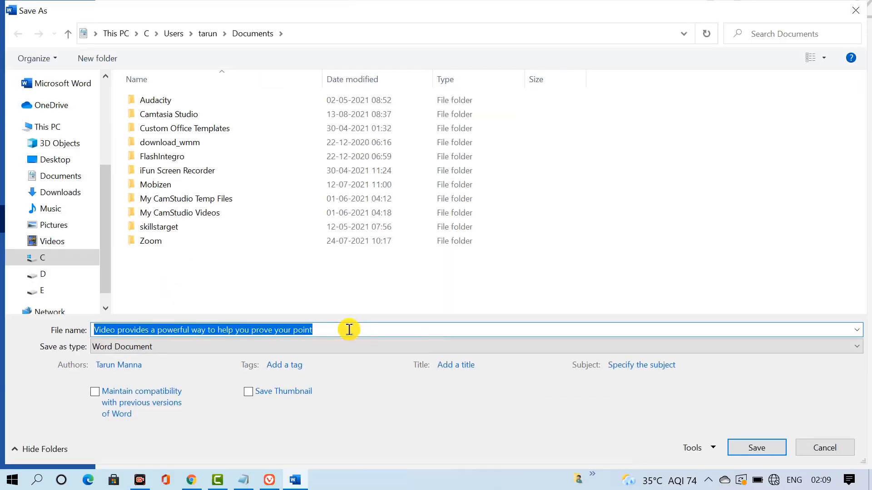
pyautogui.write('hometab')
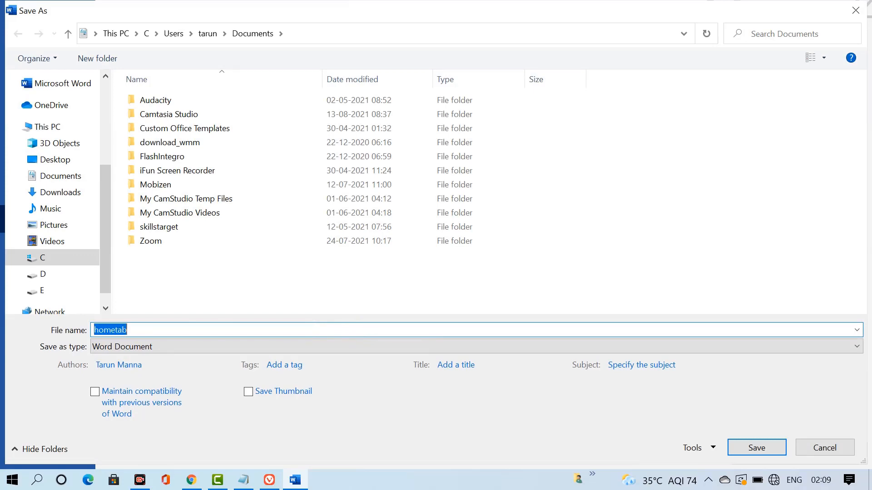
pyautogui.press('Return')
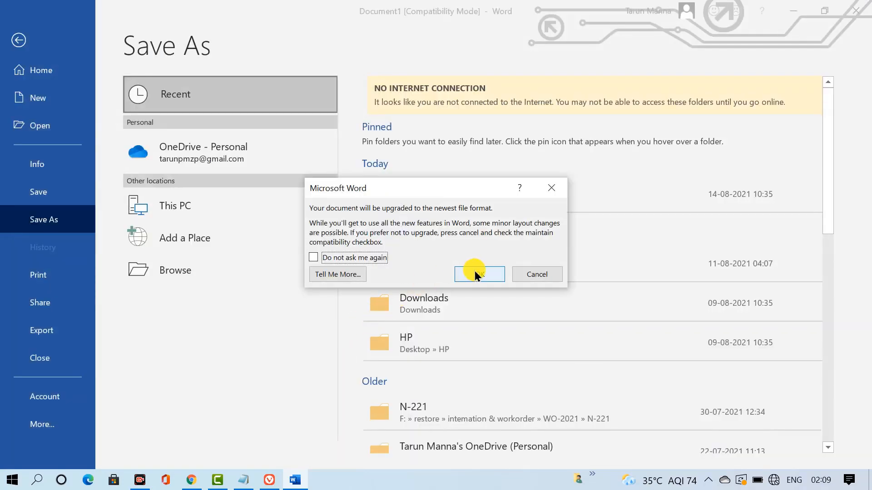
pyautogui.click(476, 275)
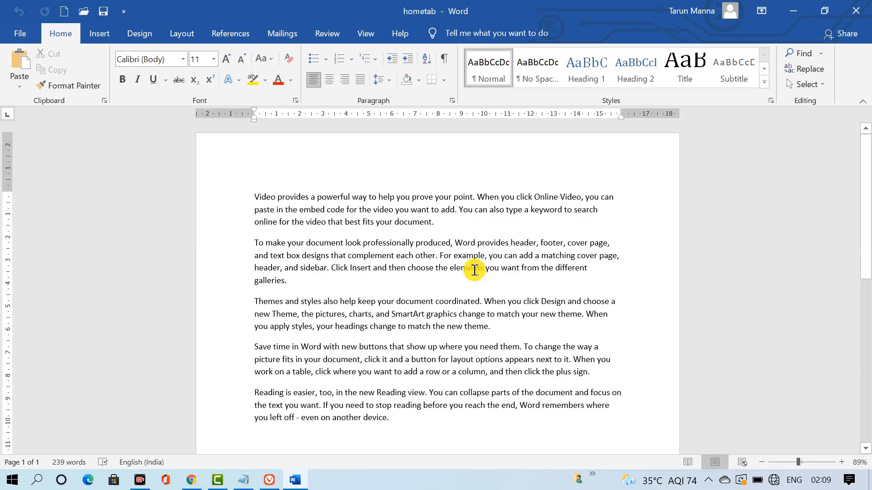
pyautogui.click(19, 34)
pyautogui.click(19, 37)
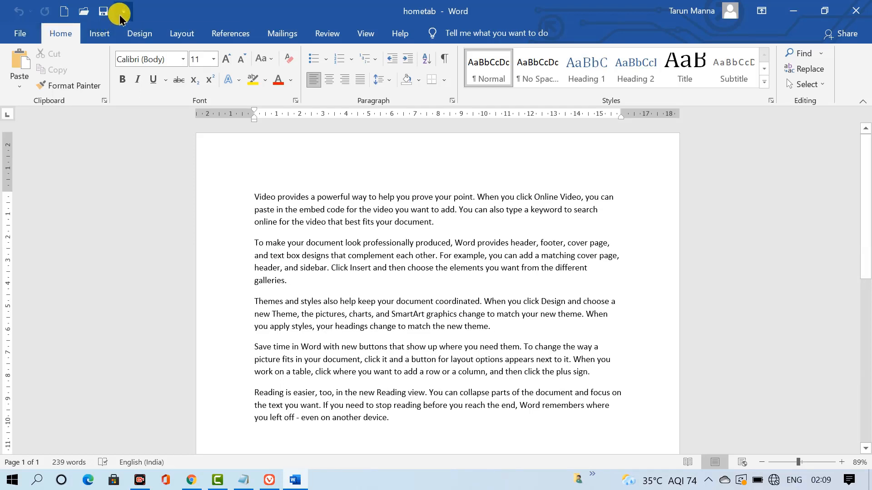
# Remove the Save, Open, Undo, Redo and New commands from the Quick Access Toolbar
pyautogui.click(121, 14)
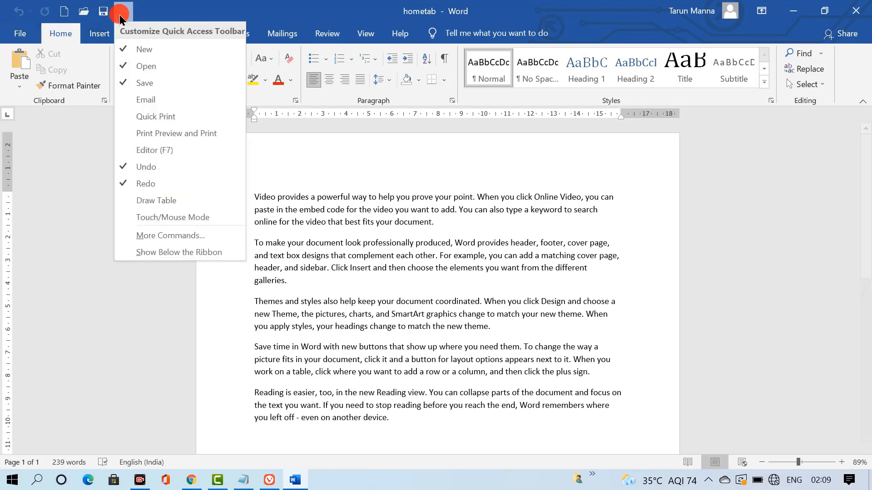
pyautogui.click(136, 84)
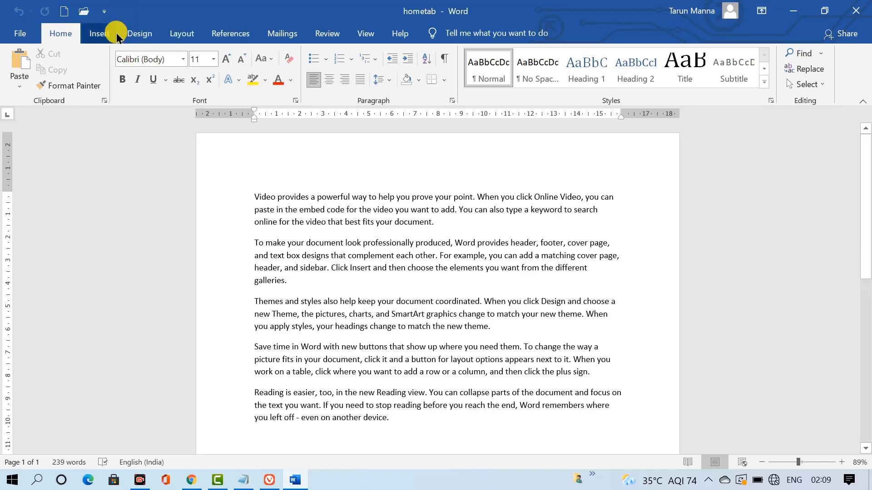
pyautogui.click(104, 12)
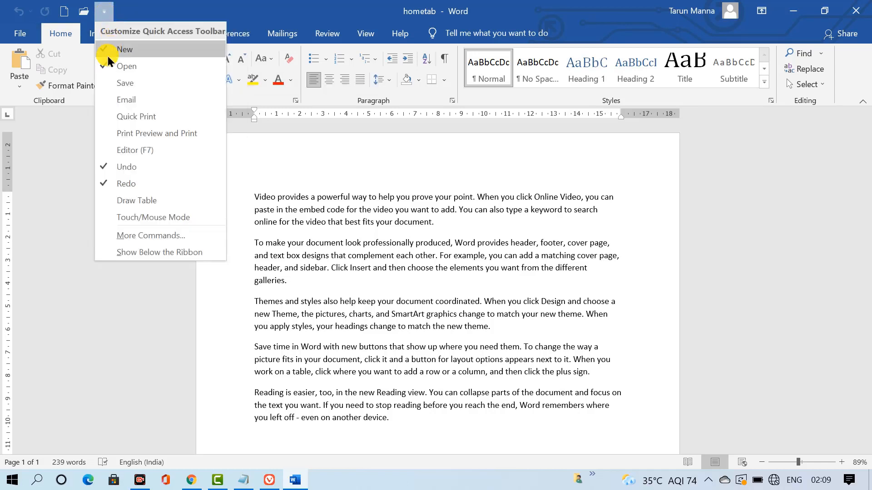
pyautogui.click(106, 67)
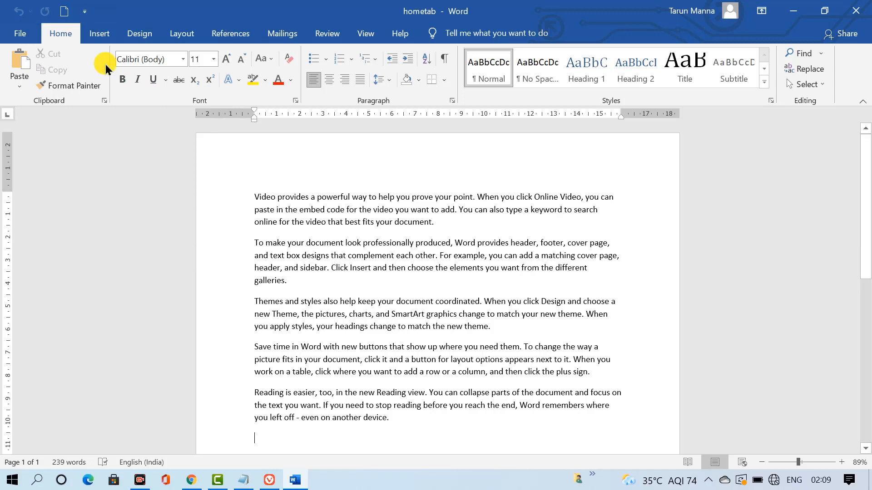
pyautogui.click(85, 12)
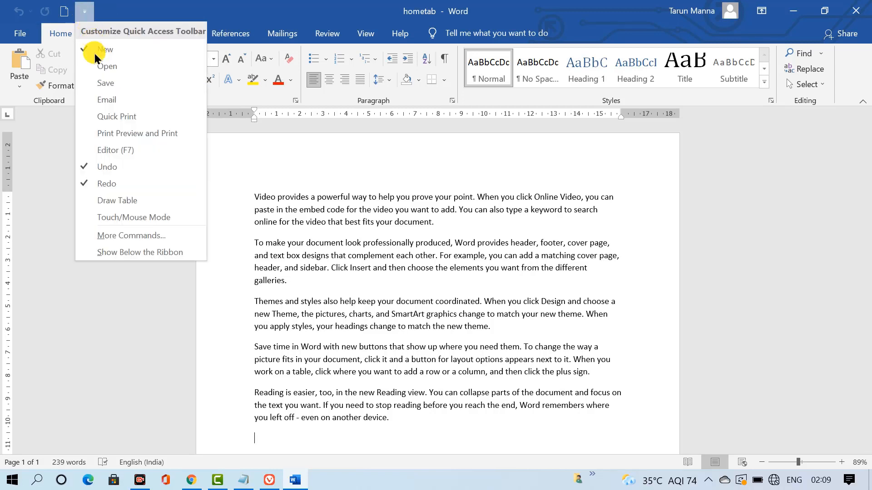
pyautogui.click(86, 167)
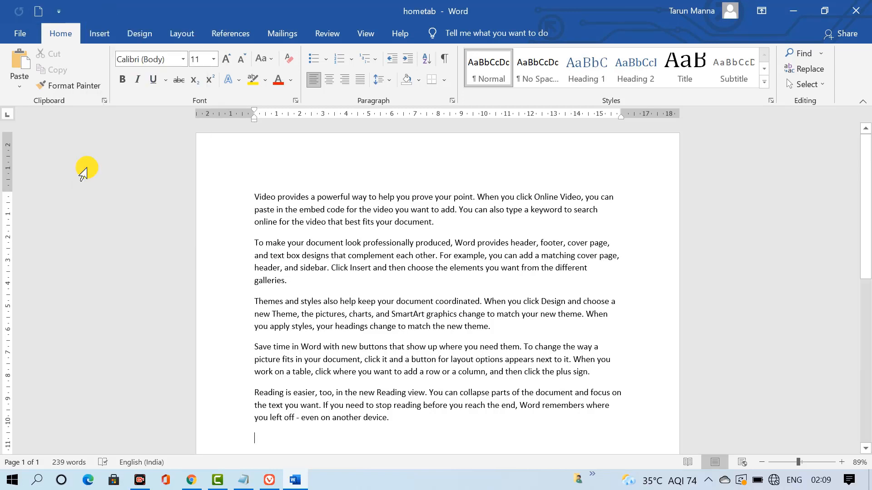
pyautogui.click(59, 13)
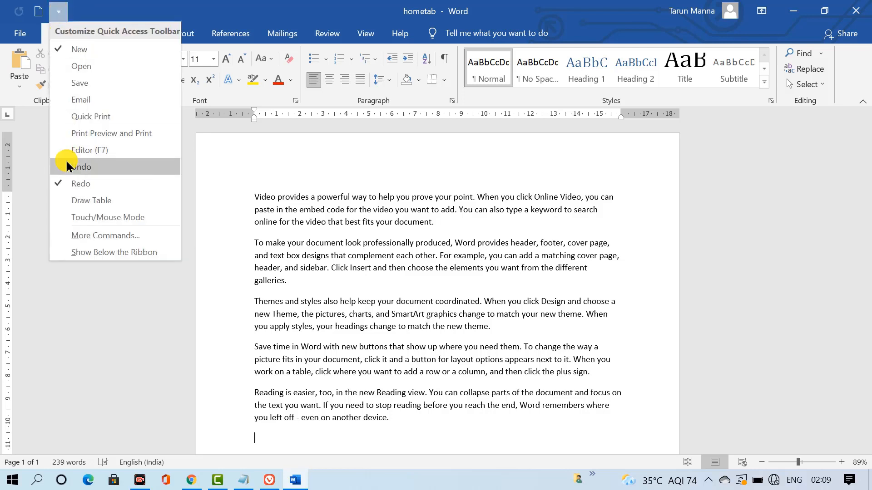
pyautogui.click(57, 183)
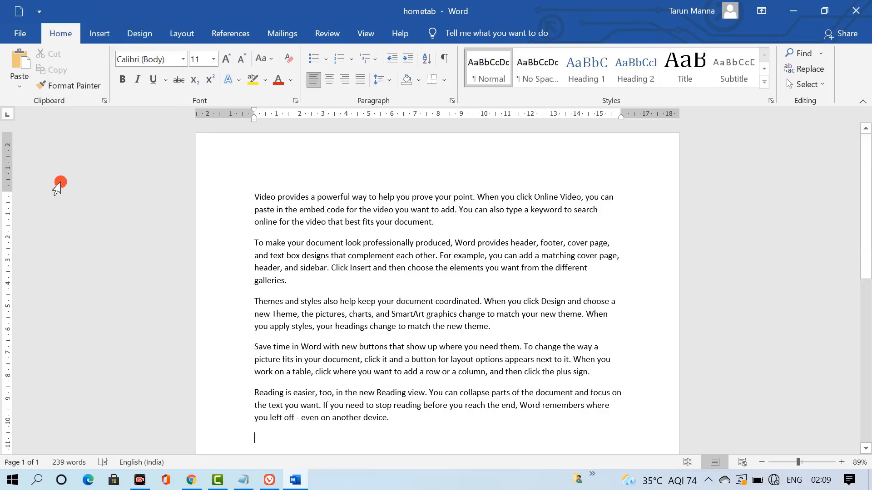
pyautogui.click(39, 10)
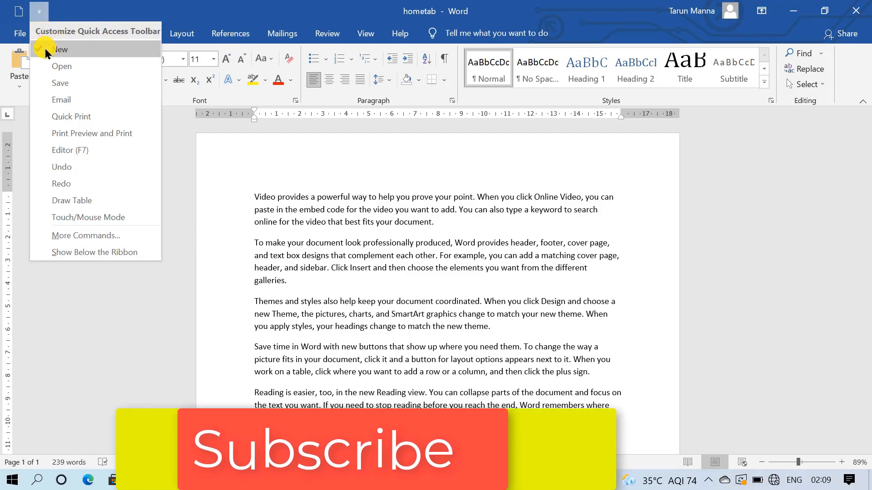
pyautogui.click(46, 52)
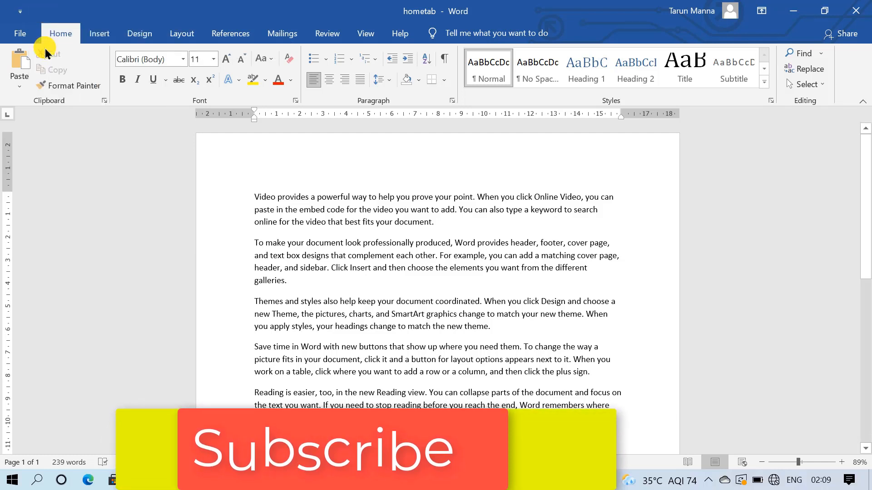
# Add New, Open, Save, Undo and Redo to the Quick Access Toolbar in that order
pyautogui.click(21, 10)
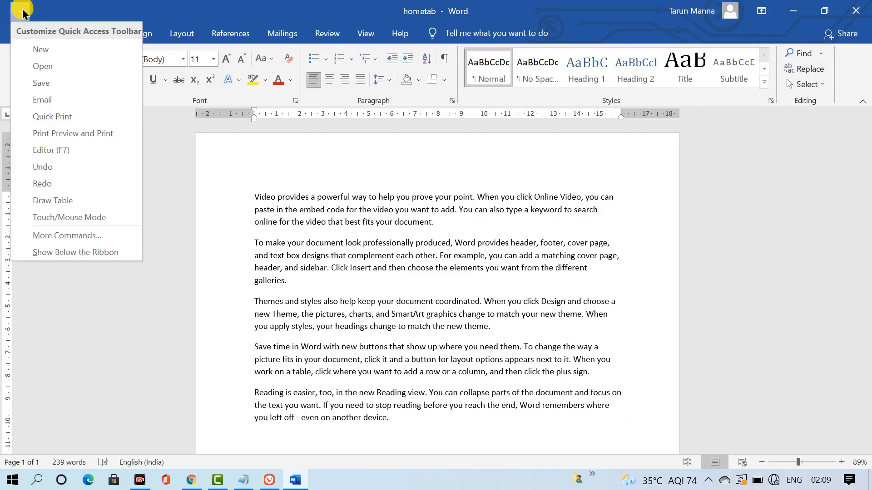
pyautogui.click(40, 58)
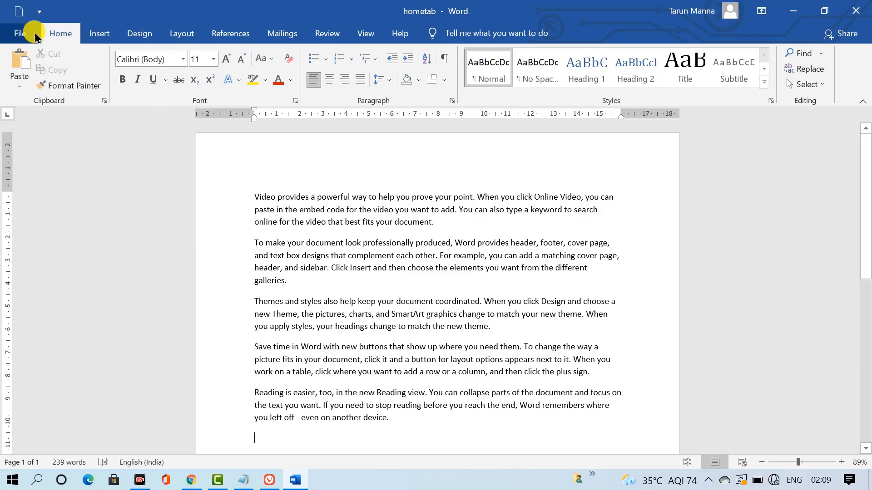
pyautogui.click(39, 10)
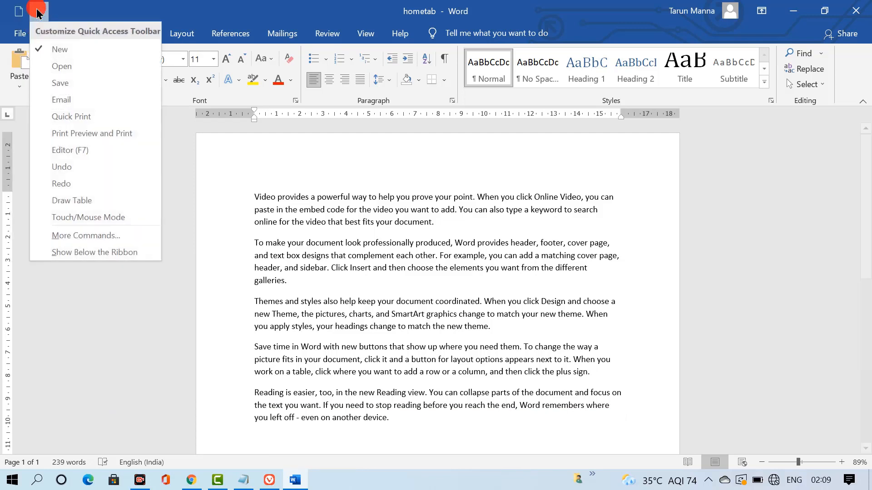
pyautogui.click(59, 67)
pyautogui.click(59, 12)
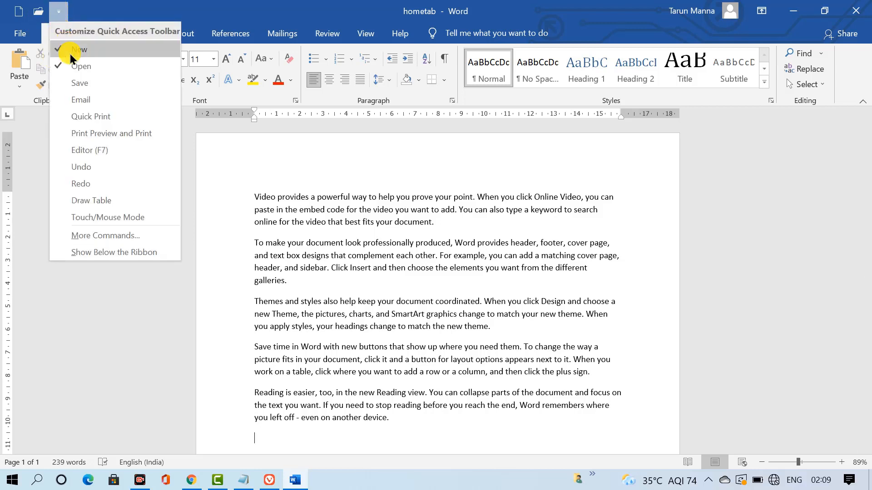
pyautogui.click(76, 84)
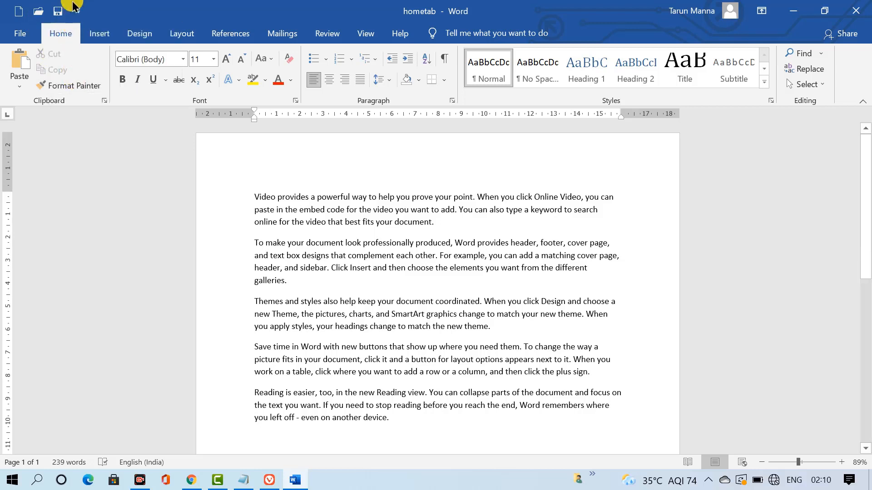
pyautogui.click(78, 14)
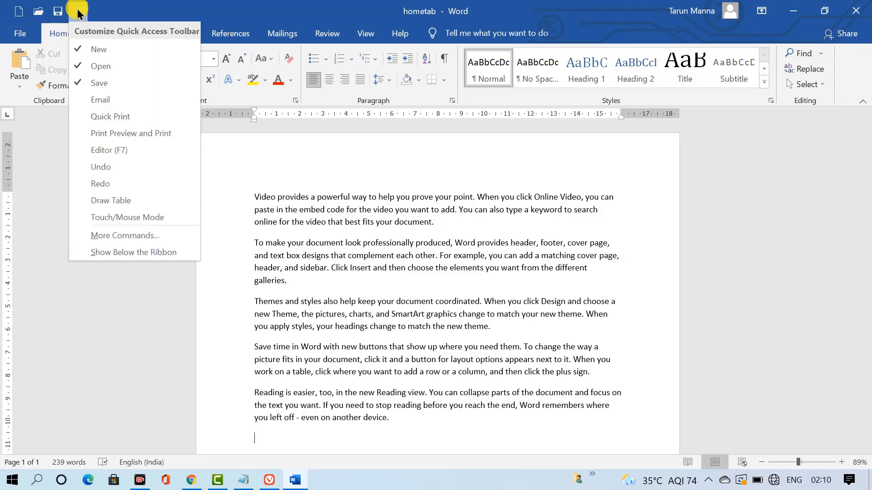
pyautogui.click(87, 167)
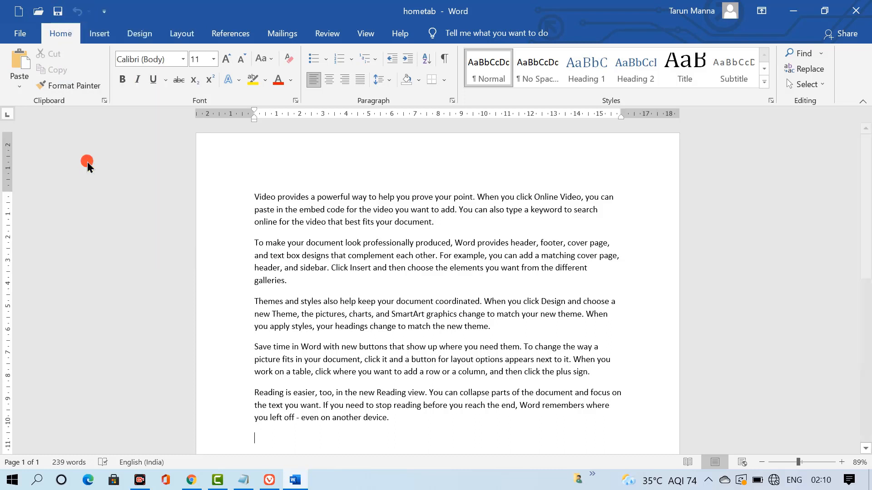
pyautogui.click(105, 11)
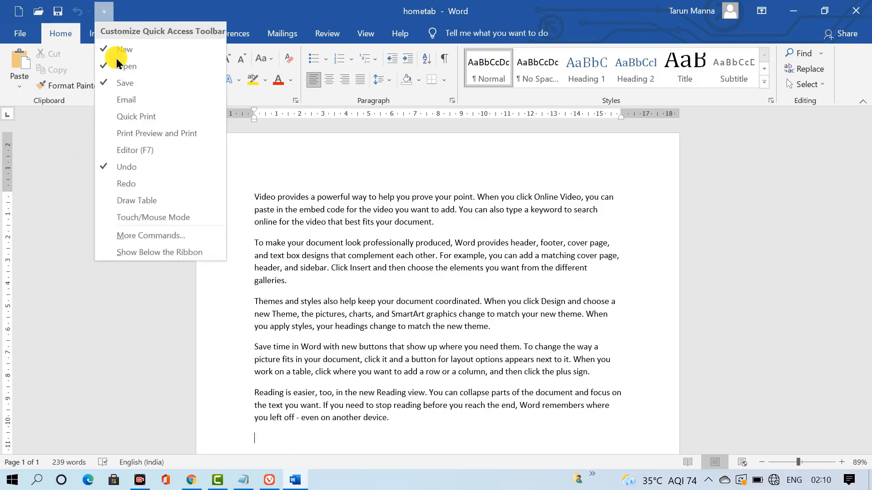
pyautogui.click(117, 184)
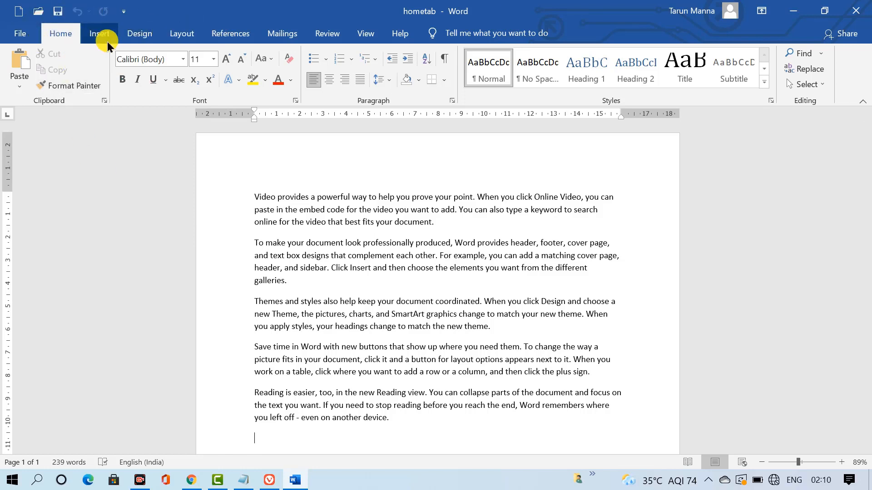
pyautogui.click(27, 33)
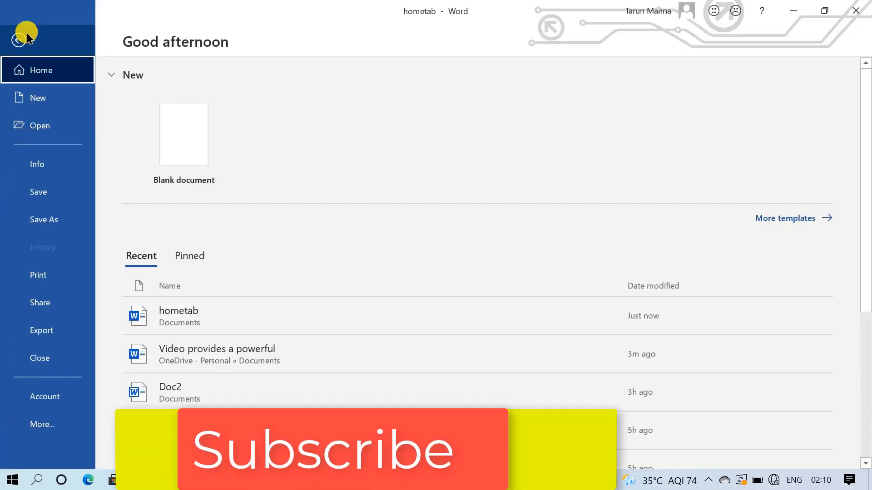
pyautogui.click(20, 39)
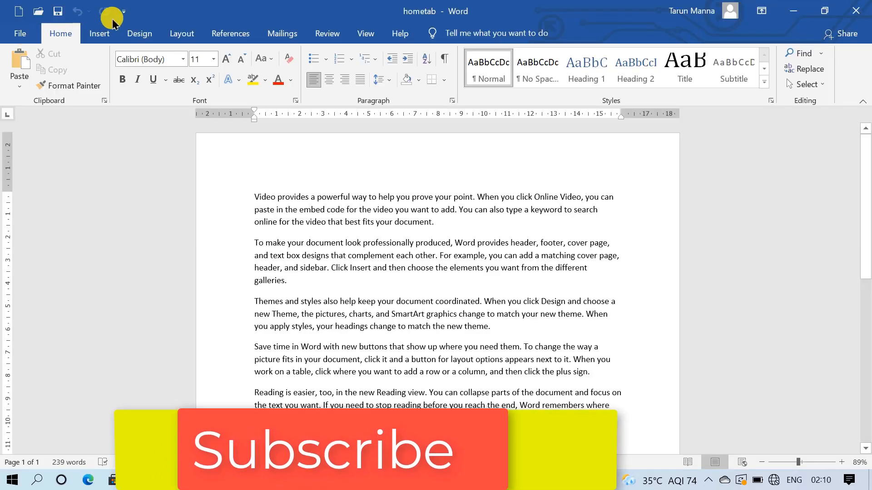
# Add the Quick Print command from Popular Commands to the end of the Quick Access Toolbar
pyautogui.click(126, 14)
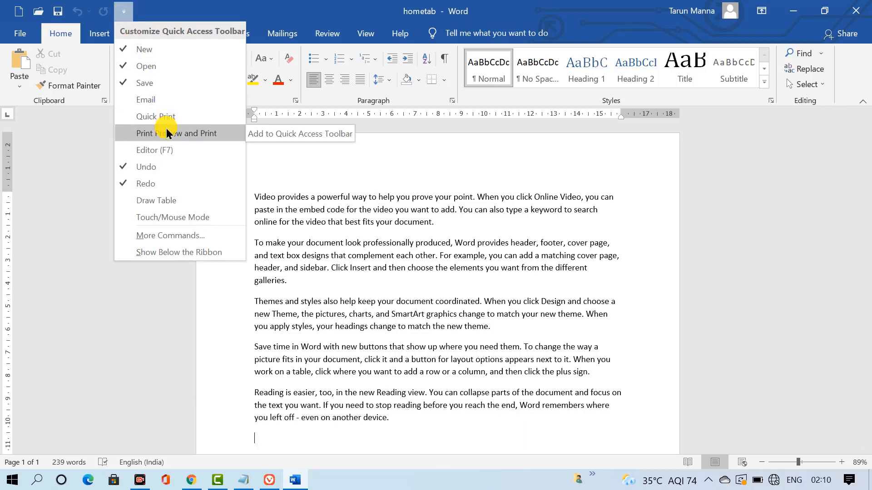
pyautogui.click(168, 239)
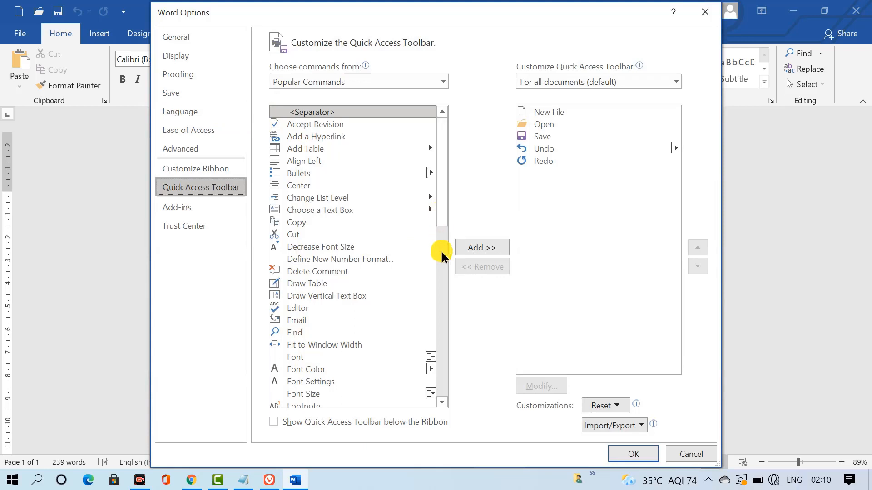
pyautogui.click(448, 268)
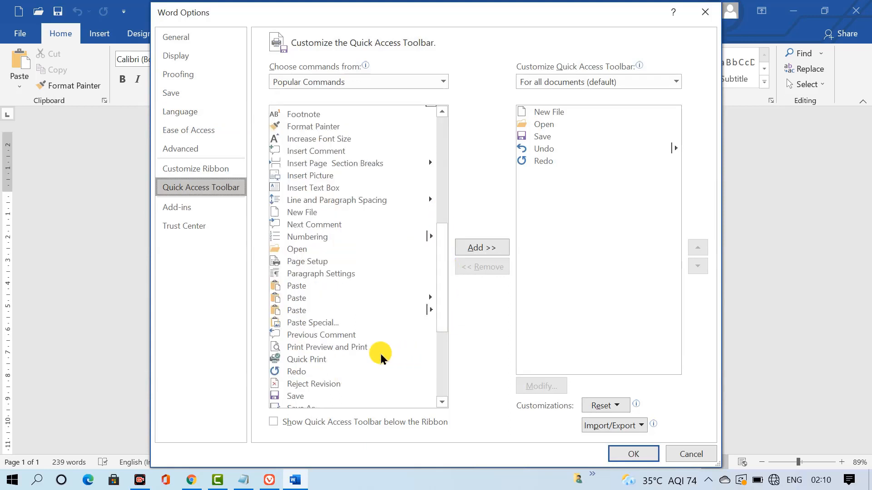
pyautogui.click(303, 359)
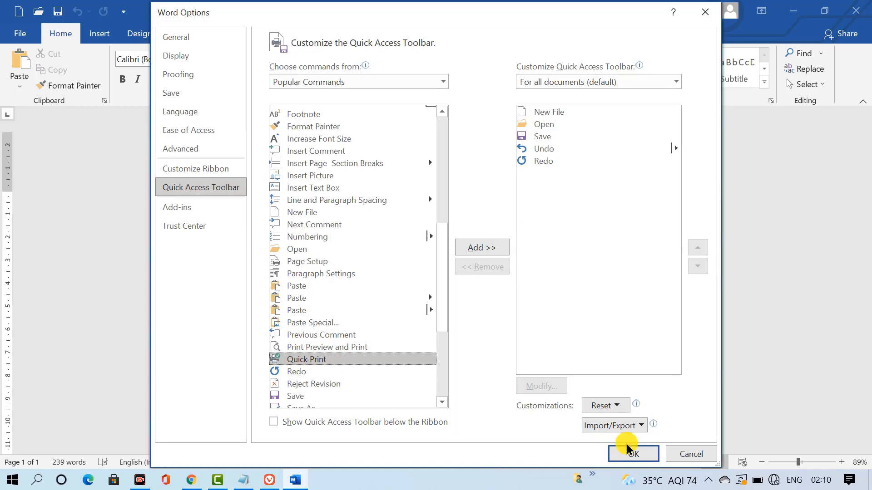
pyautogui.click(482, 247)
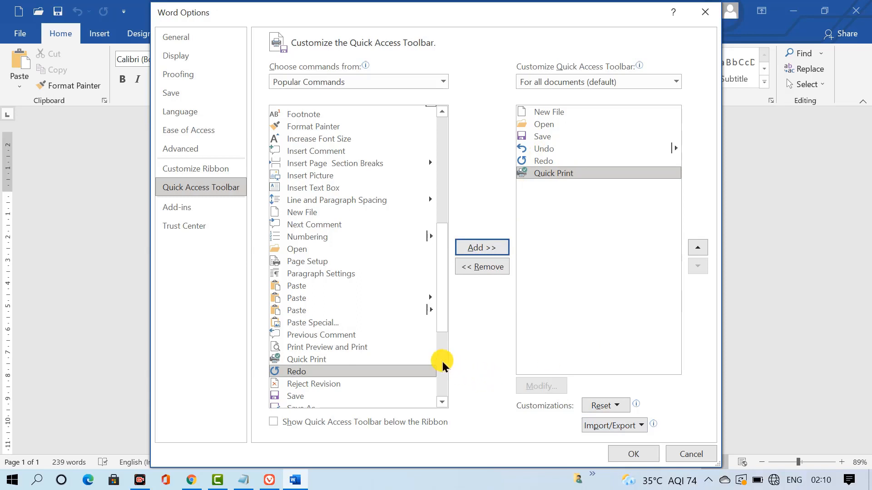
pyautogui.scroll(-5, 443, 365)
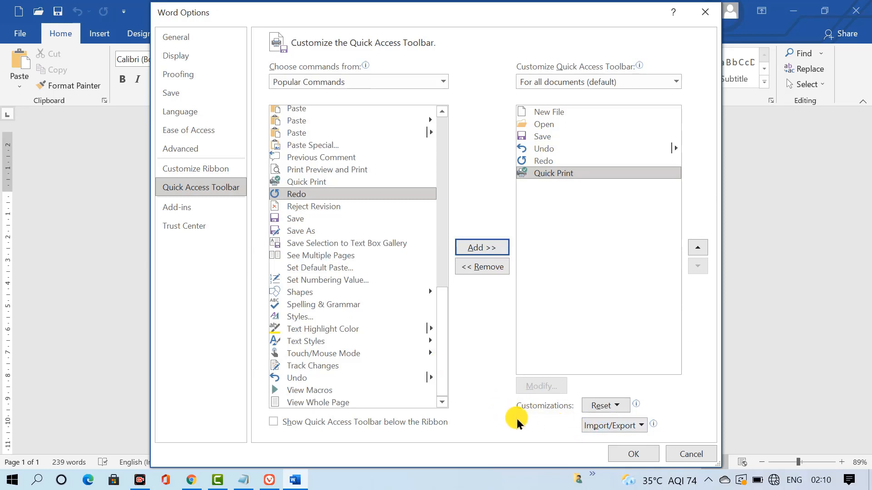
pyautogui.click(631, 455)
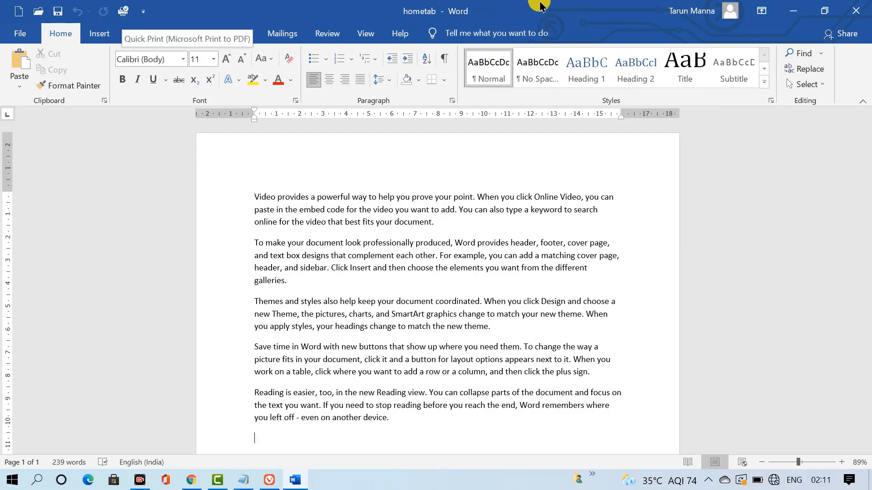
# Look through the recent folders for opening files and the document's Info page, and save the document
pyautogui.click(20, 33)
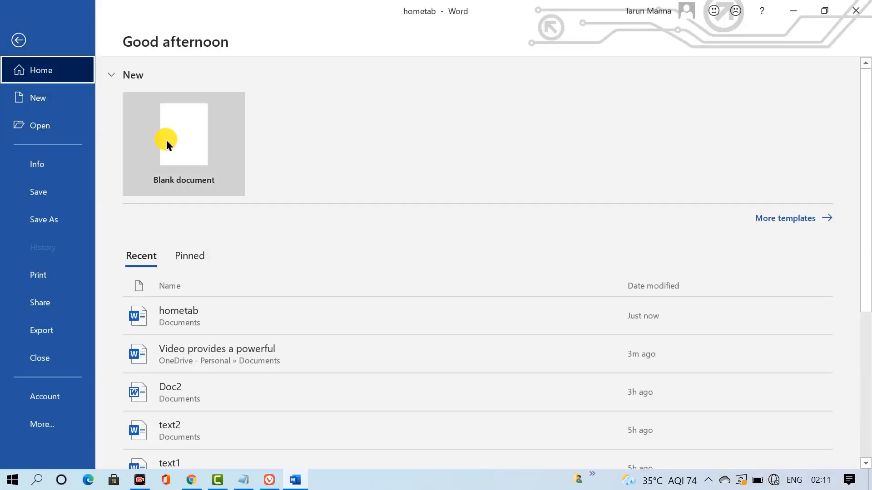
pyautogui.click(53, 128)
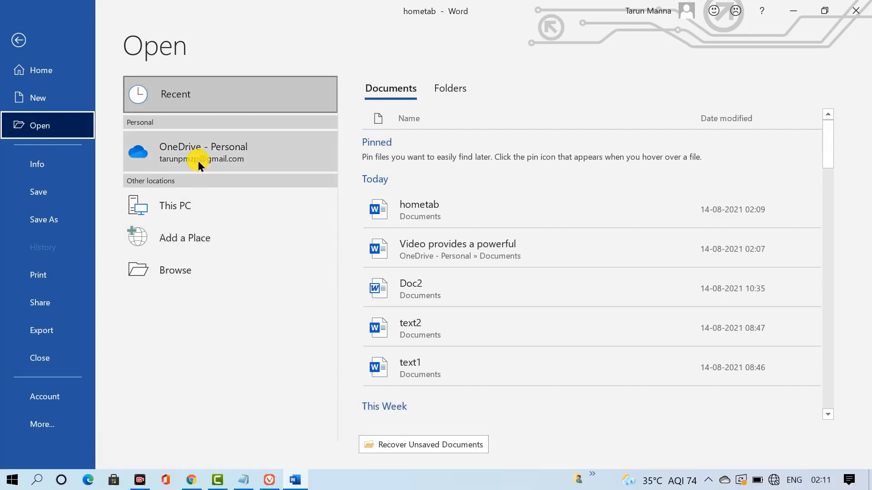
pyautogui.click(452, 87)
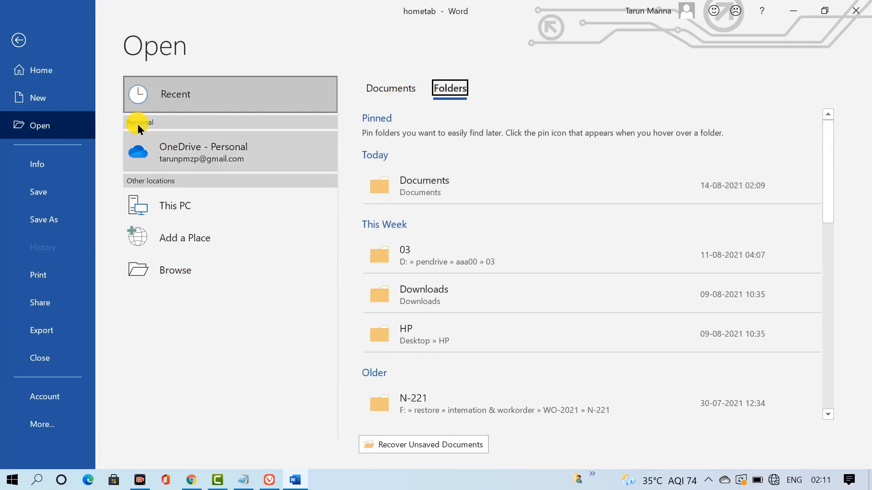
pyautogui.click(55, 164)
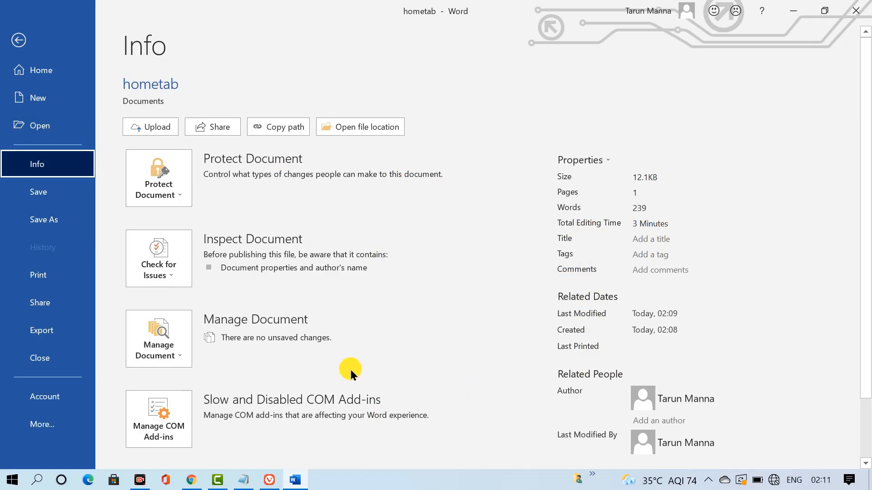
pyautogui.click(63, 192)
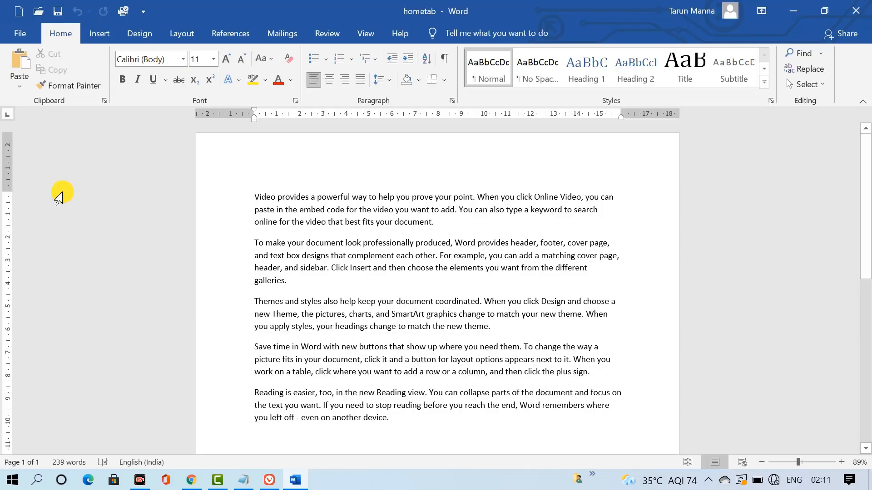
# Review the document's Share and Export options and the additional backstage commands, and return to the document
pyautogui.click(20, 38)
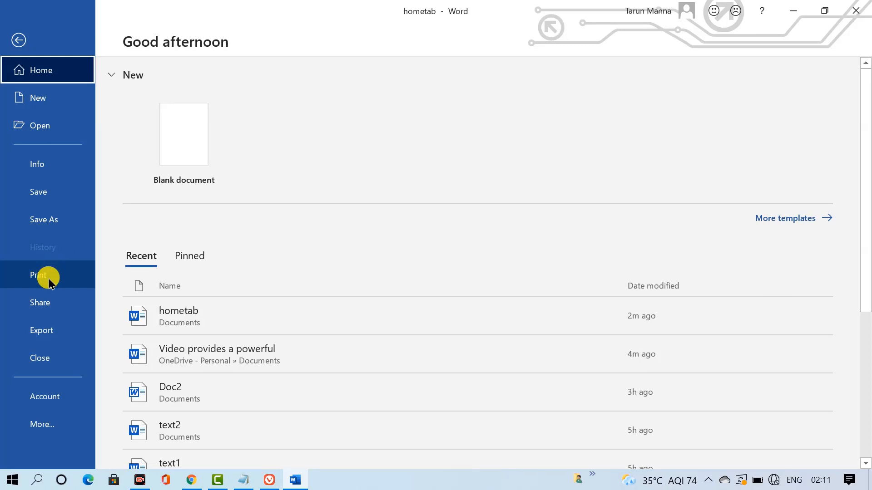
pyautogui.click(52, 303)
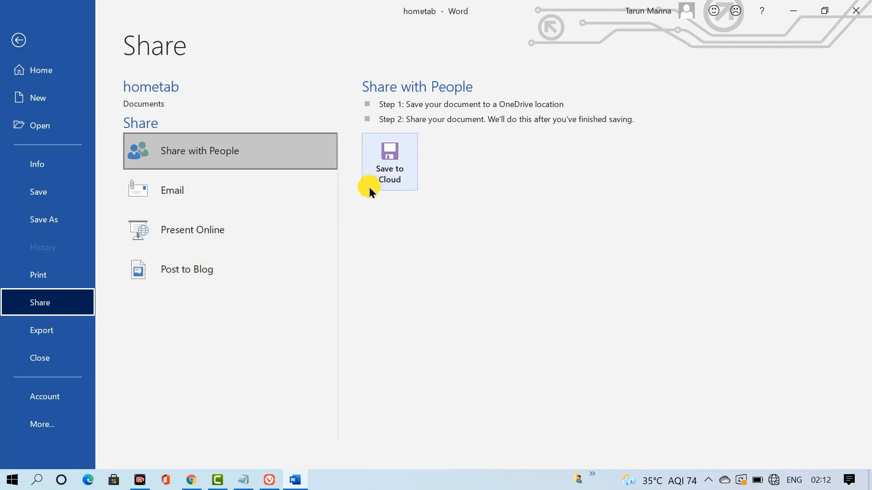
pyautogui.click(49, 332)
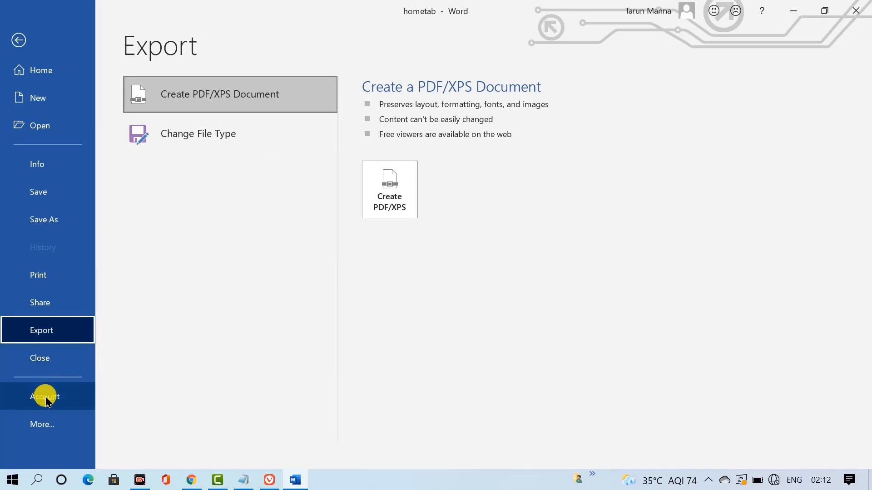
pyautogui.click(45, 425)
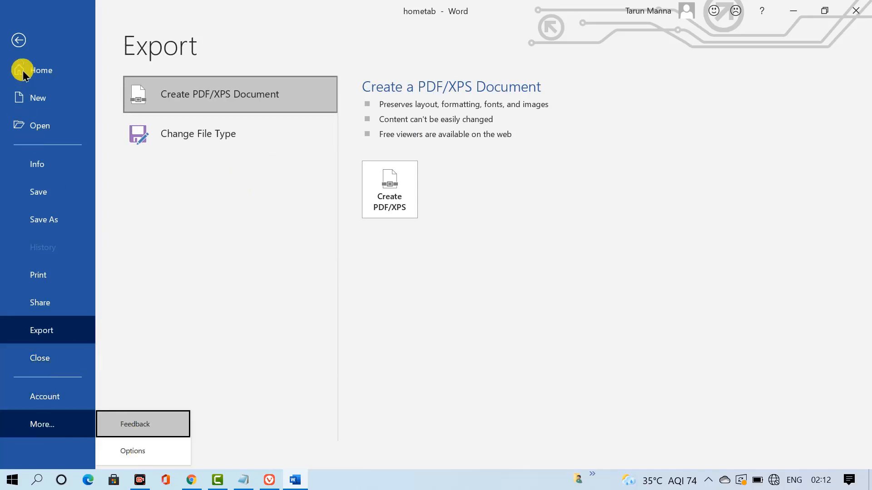
pyautogui.click(19, 40)
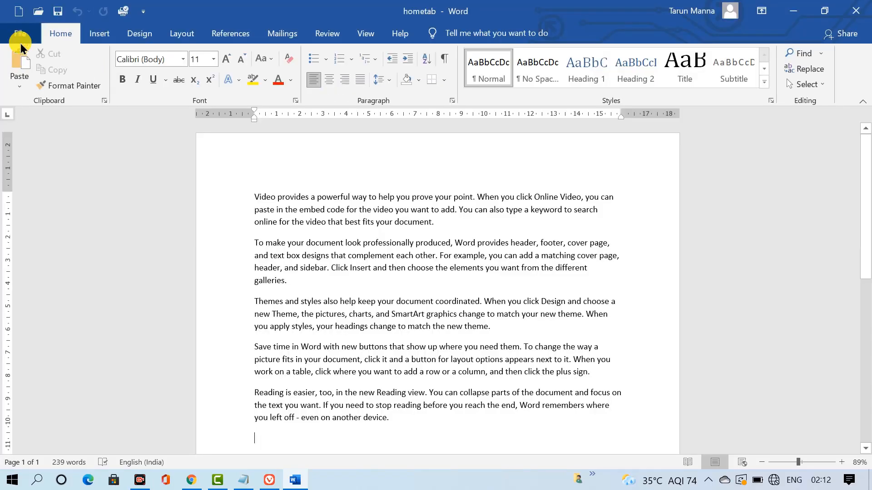
# Select and deselect the first line of text, and view the available Paste options
pyautogui.click(65, 187)
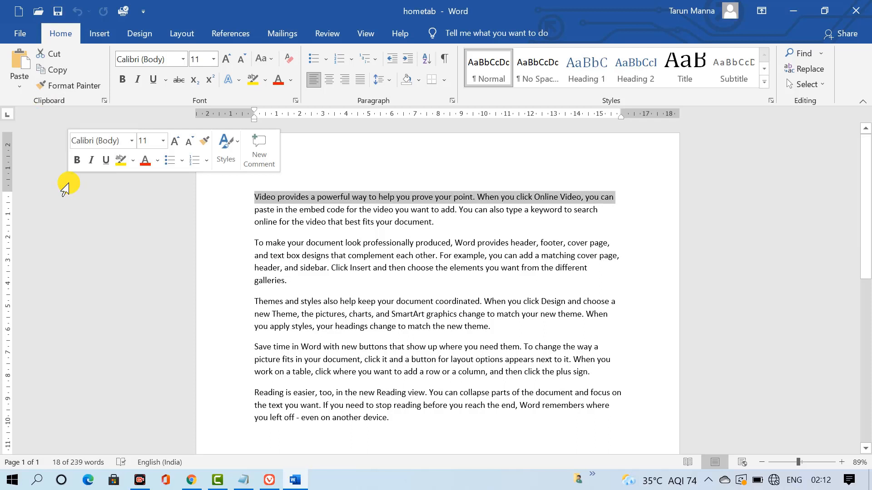
pyautogui.click(341, 145)
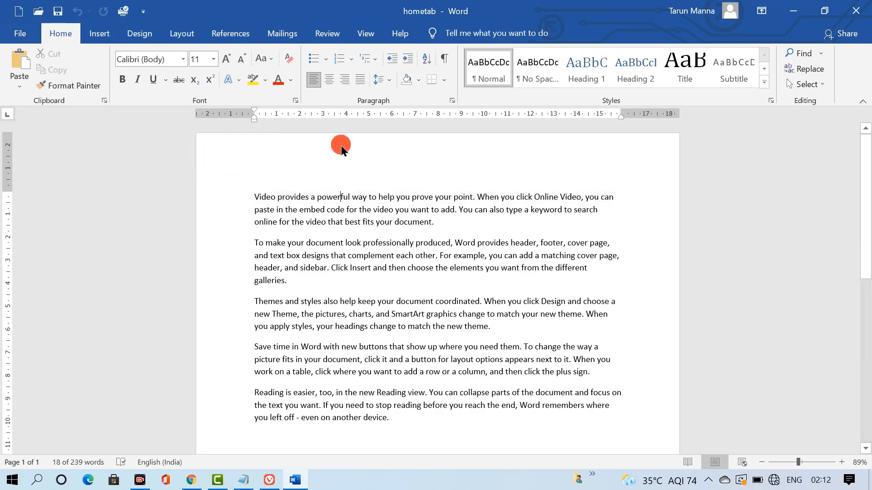
pyautogui.click(21, 89)
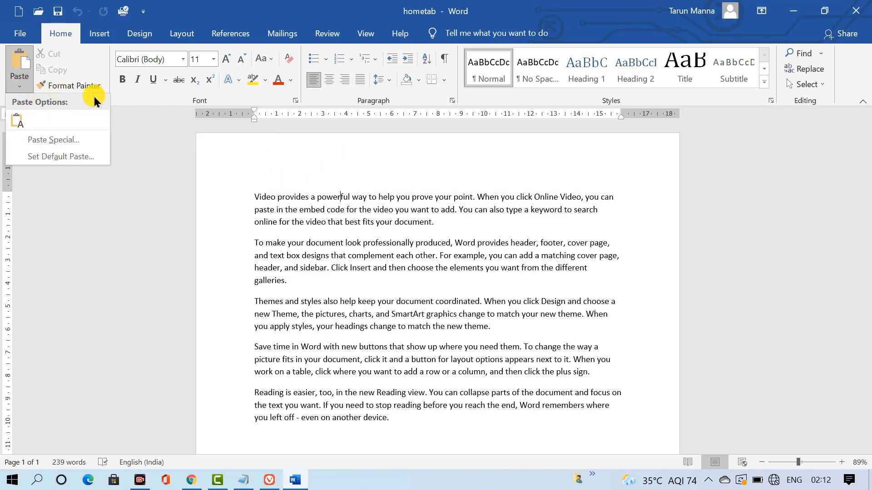
pyautogui.click(229, 177)
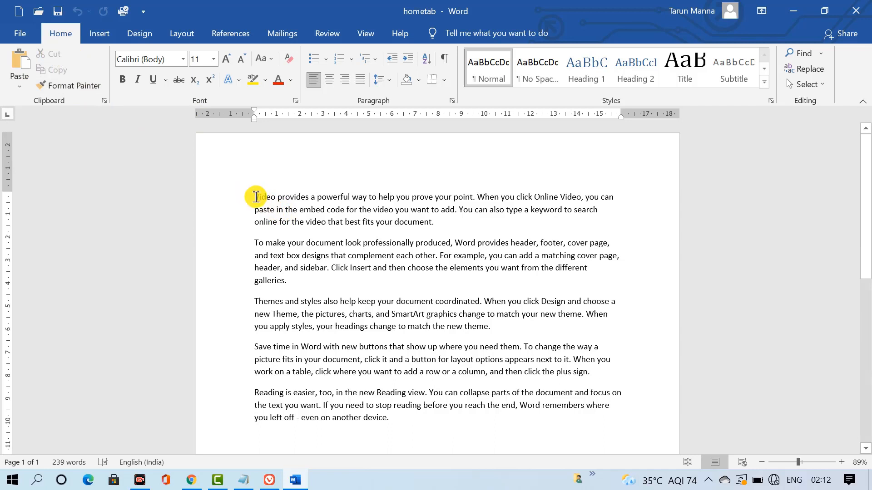
# Practise selecting the opening line of the first paragraph, clear the selection, and view the Select options for the whole document
pyautogui.moveTo(256, 197); pyautogui.dragTo(384, 197)
pyautogui.click(229, 176)
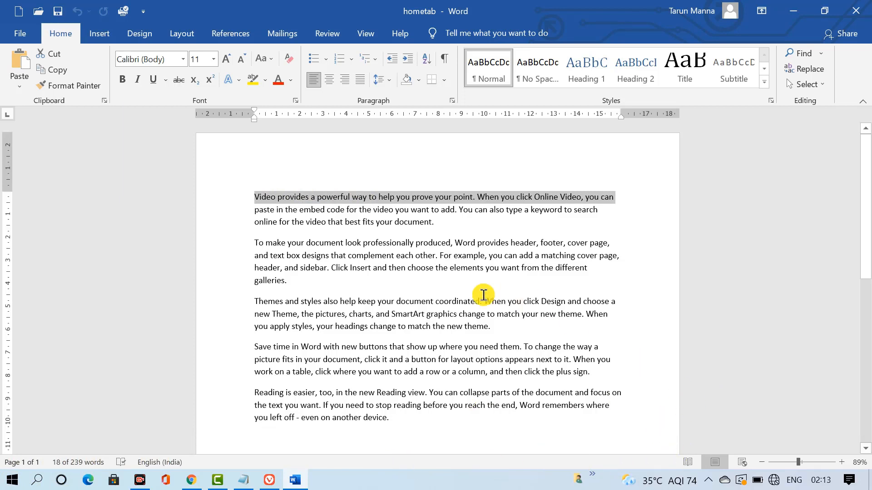
pyautogui.click(578, 111)
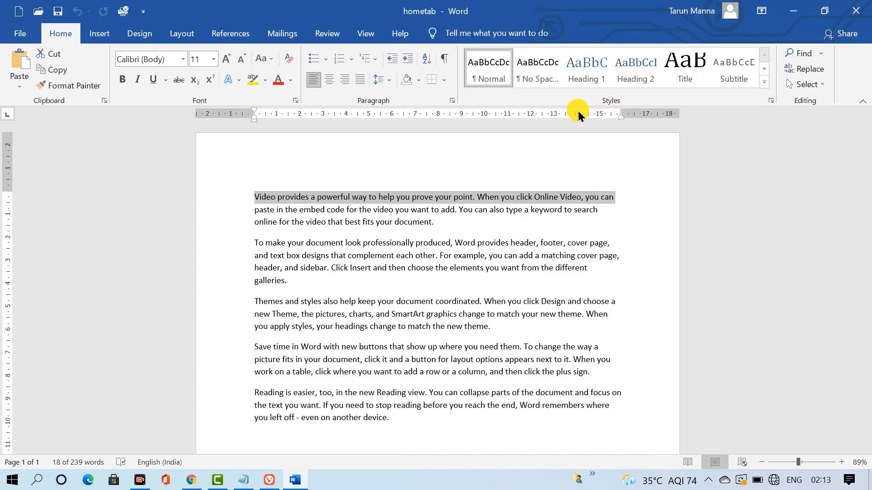
pyautogui.click(433, 164)
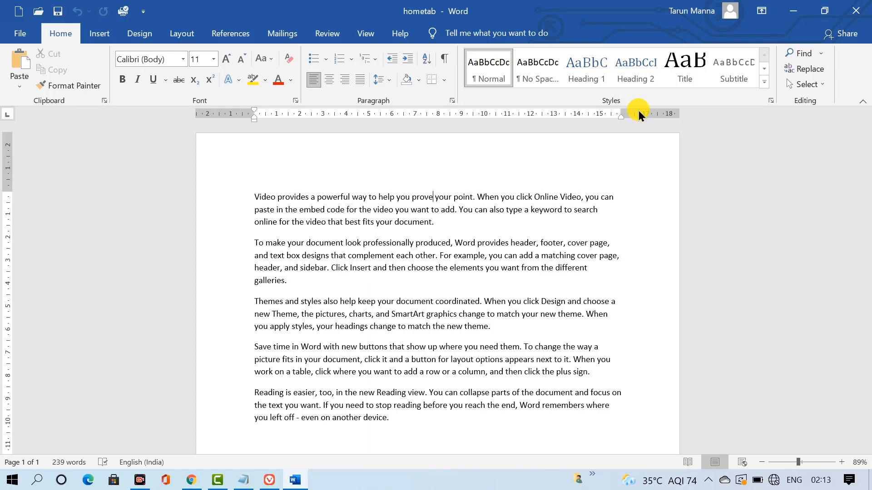
pyautogui.click(825, 87)
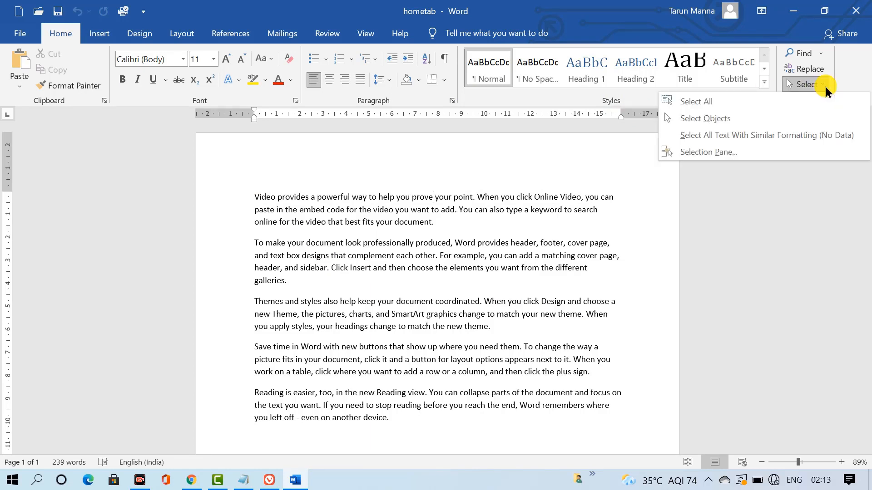
pyautogui.click(825, 86)
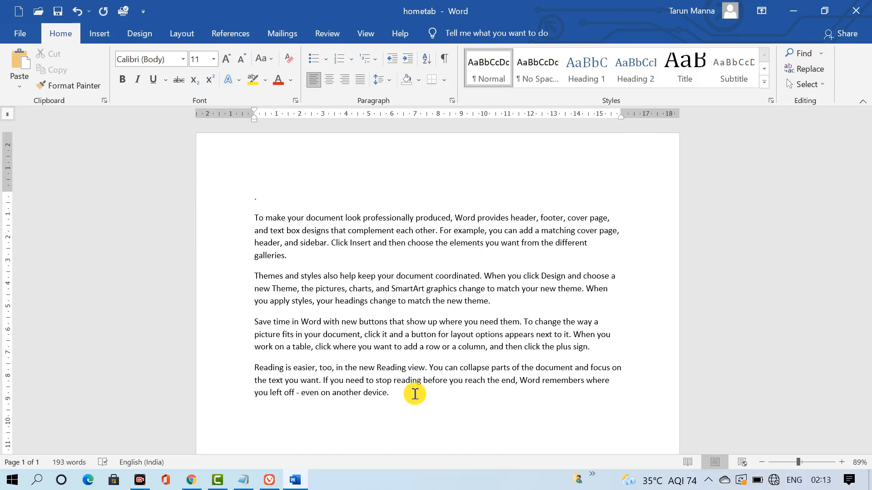
# Paste the cut paragraph beginning "Video provides a powerful way" after the last paragraph, and cut it again
pyautogui.write('Video provides a powerful way to help you prove your point. When you click Online Video, you can paste in the embed code for the video you want to add. You can also type a keyword to search online for the video that best fits your document')
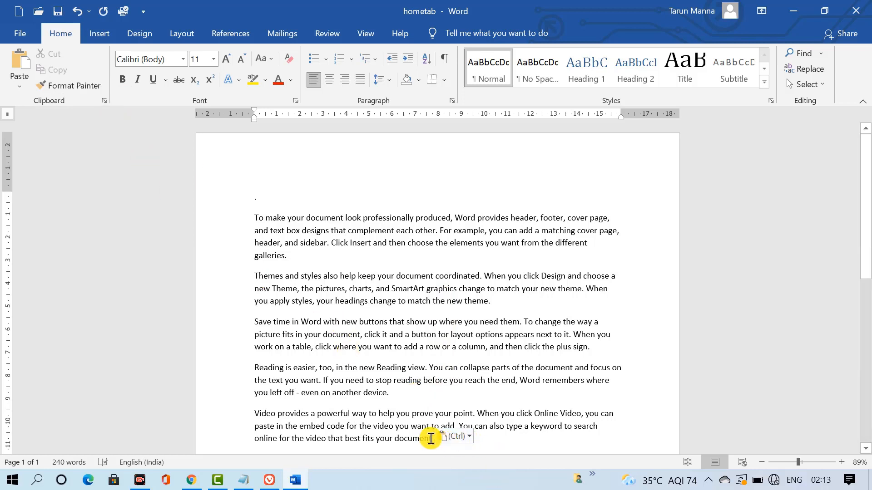
pyautogui.moveTo(389, 436); pyautogui.dragTo(253, 413)
pyautogui.hotkey('ctrl', 'c')
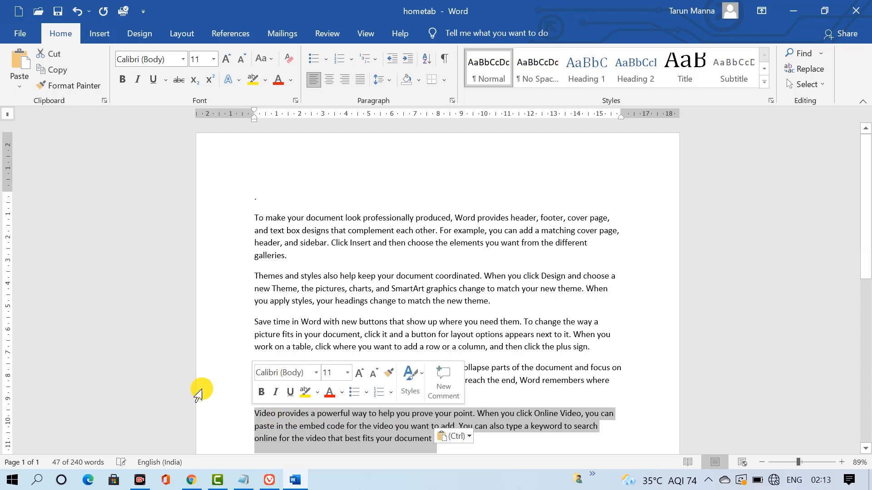
pyautogui.click(46, 53)
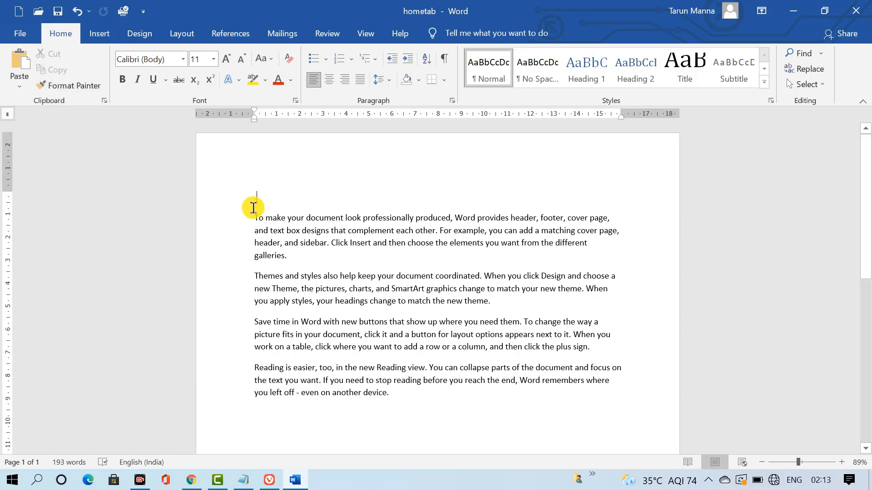
# Paste the cut paragraph after the leftover period on the first line with source formatting, and delete the extra blank line below it
pyautogui.rightClick(257, 203)
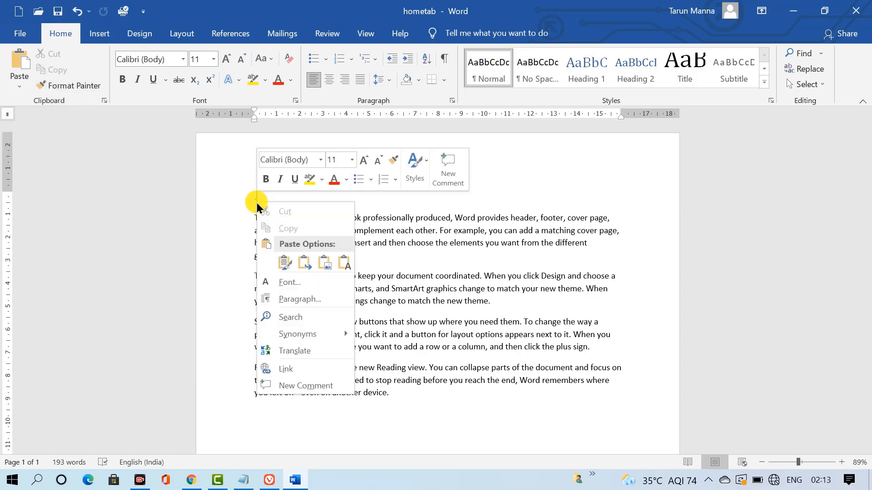
pyautogui.click(285, 262)
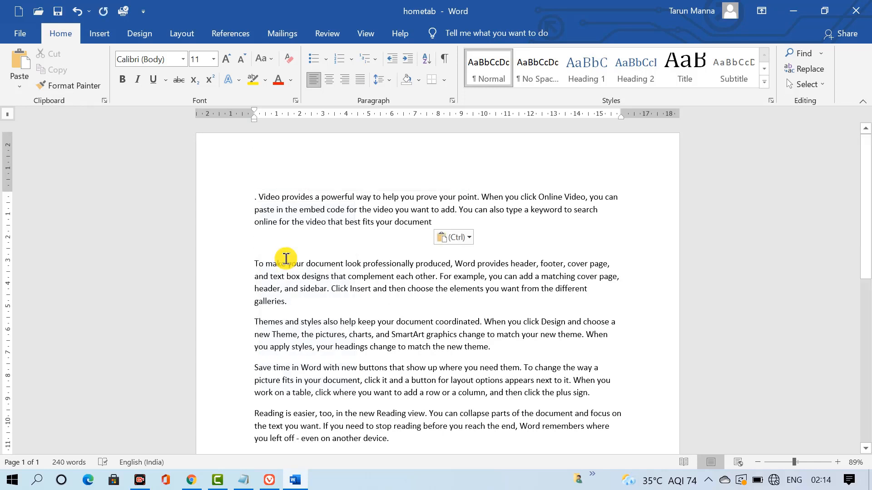
pyautogui.press('Delete')
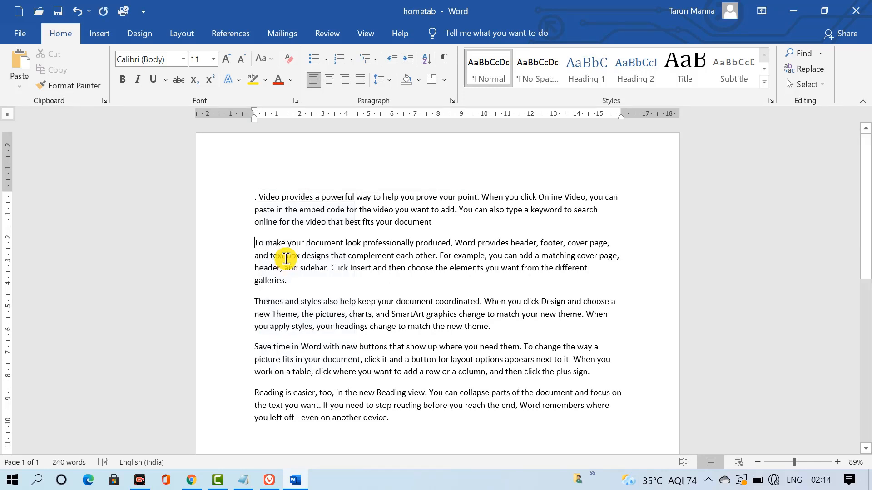
# Practise selecting text across the first two paragraphs, select only the second line, and clear the selection
pyautogui.moveTo(286, 258); pyautogui.dragTo(213, 211)
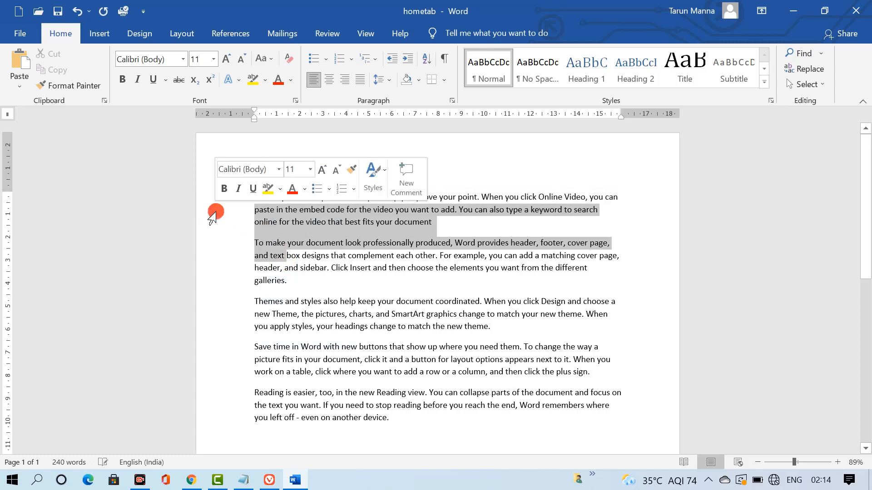
pyautogui.click(215, 211)
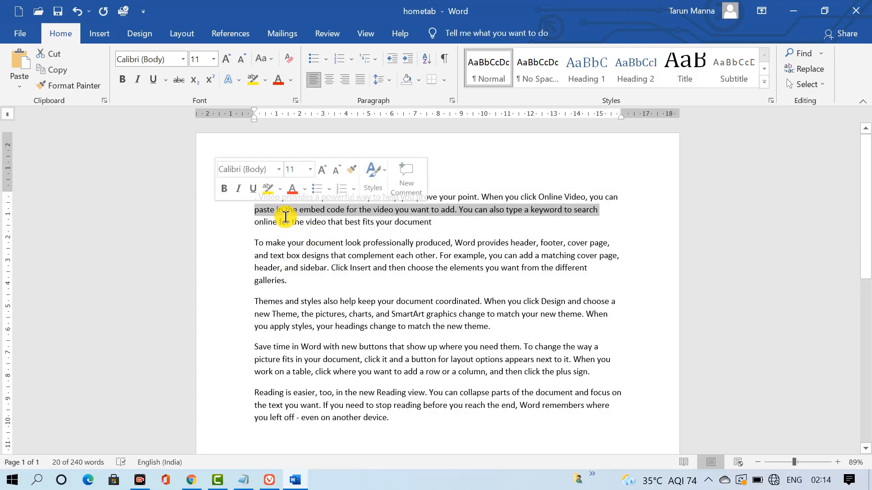
pyautogui.click(271, 233)
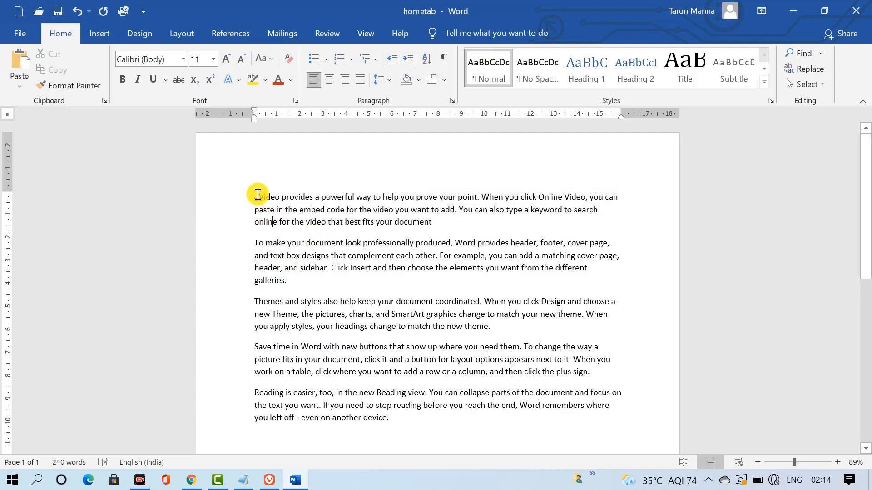
# Make the paragraph beginning "Video provides a powerful way" bold, and try italic and underline on it, removing each again
pyautogui.moveTo(257, 195); pyautogui.dragTo(449, 222)
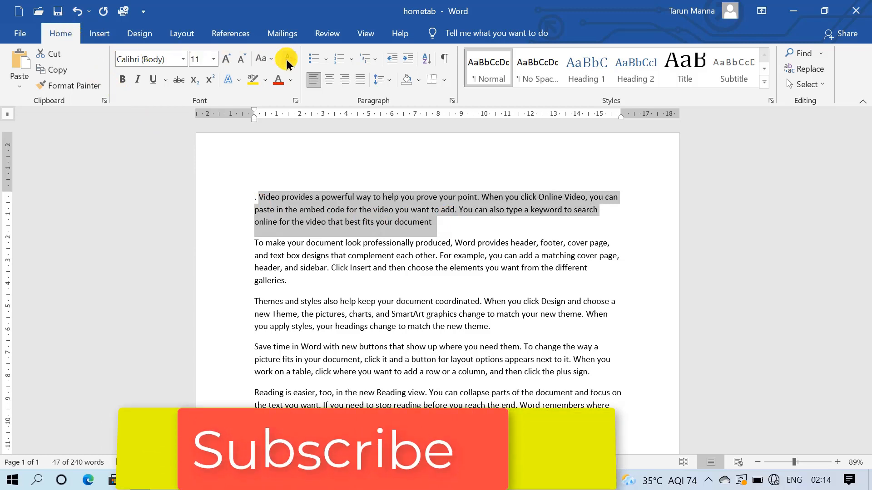
pyautogui.rightClick(361, 212)
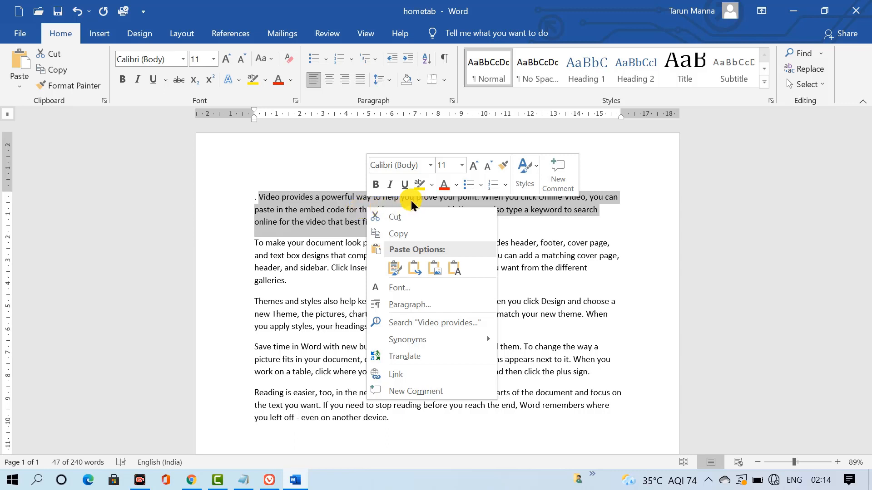
pyautogui.click(377, 187)
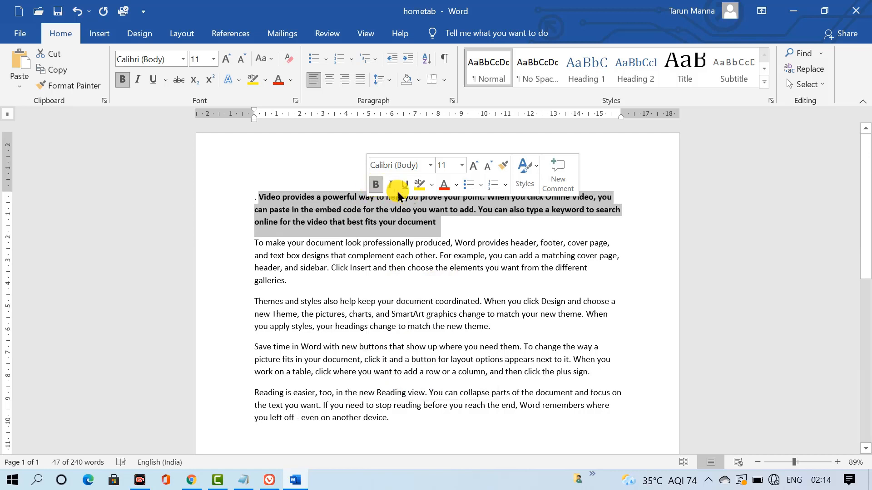
pyautogui.click(391, 185)
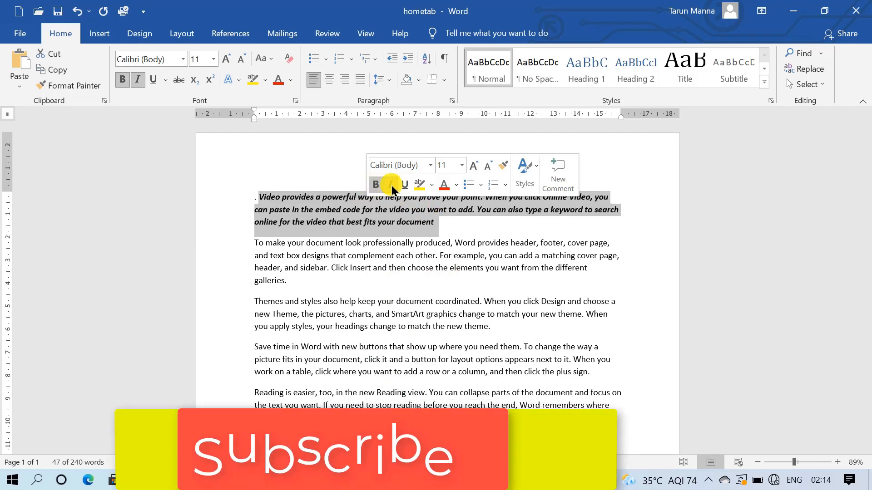
pyautogui.click(391, 185)
pyautogui.click(404, 184)
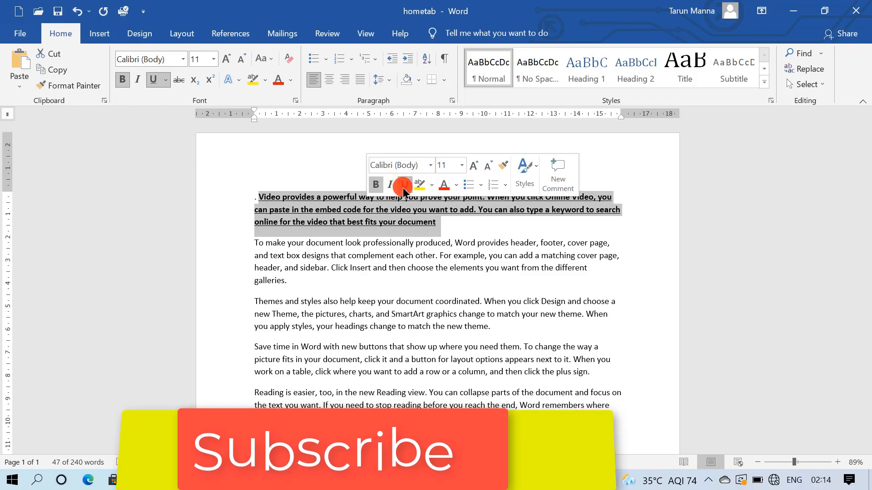
pyautogui.click(404, 184)
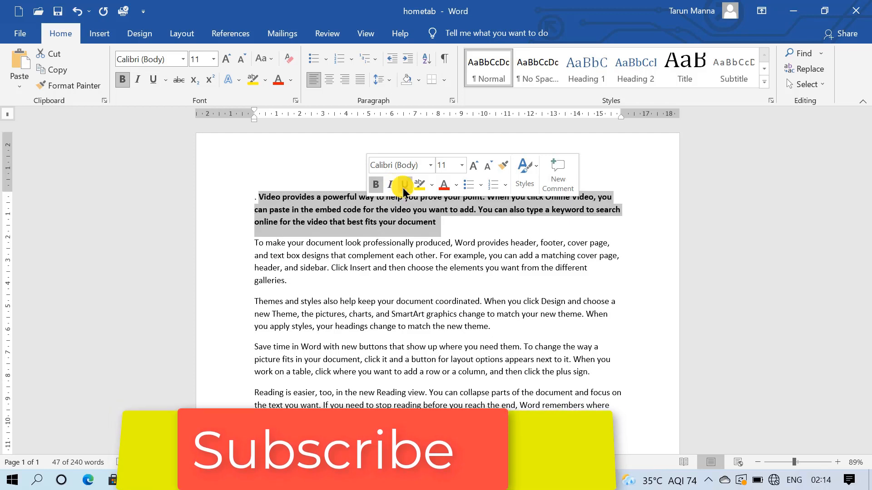
# Preview the yellow text highlight on the bold paragraph, and set its font colour to red
pyautogui.click(431, 186)
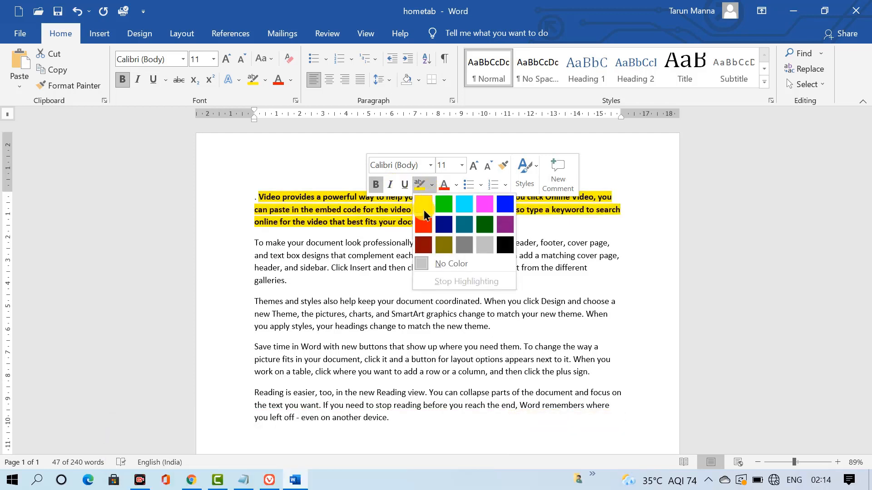
pyautogui.click(446, 185)
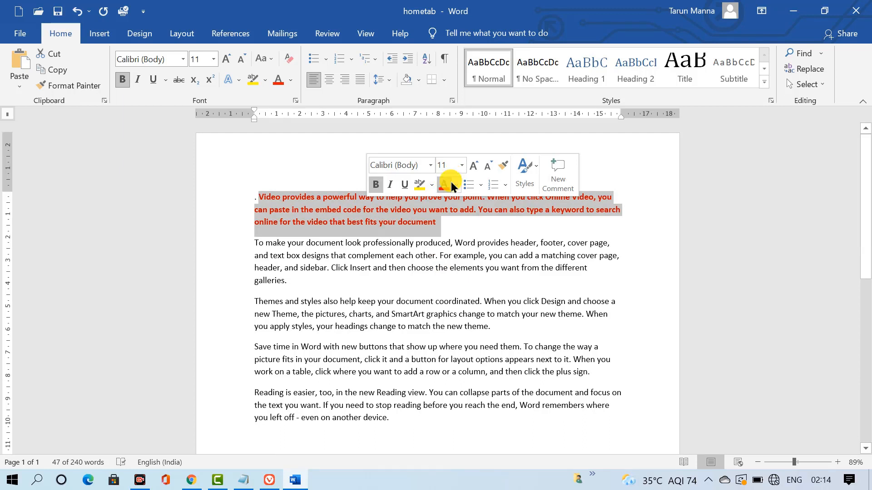
pyautogui.click(441, 224)
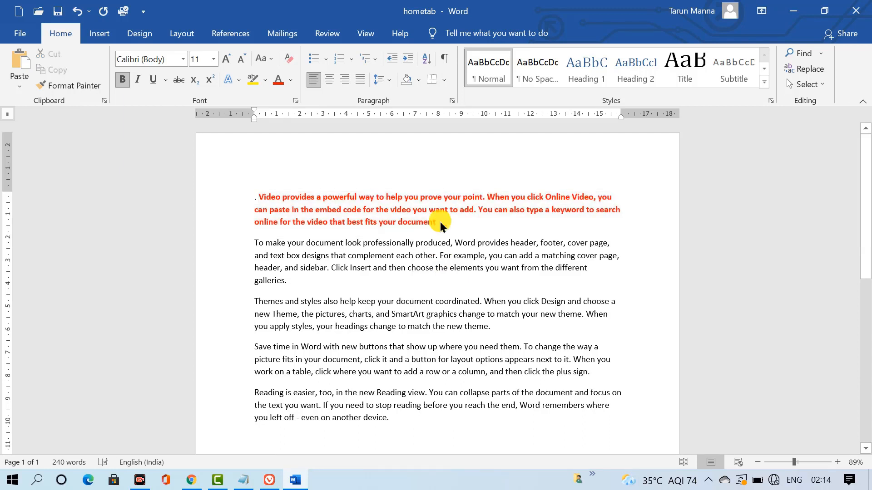
# Select the whole first paragraph including its leading period, try numbering it as a list item, and set its bullet to None
pyautogui.moveTo(440, 224); pyautogui.dragTo(208, 193)
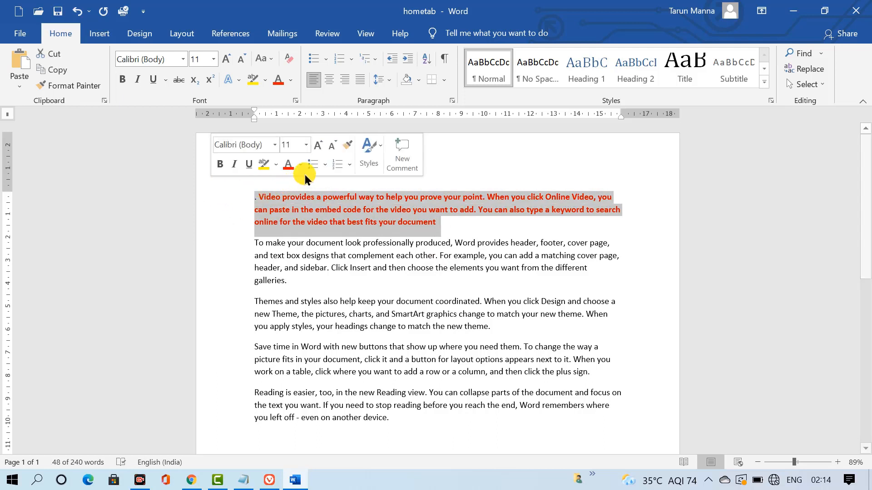
pyautogui.click(331, 165)
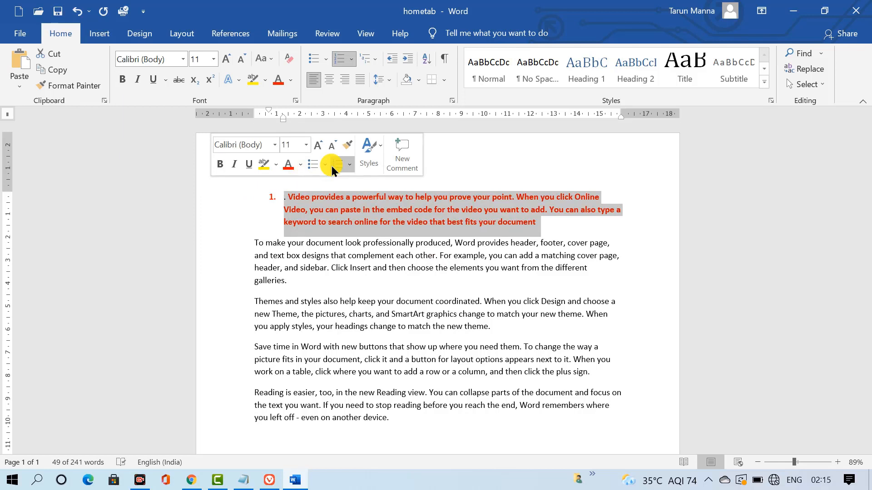
pyautogui.click(327, 165)
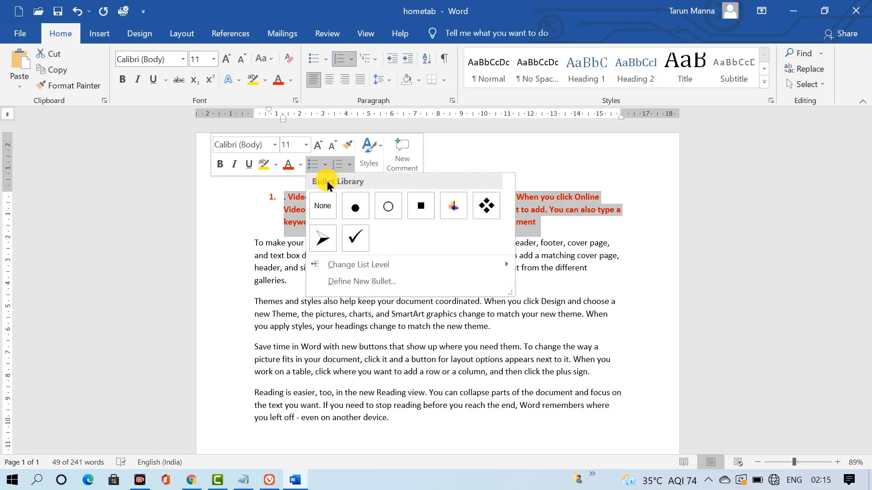
pyautogui.click(324, 203)
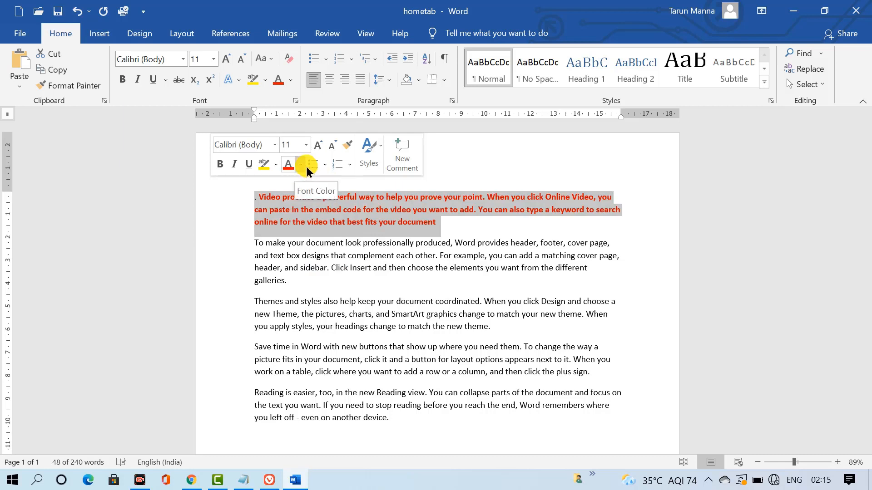
# Examine the numbering library and the document number formats available for the selected paragraph
pyautogui.click(349, 164)
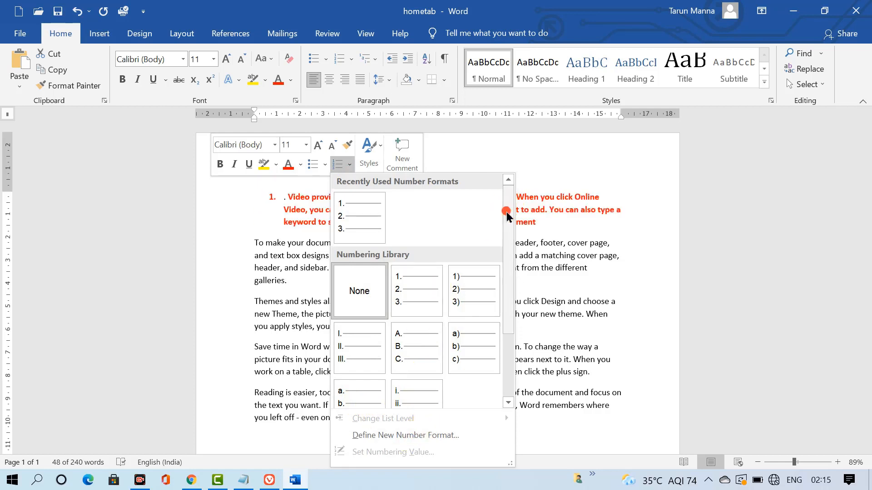
pyautogui.click(510, 347)
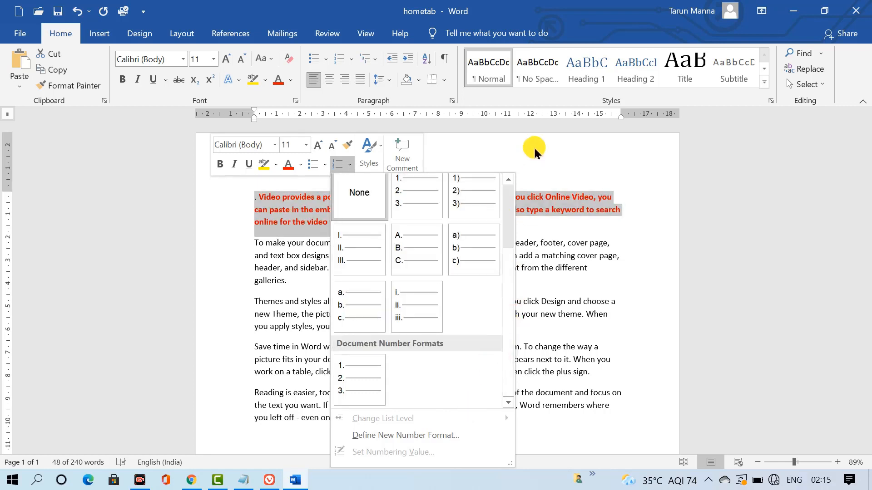
pyautogui.click(352, 161)
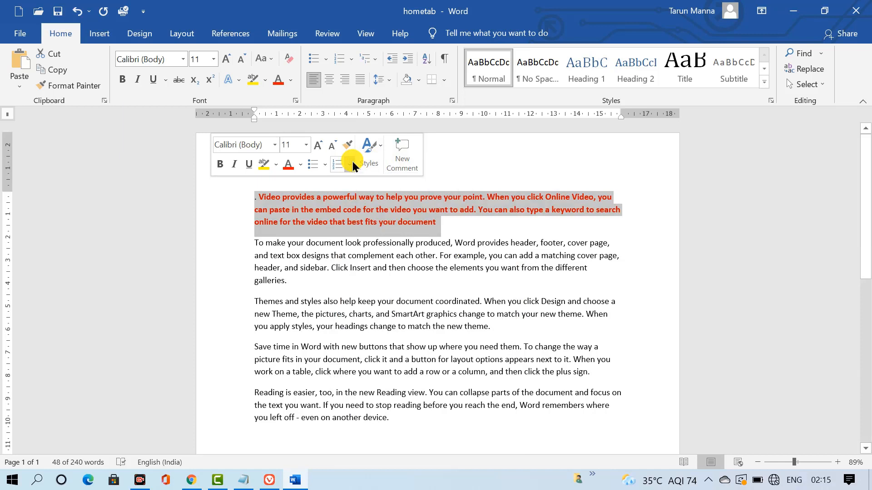
# View the available styles and clear all formatting from the selected first paragraph
pyautogui.click(379, 149)
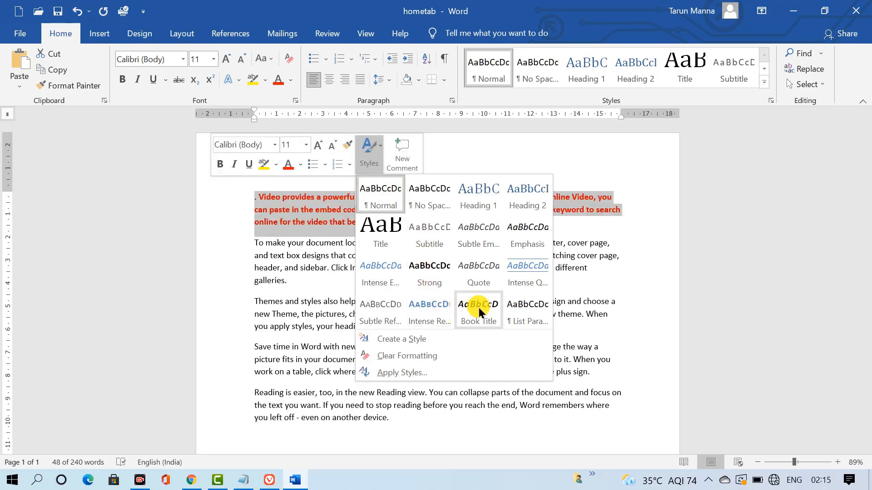
pyautogui.click(420, 358)
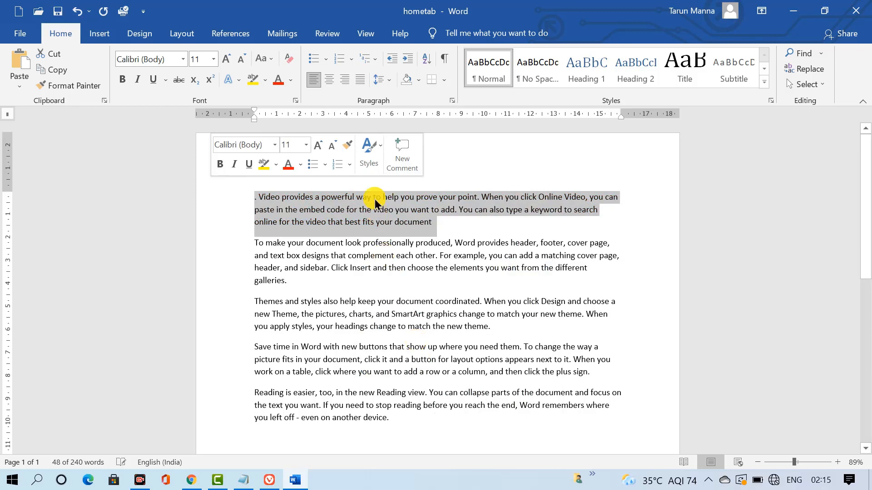
# Try the Title style on the first paragraph, and clear its formatting again
pyautogui.click(370, 154)
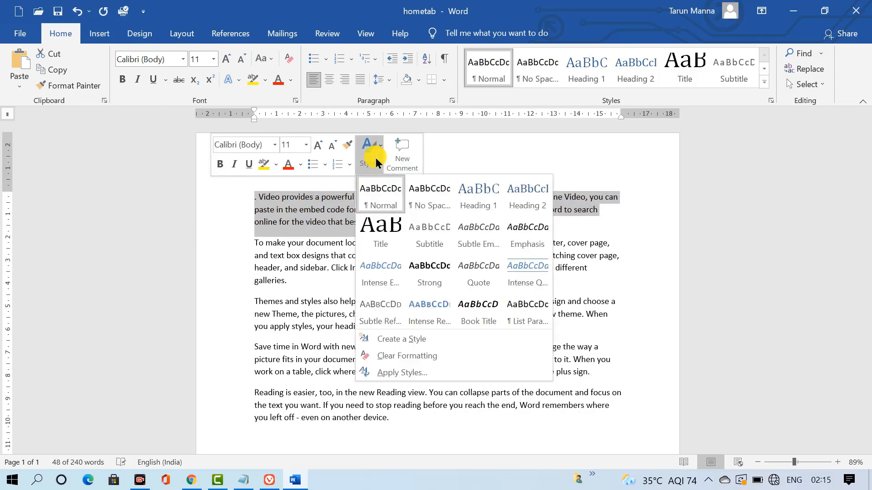
pyautogui.click(384, 231)
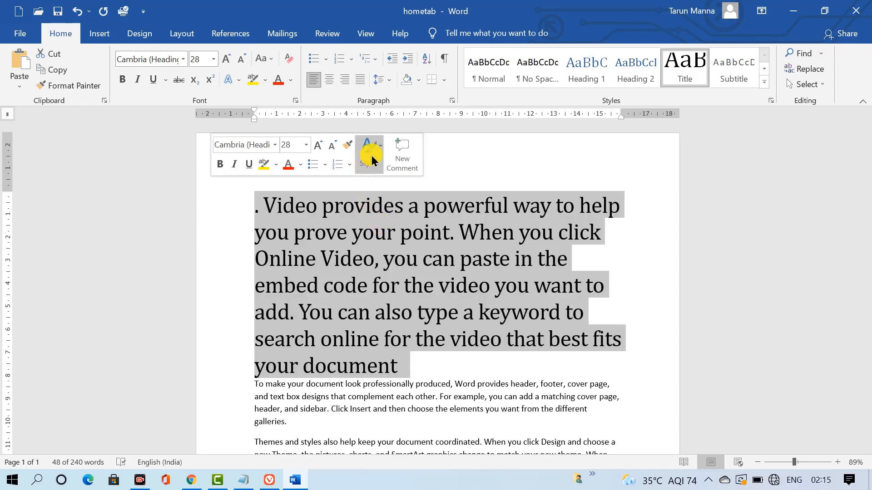
pyautogui.click(372, 152)
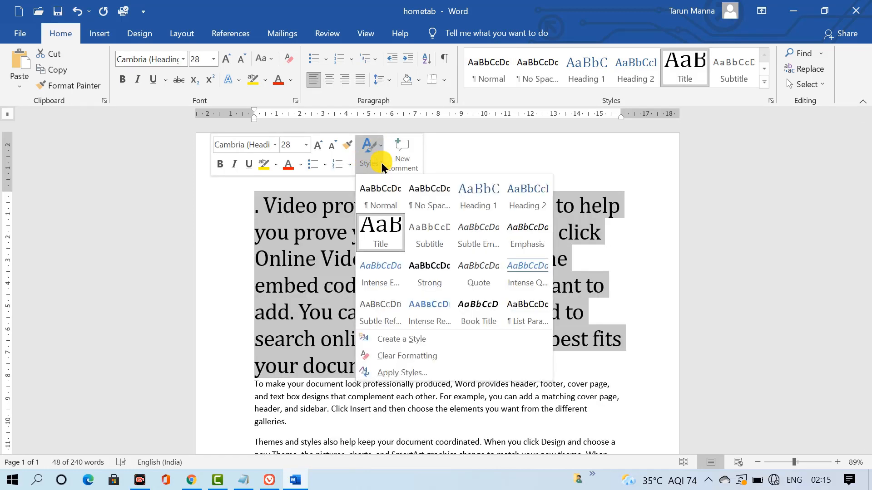
pyautogui.click(395, 363)
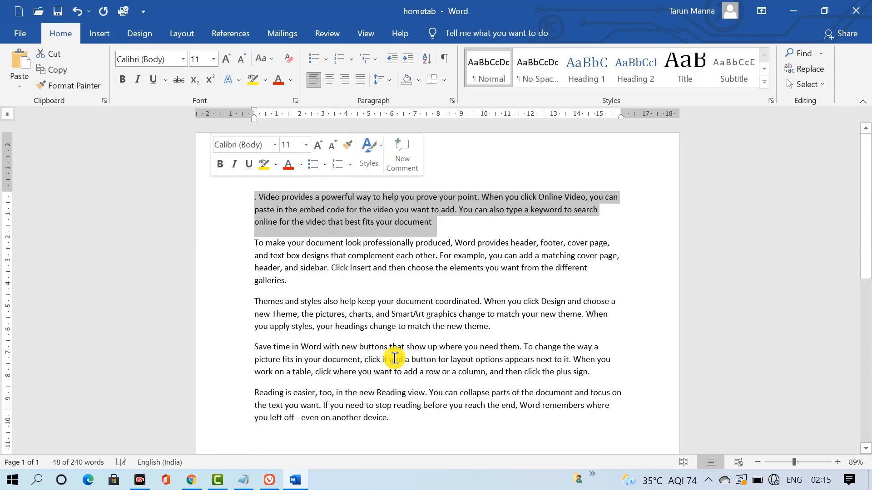
# Start creating a new style from the first paragraph, based on Heading 7, with Heading 4 as the style for the following paragraph
pyautogui.click(378, 161)
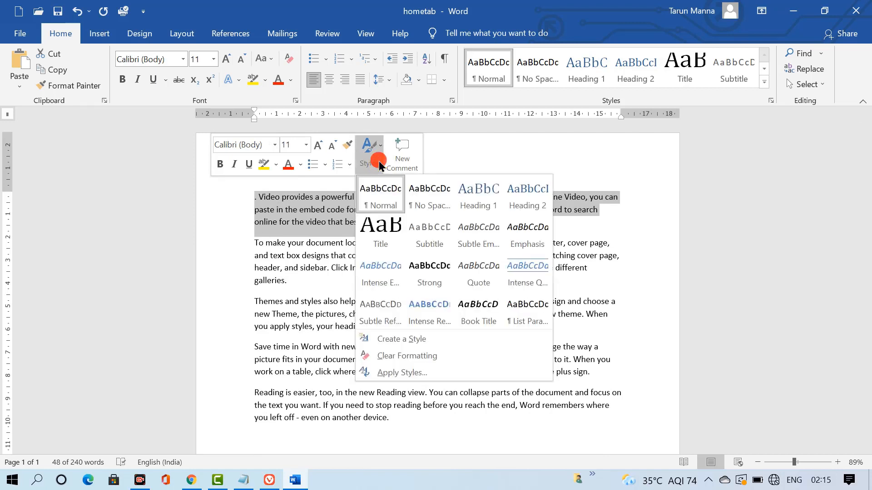
pyautogui.click(399, 340)
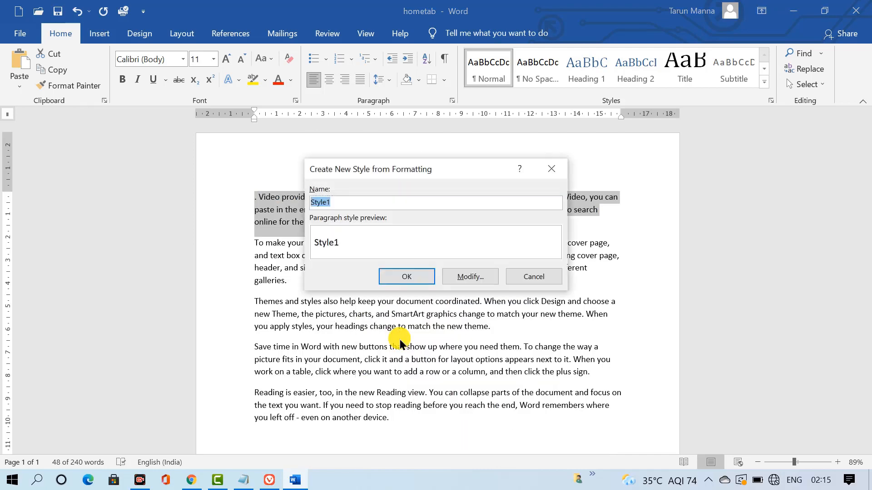
pyautogui.click(470, 276)
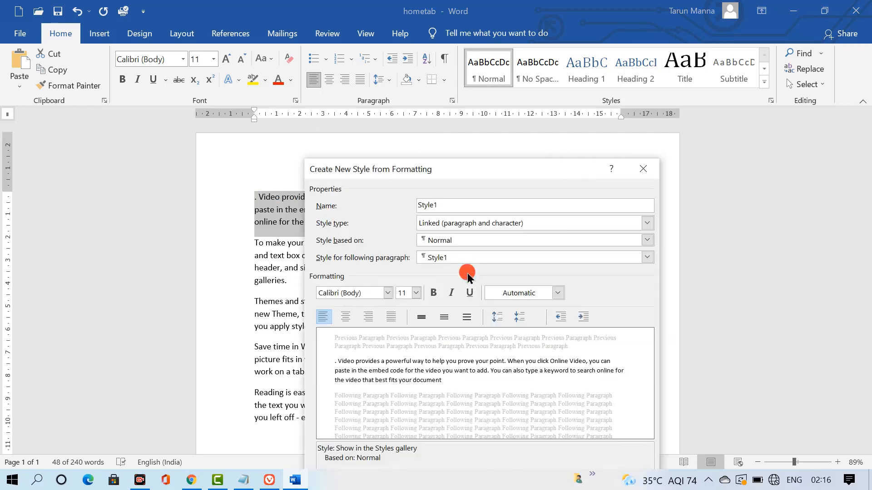
pyautogui.click(646, 258)
pyautogui.click(456, 323)
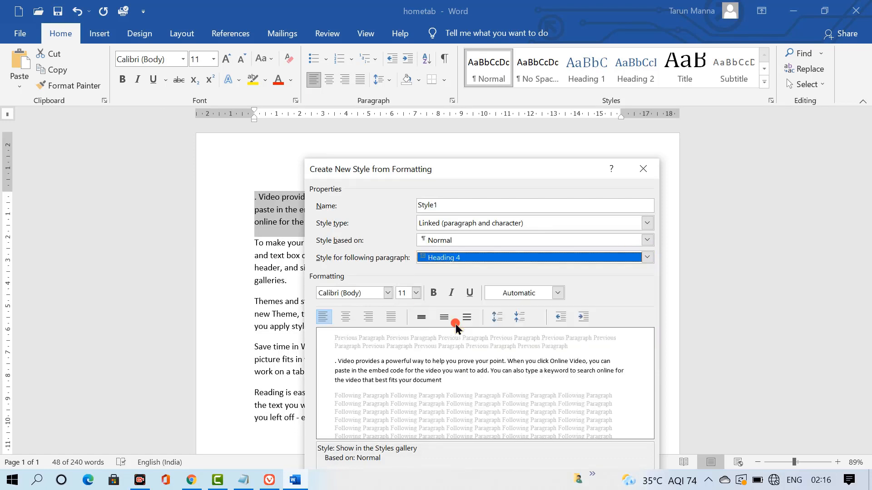
pyautogui.click(580, 238)
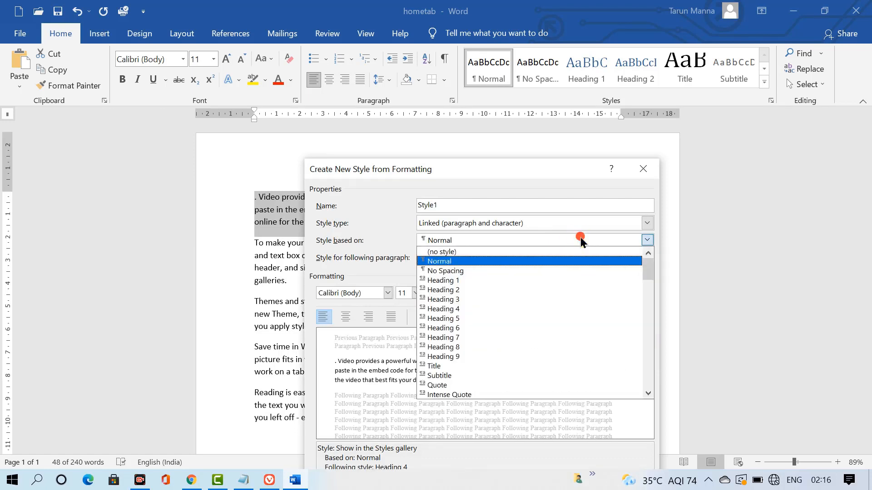
pyautogui.click(449, 338)
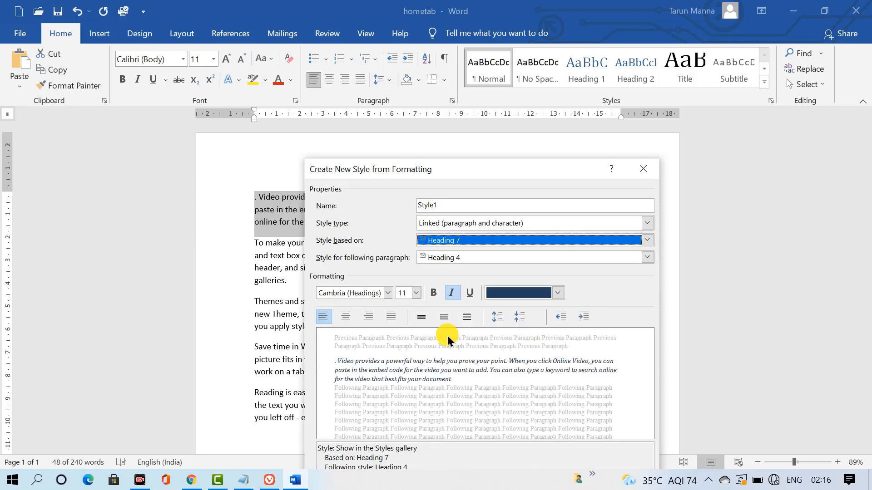
# Name the new style Styleone in its creation dialog
pyautogui.click(632, 171)
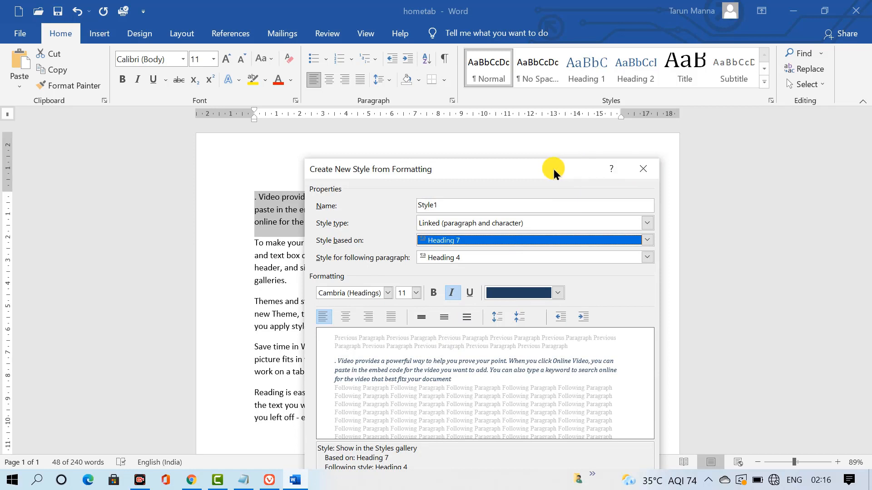
pyautogui.moveTo(553, 169); pyautogui.dragTo(506, 72)
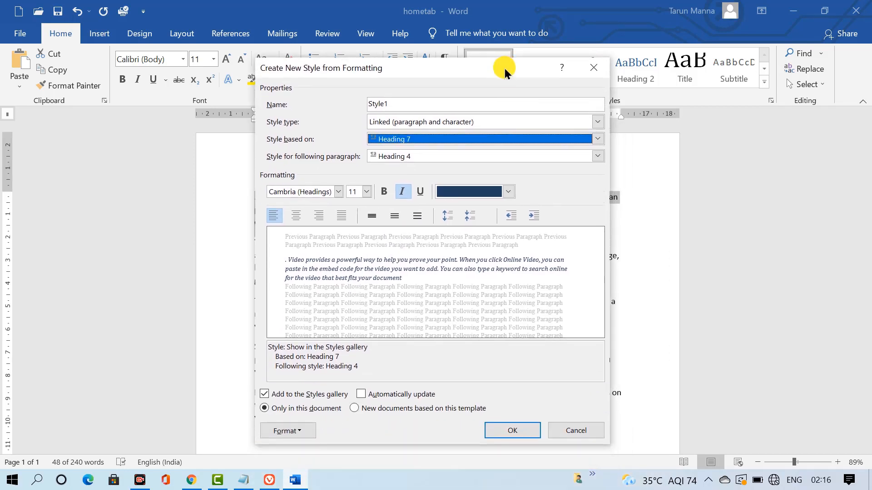
pyautogui.click(398, 106)
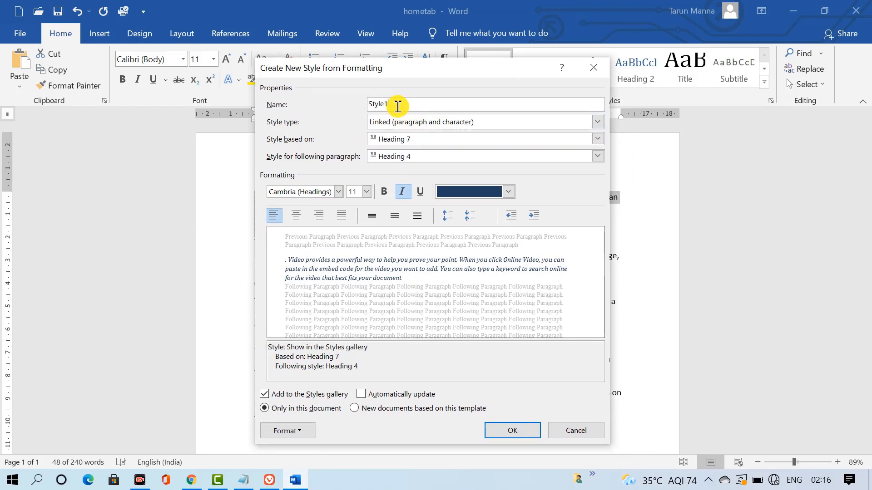
pyautogui.press('BackSpace')
# Try the Table and List types for the new style, return to Linked (paragraph and character), and cancel its creation
pyautogui.click(514, 123)
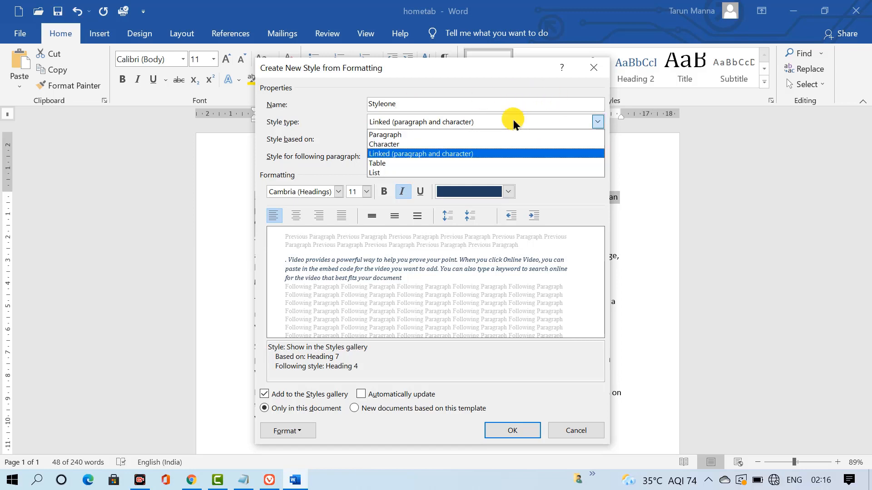
pyautogui.click(431, 163)
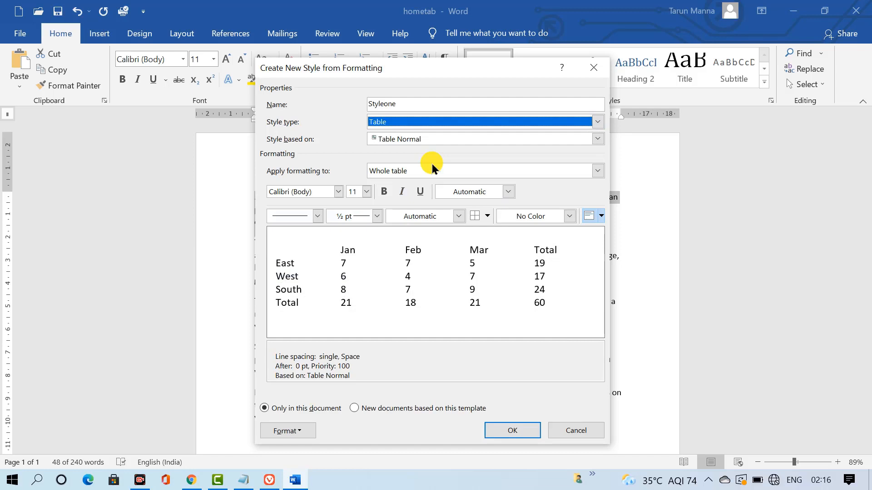
pyautogui.click(474, 123)
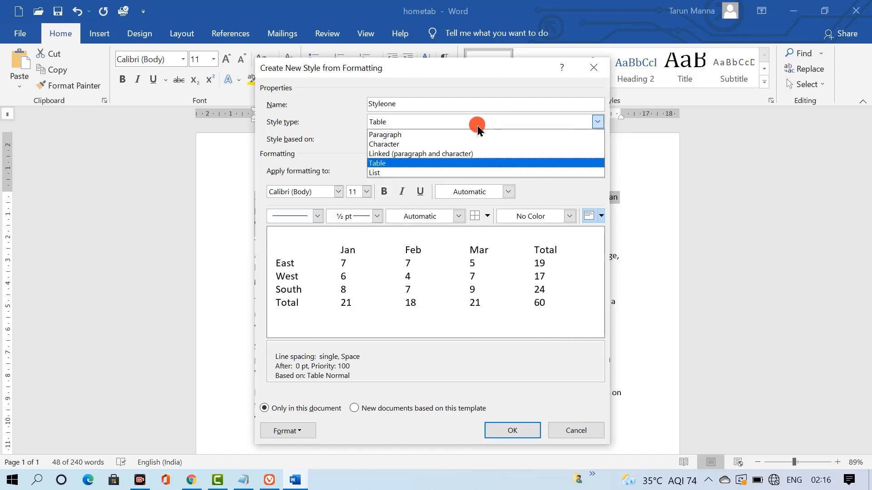
pyautogui.click(402, 173)
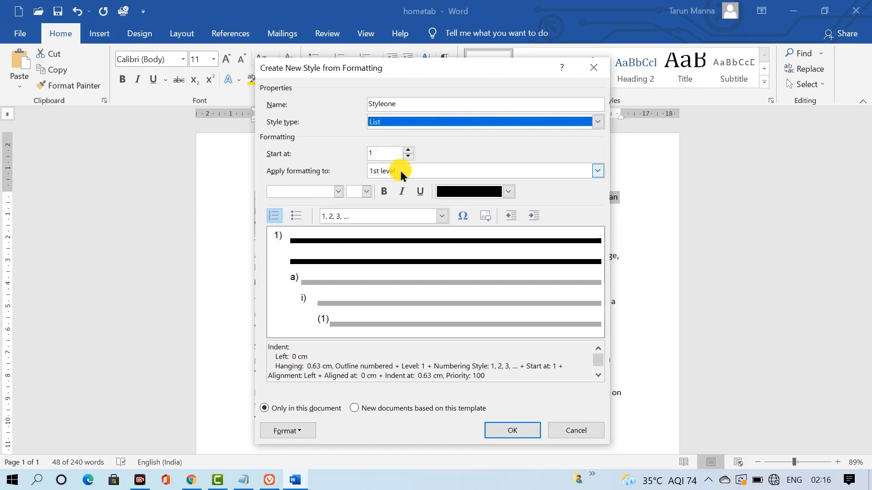
pyautogui.click(455, 122)
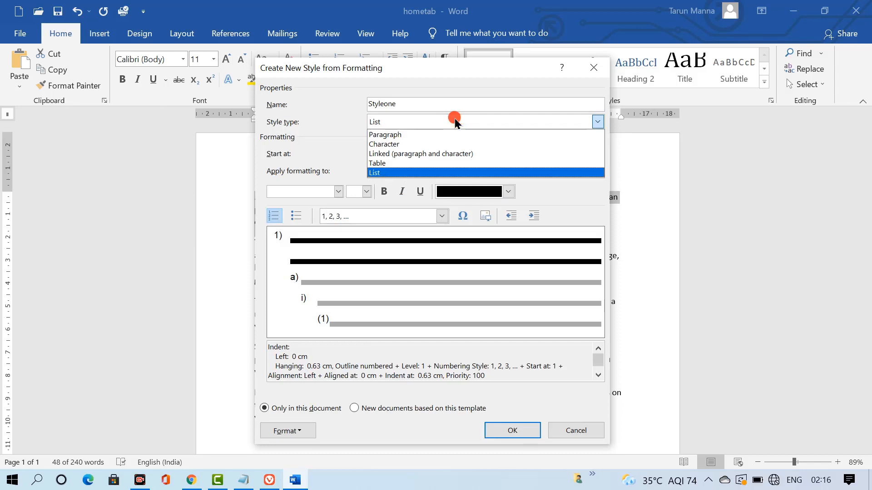
pyautogui.click(419, 154)
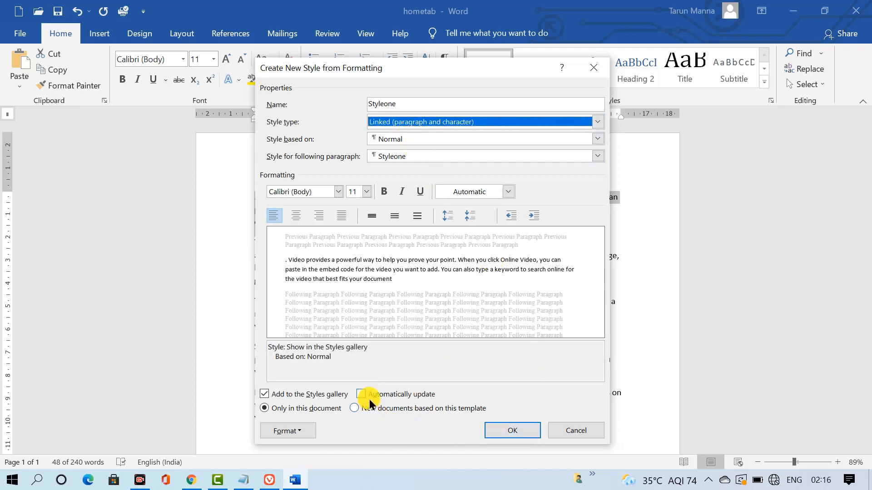
pyautogui.click(565, 422)
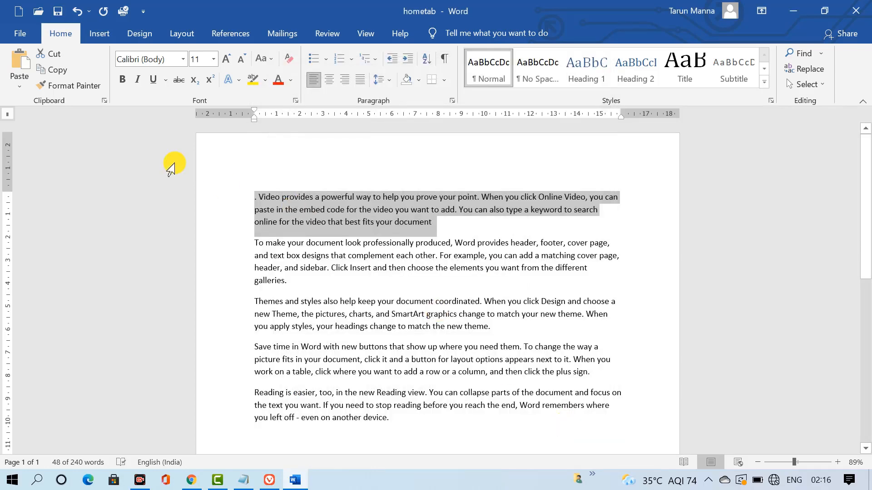
# Set the font of the first paragraph to Arial Black
pyautogui.click(336, 206)
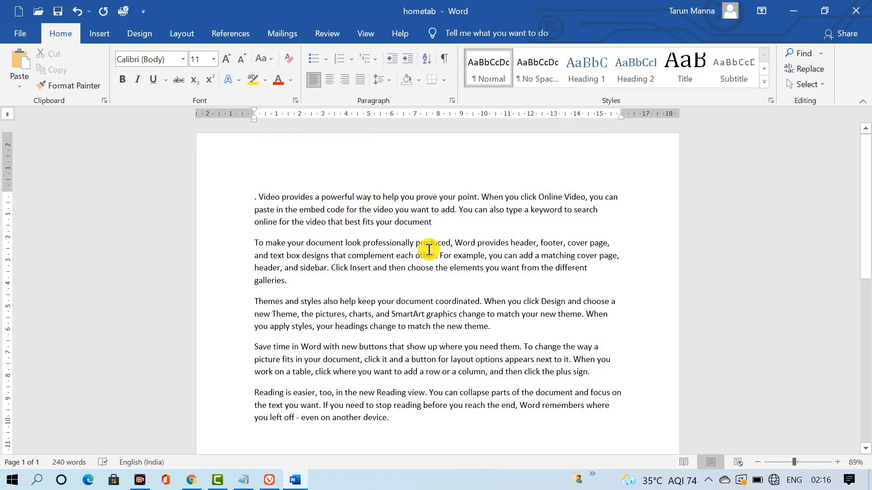
pyautogui.moveTo(441, 222); pyautogui.dragTo(238, 200)
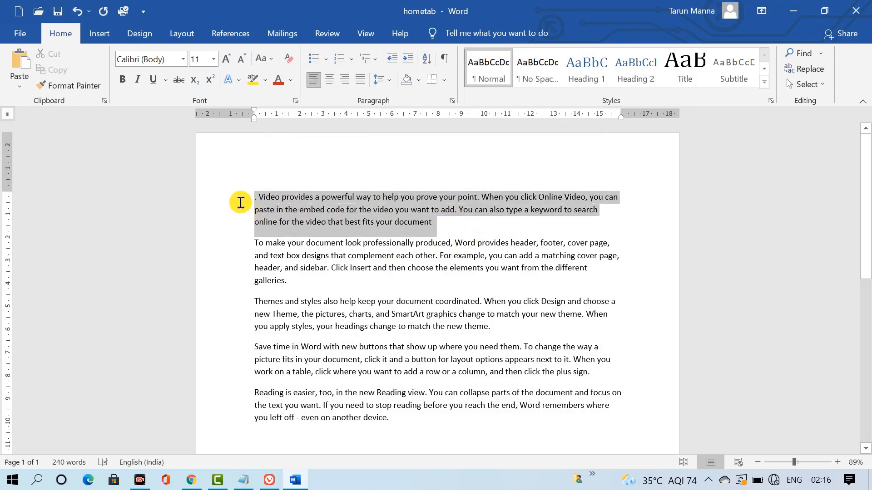
pyautogui.click(184, 59)
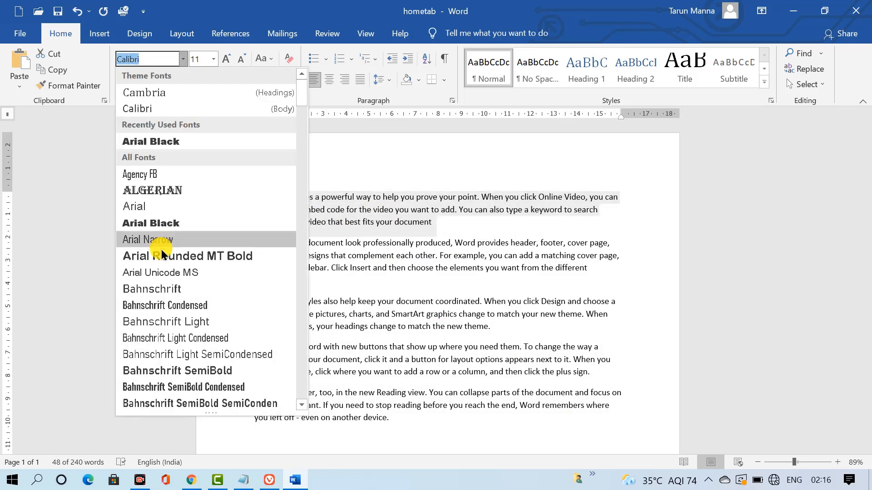
pyautogui.click(159, 229)
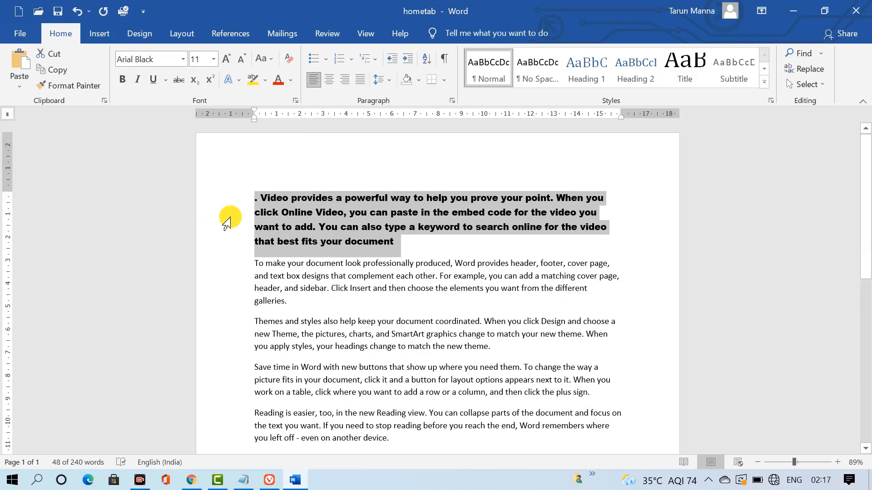
# Replace the period before the first paragraph with a separate line reading "A2 B5", followed by an empty line
pyautogui.click(261, 178)
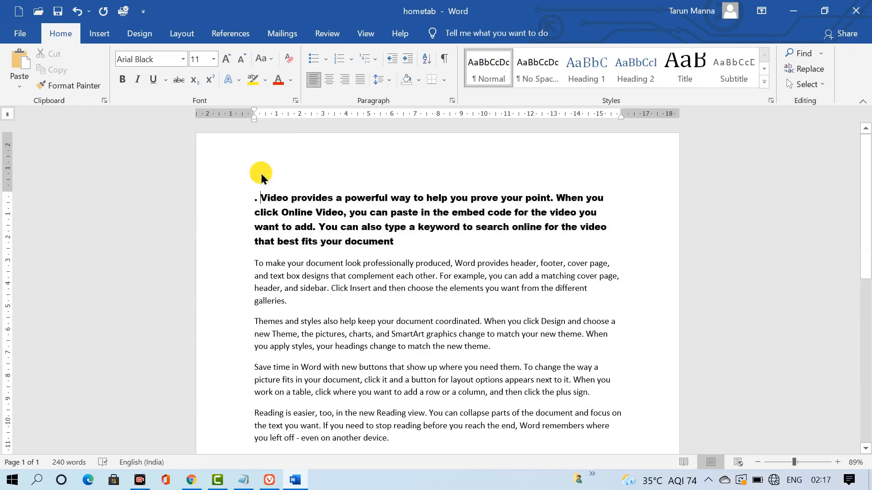
pyautogui.press('Return')
pyautogui.press('Return')
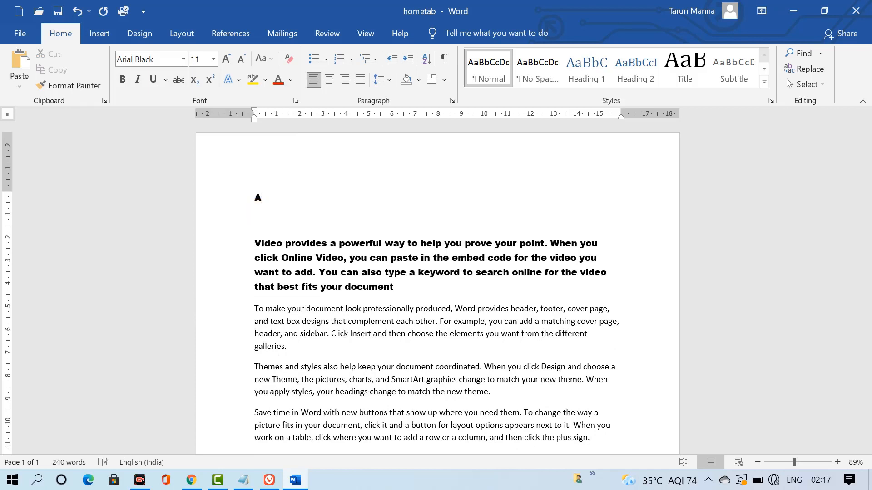
pyautogui.write('b5')
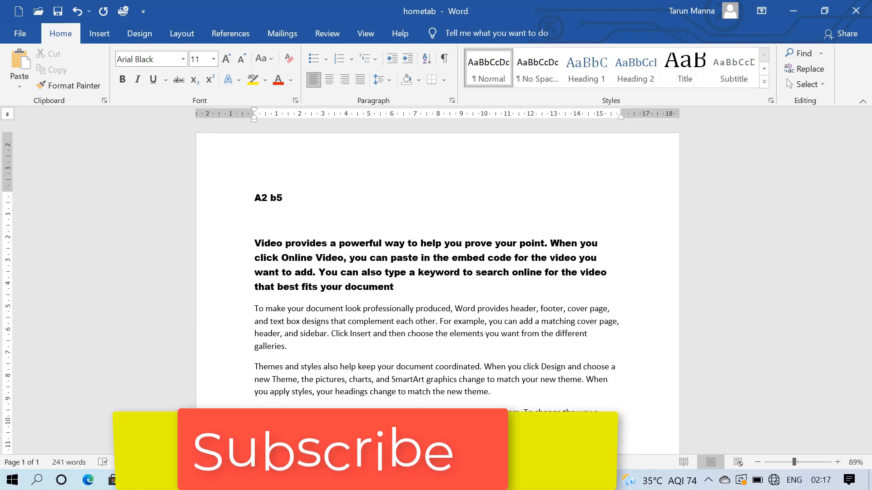
pyautogui.press('BackSpace')
pyautogui.press('BackSpace')
pyautogui.press('BackSpace')
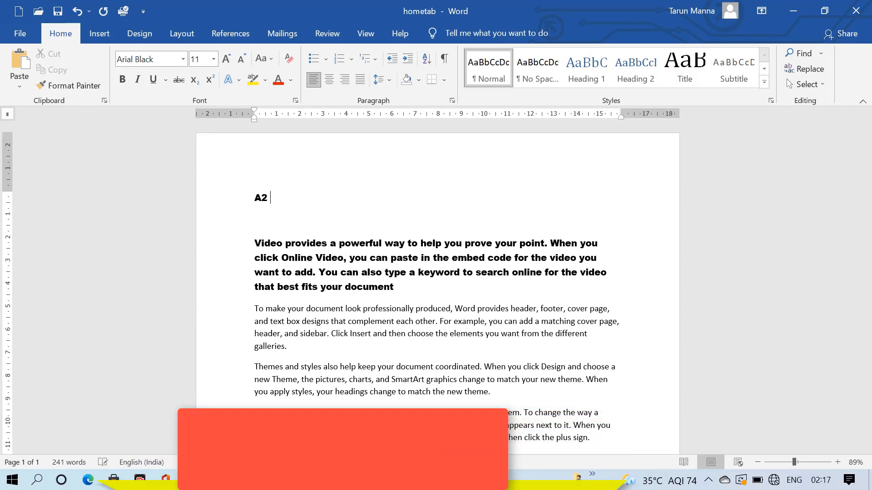
pyautogui.write('B5')
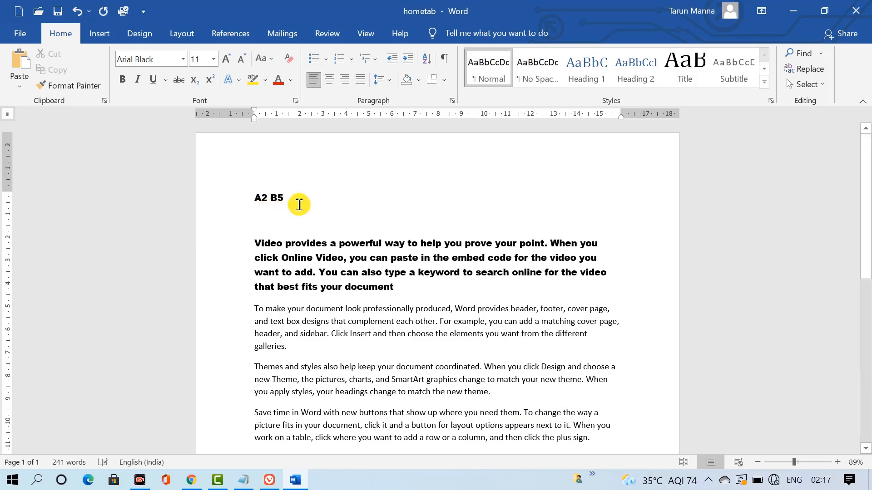
# Format the B5 text in the new first line as subscript
pyautogui.moveTo(298, 204); pyautogui.dragTo(270, 196)
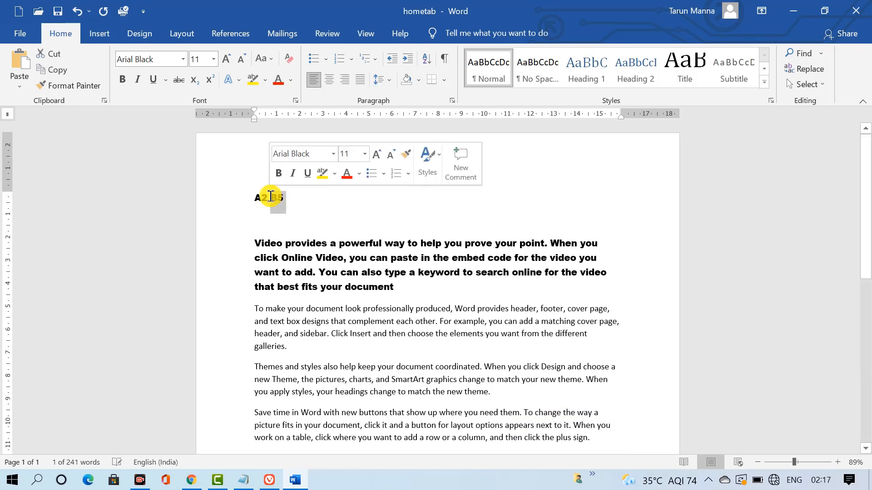
pyautogui.click(202, 87)
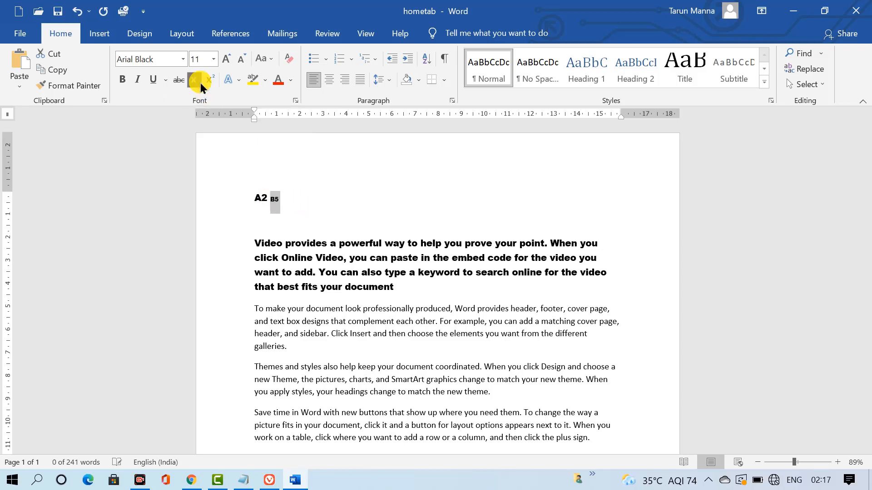
pyautogui.click(202, 87)
pyautogui.click(202, 87)
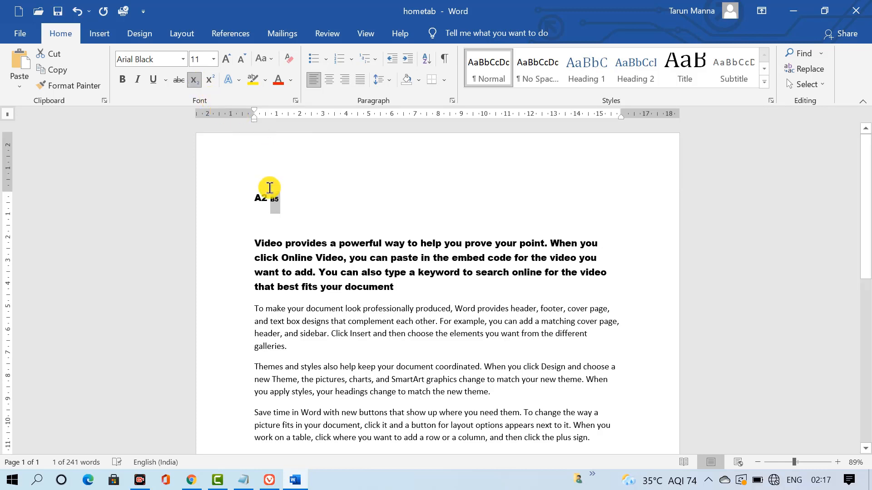
# Try superscript on the A2 text in the first line, and remove it again
pyautogui.click(270, 194)
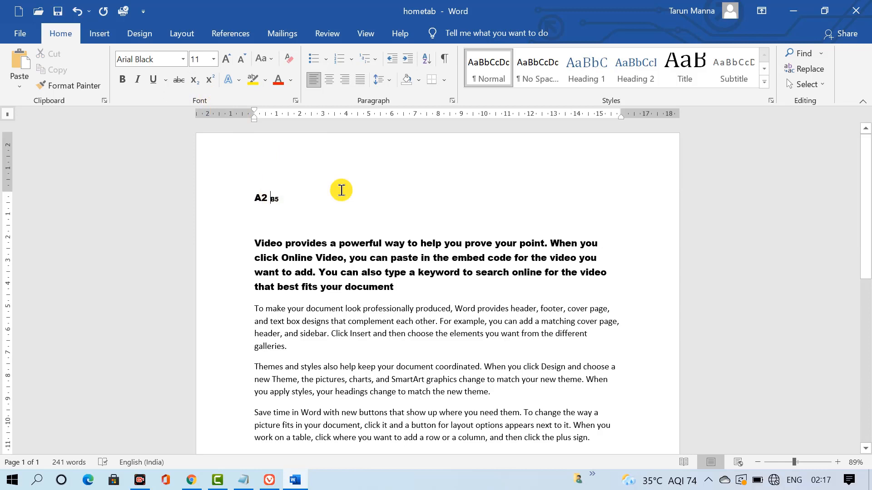
pyautogui.hotkey('shift', 'Home')
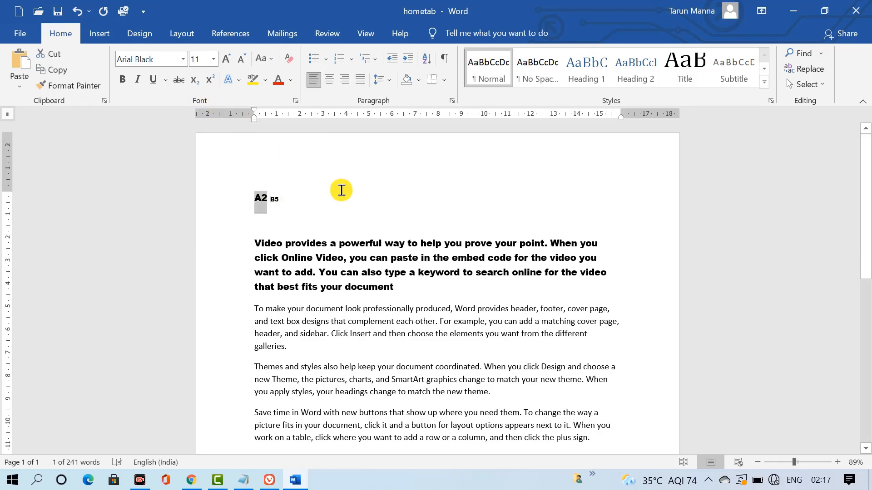
pyautogui.click(208, 80)
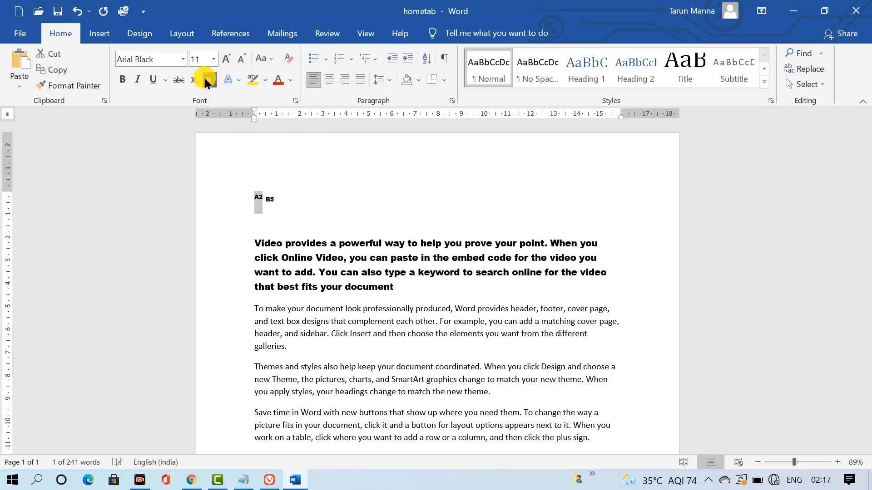
pyautogui.click(206, 83)
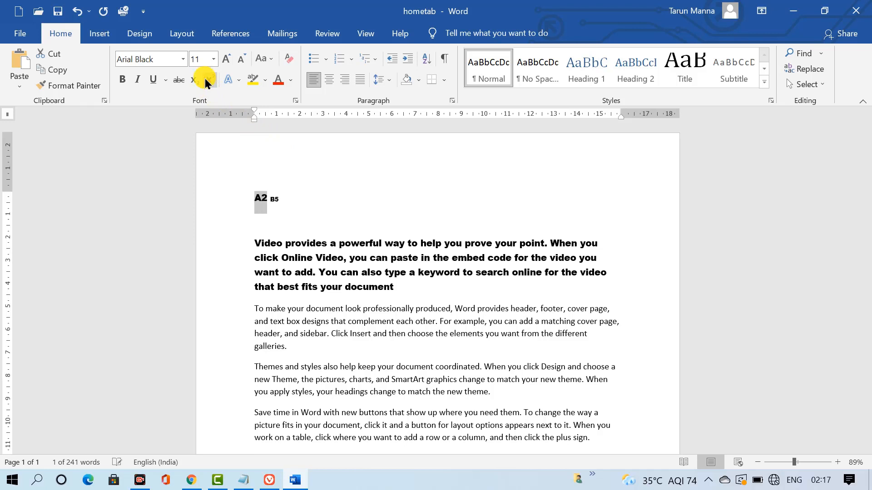
# Enlarge the selected A2 text step by step to a font size of 90
pyautogui.click(225, 59)
pyautogui.click(225, 59)
pyautogui.click(225, 59)
pyautogui.click(225, 59)
pyautogui.click(225, 59)
pyautogui.click(226, 59)
pyautogui.click(226, 60)
pyautogui.click(225, 59)
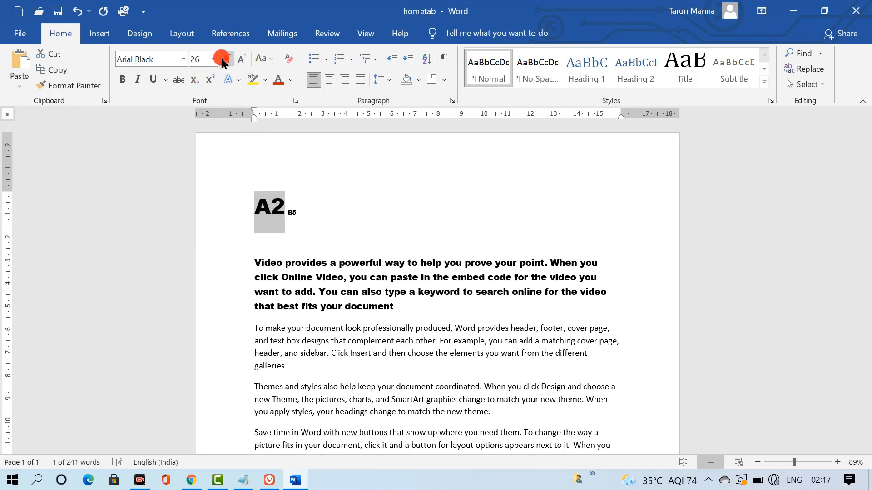
pyautogui.click(225, 59)
pyautogui.click(225, 59)
pyautogui.click(225, 59)
pyautogui.click(225, 59)
pyautogui.click(225, 59)
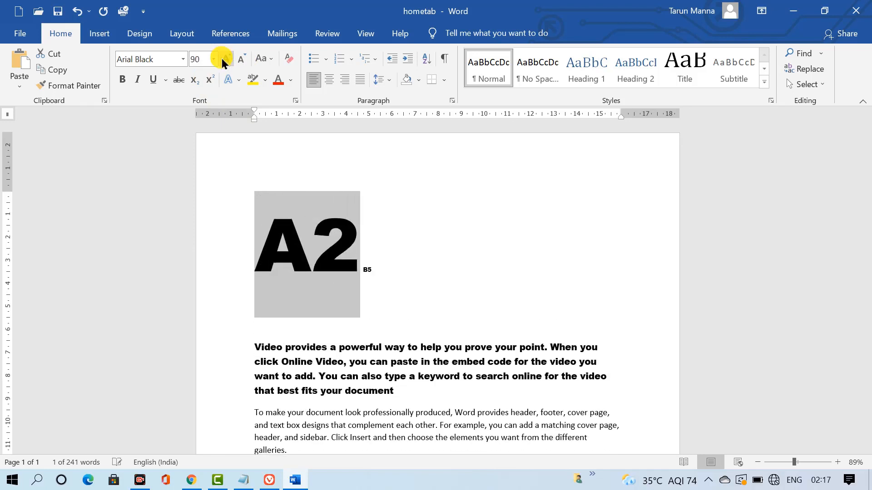
# Format the enlarged A2 text as subscript, and switch it to superscript
pyautogui.click(198, 82)
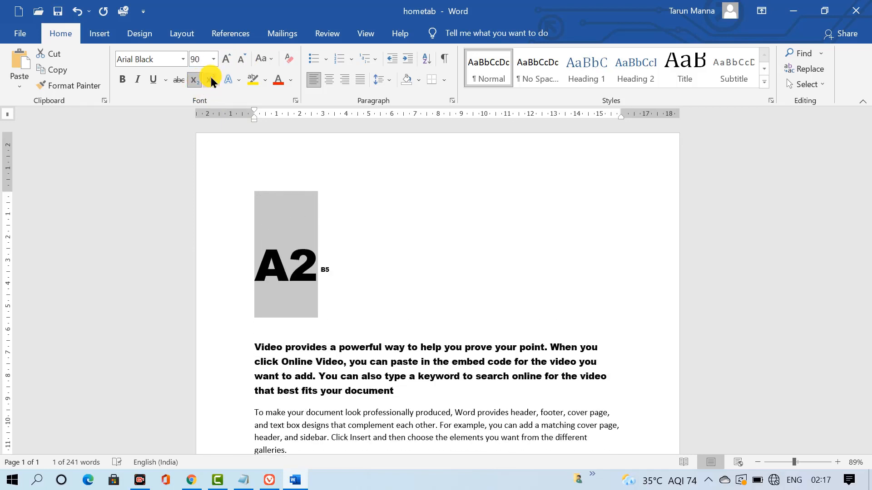
pyautogui.click(211, 82)
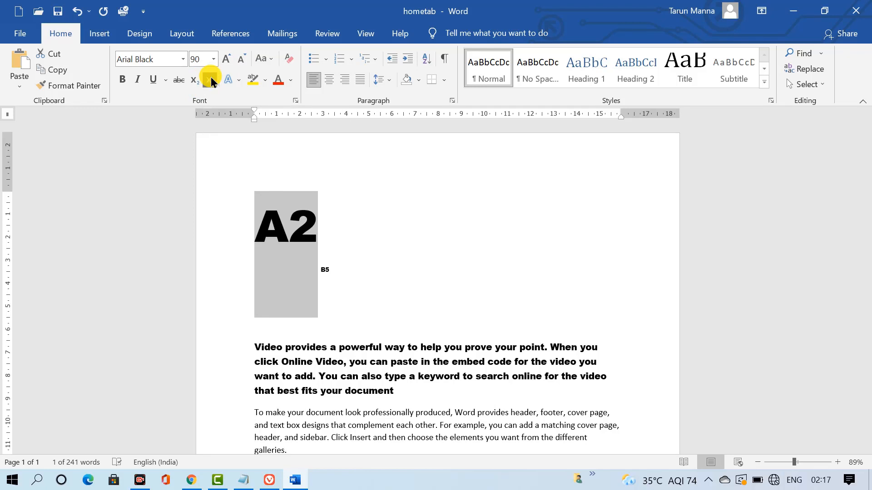
pyautogui.click(297, 297)
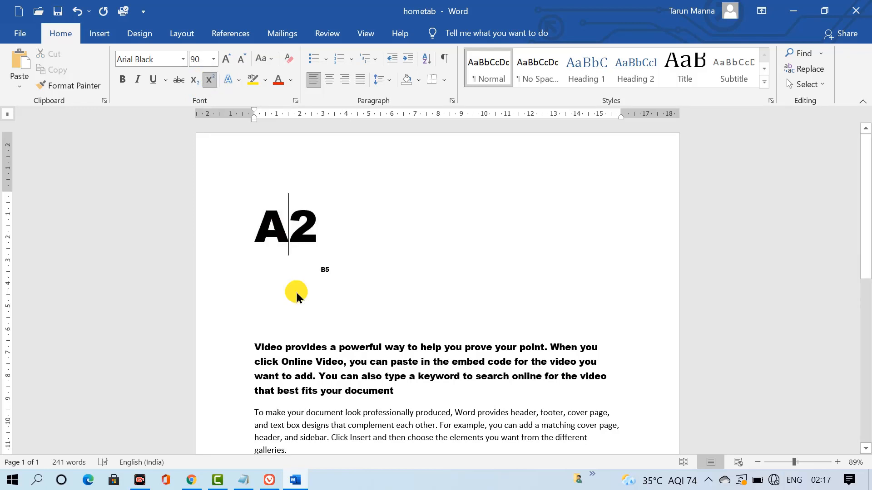
# Undo the superscript, subscript and all font size changes made to the A2 text
pyautogui.hotkey('ctrl', 'z')
pyautogui.hotkey('ctrl', 'z')
pyautogui.hotkey('ctrl', 'z')
pyautogui.hotkey('ctrl', 'z')
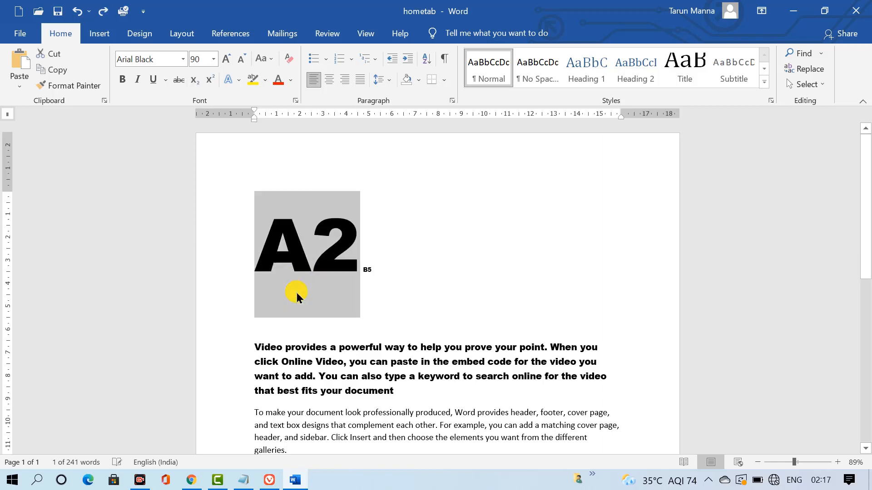
pyautogui.hotkey('ctrl', 'z')
pyautogui.hotkey('ctrl', 'z')
pyautogui.hotkey('ctrl', 'z')
pyautogui.hotkey('ctrl', 'z')
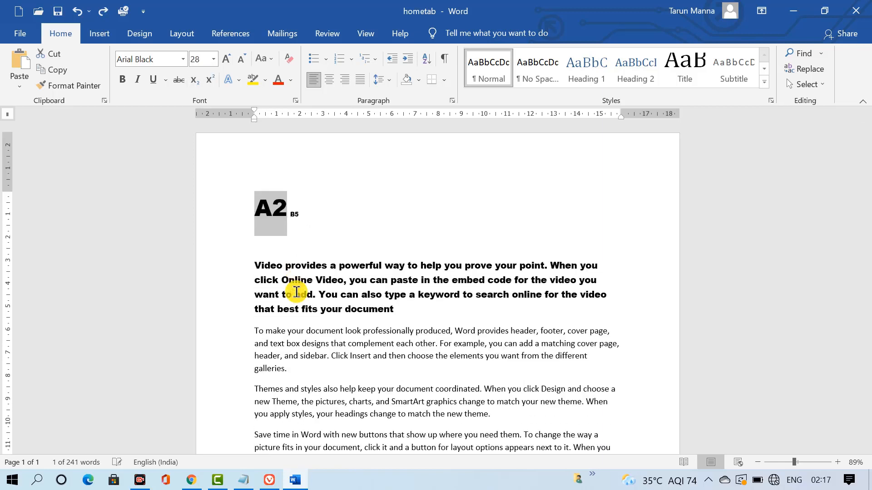
pyautogui.hotkey('ctrl', 'z')
pyautogui.hotkey('ctrl', 'z')
pyautogui.hotkey('ctrl', 'z')
pyautogui.hotkey('ctrl', 'z')
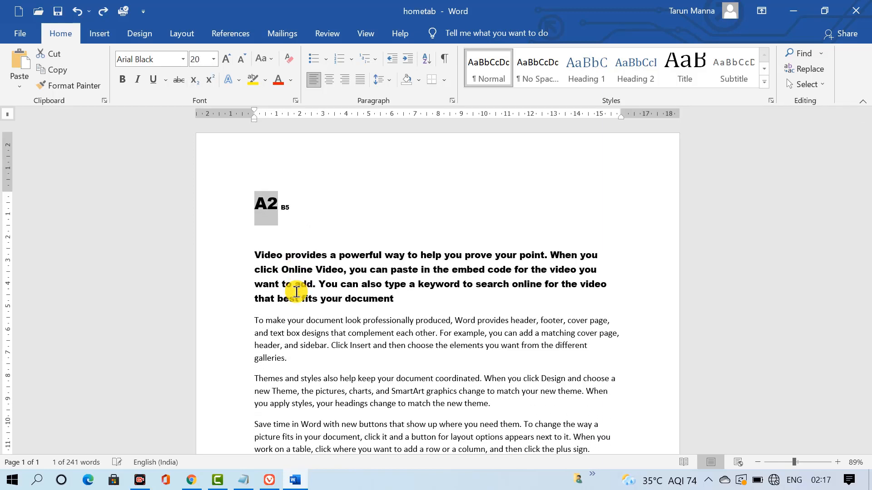
pyautogui.hotkey('ctrl', 'z')
pyautogui.hotkey('ctrl', 'z')
pyautogui.hotkey('ctrl', 'z')
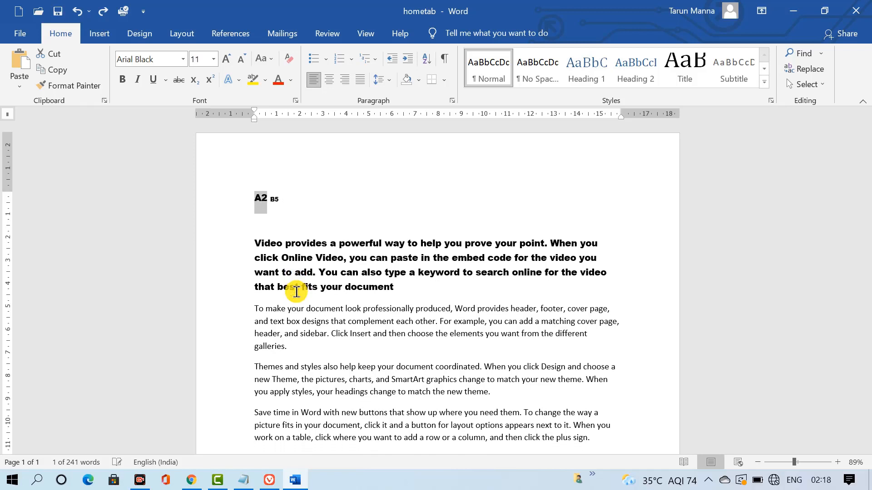
# Try superscript on the 5 in the B5 text of the first line, and return it to subscript
pyautogui.hotkey('ctrl', 'z')
pyautogui.click(298, 197)
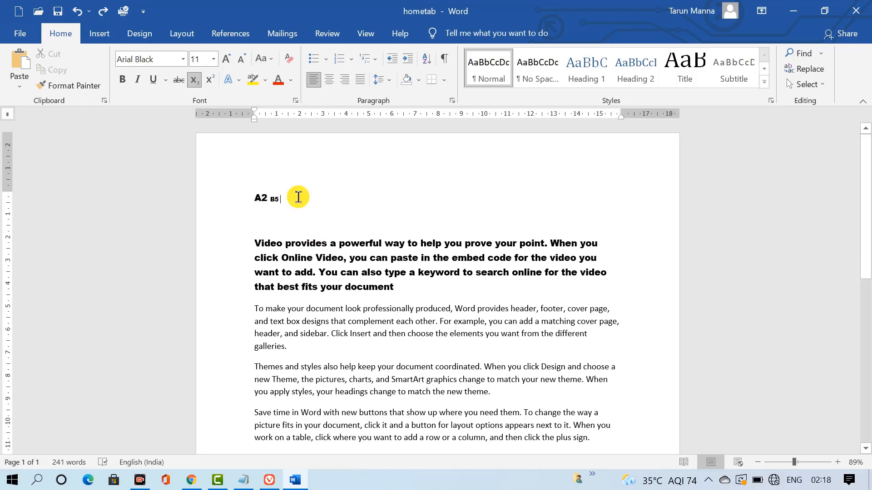
pyautogui.hotkey('shift', 'Left')
pyautogui.hotkey('shift', 'Left')
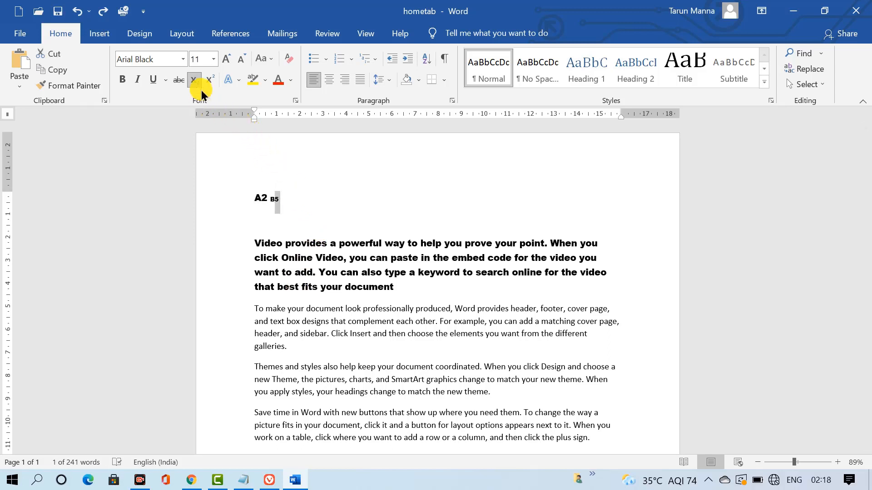
pyautogui.click(214, 80)
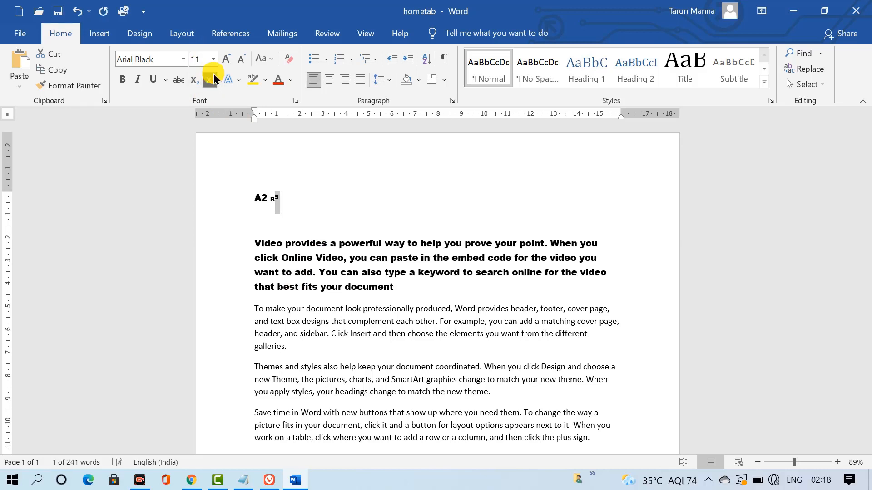
pyautogui.click(195, 80)
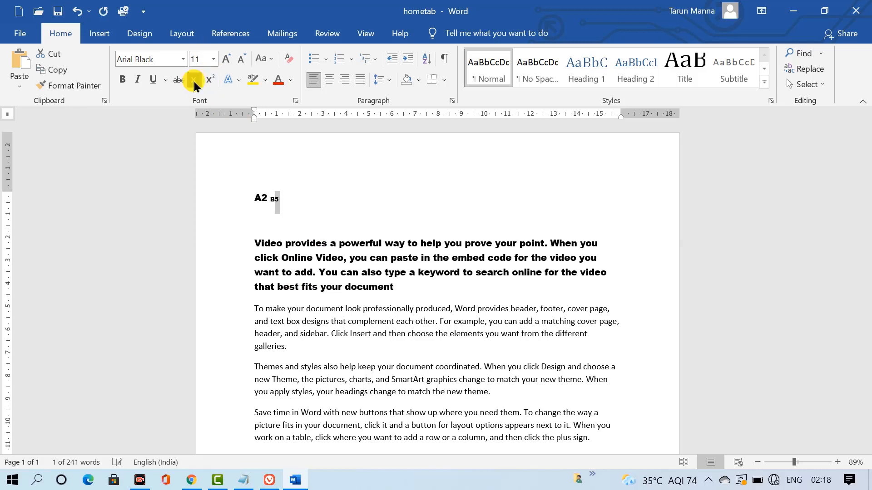
pyautogui.click(194, 82)
pyautogui.click(194, 80)
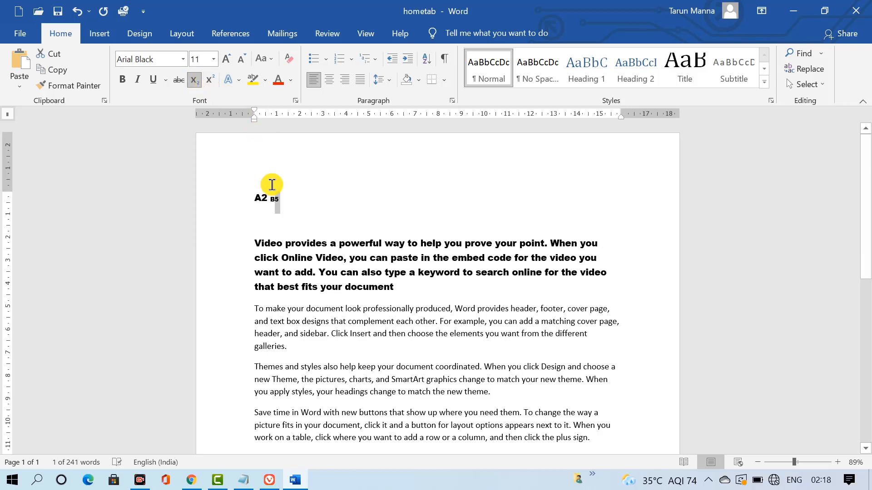
# Try superscript on only the 2 in the A2 text of the first line, and remove it again
pyautogui.click(267, 200)
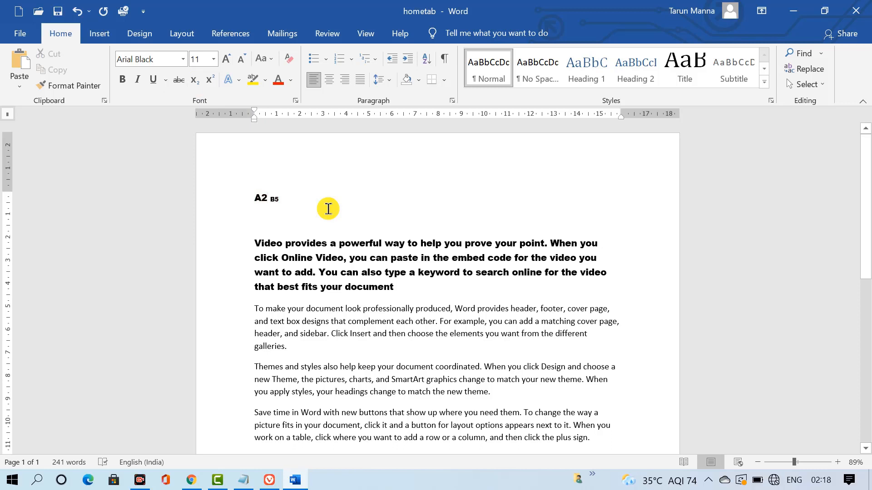
pyautogui.hotkey('shift', 'Left')
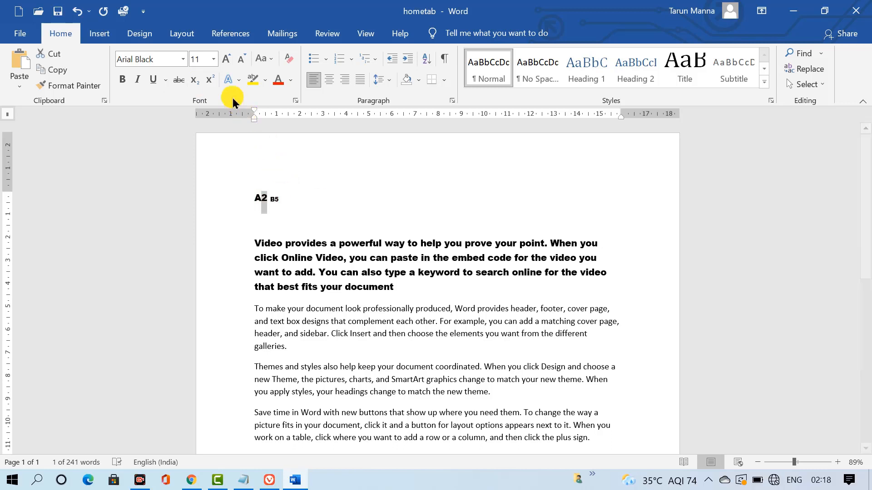
pyautogui.click(206, 83)
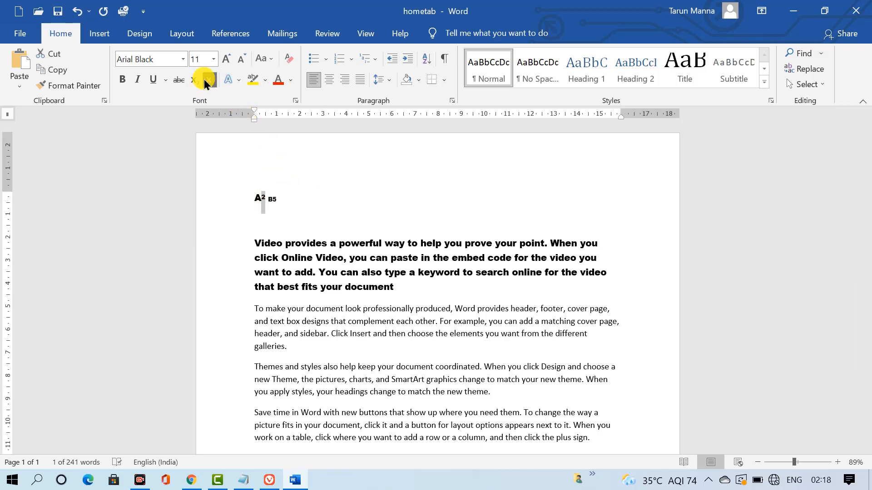
pyautogui.click(207, 82)
pyautogui.click(207, 83)
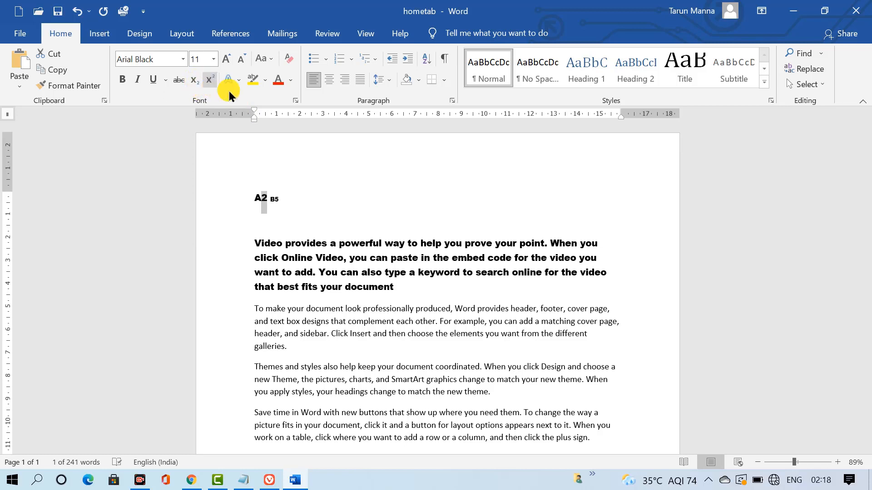
pyautogui.click(295, 170)
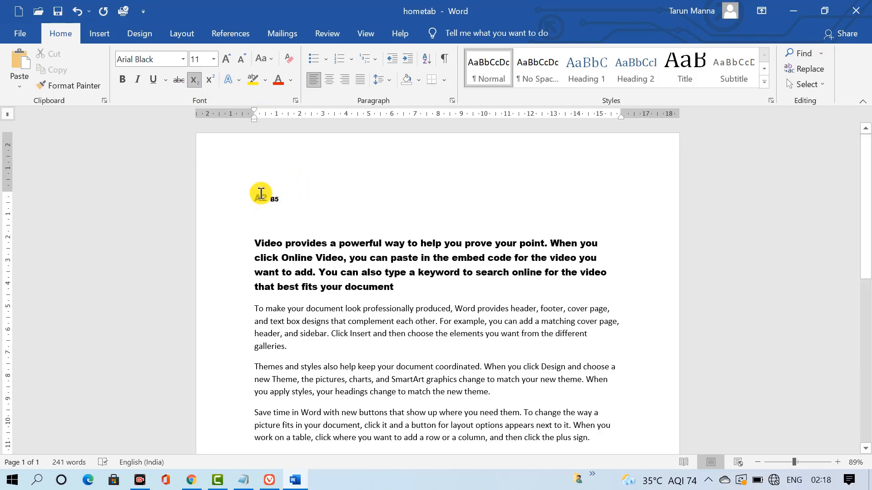
# Replace the A2 B5 line with the text "Skillstarget", followed by a blank line above the bold paragraph
pyautogui.moveTo(247, 190); pyautogui.dragTo(321, 212)
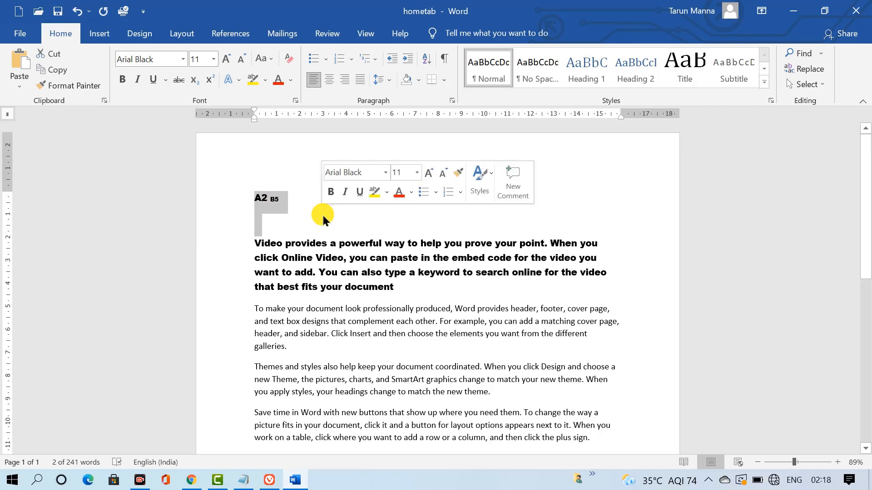
pyautogui.press('Delete')
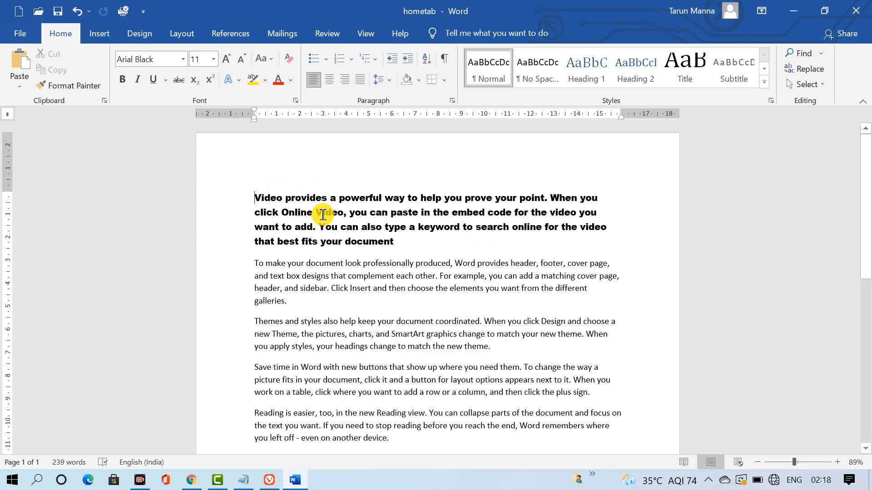
pyautogui.write('Skillsta')
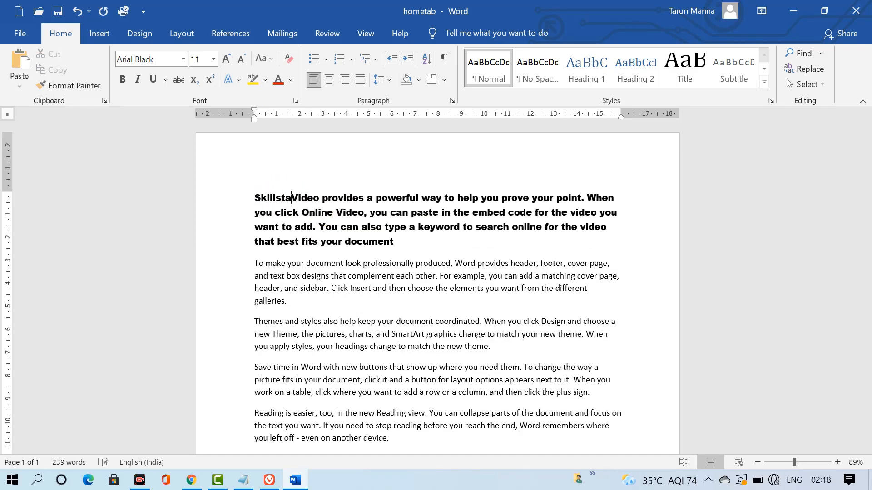
pyautogui.write('rget')
pyautogui.press('Return')
pyautogui.press('Return')
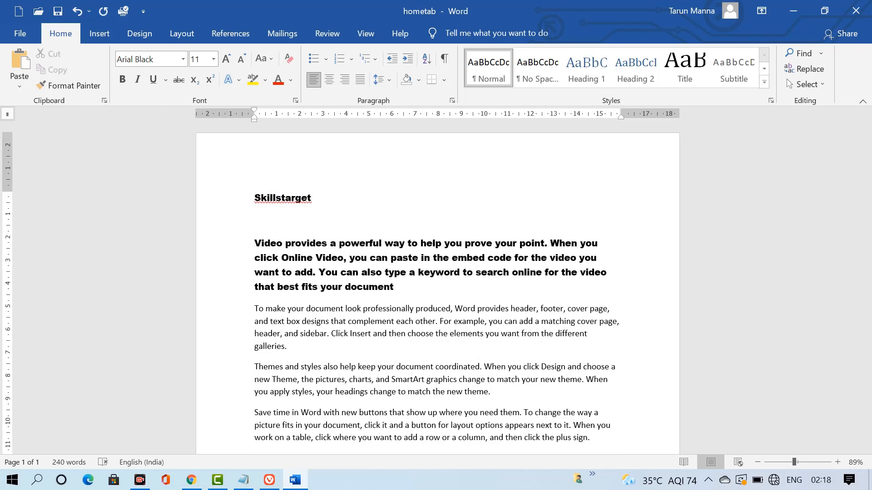
# Apply the olive green preset text effect to the word Skillstarget
pyautogui.moveTo(327, 196); pyautogui.dragTo(247, 196)
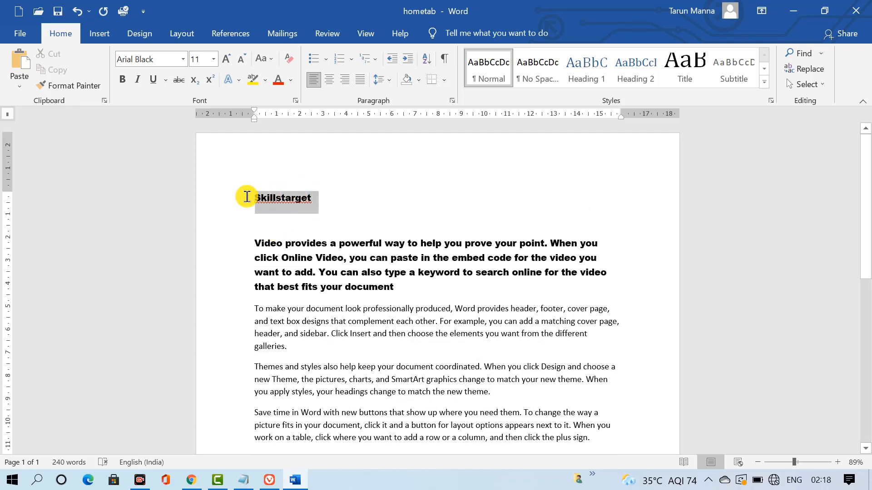
pyautogui.click(236, 85)
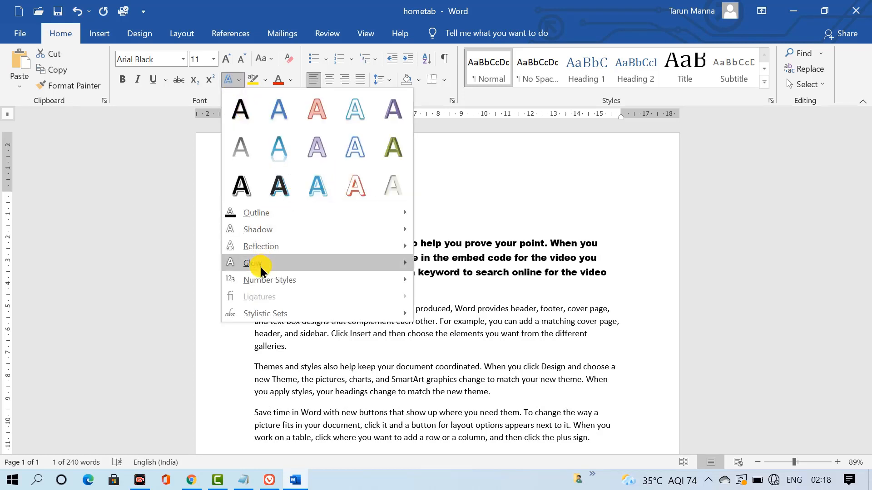
pyautogui.moveTo(262, 268)
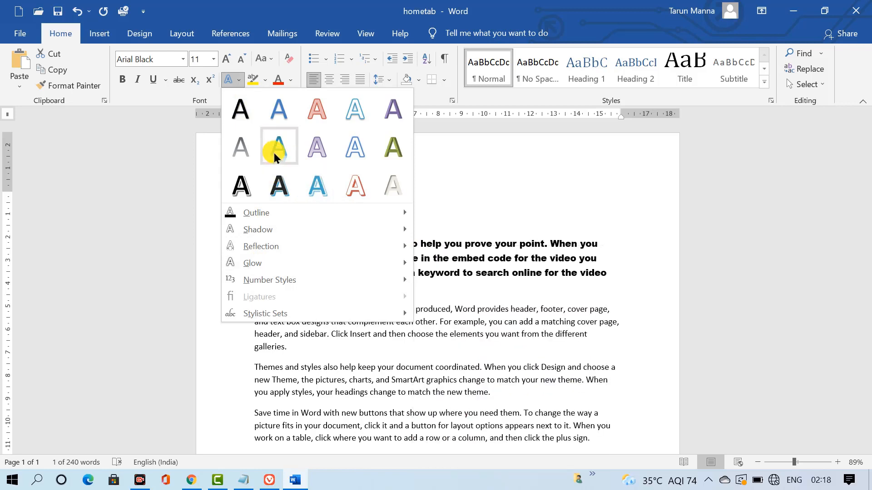
pyautogui.click(394, 146)
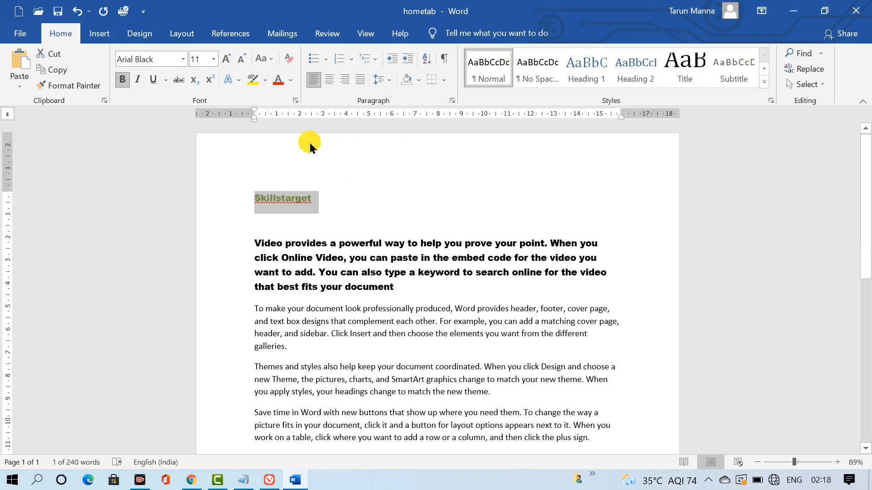
# Give the Skillstarget text a yellow outline from the standard colours
pyautogui.click(235, 85)
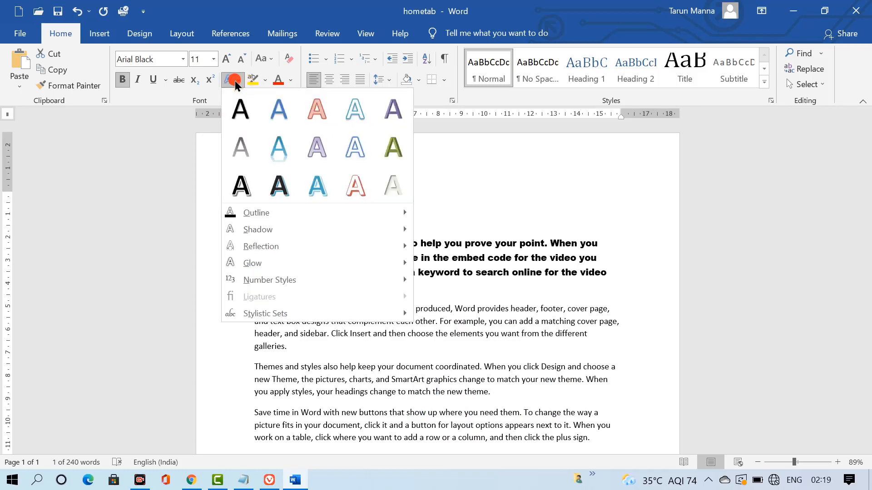
pyautogui.moveTo(264, 217)
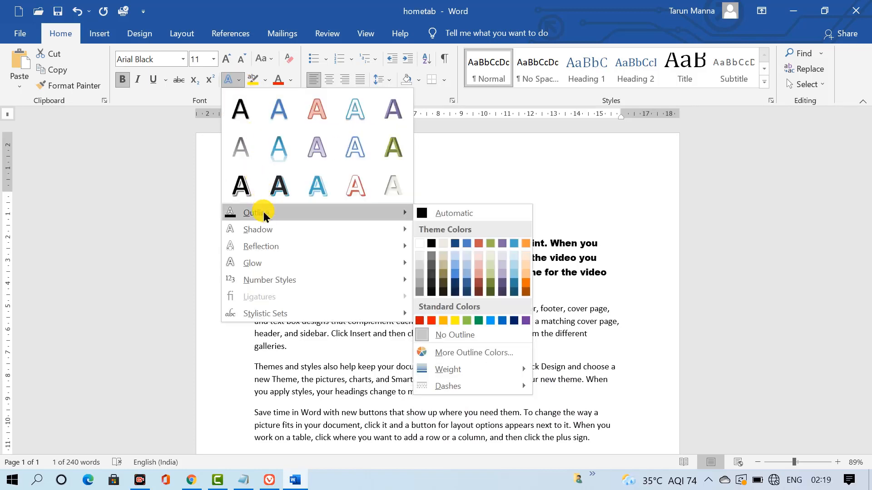
pyautogui.click(451, 320)
pyautogui.click(347, 197)
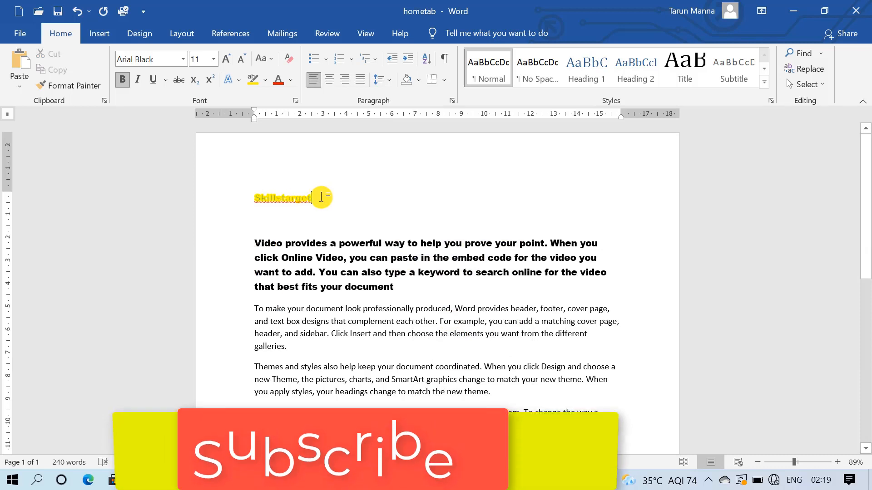
# Add an Inner shadow to the Skillstarget text, using the middle option of the first Inner row
pyautogui.click(231, 200)
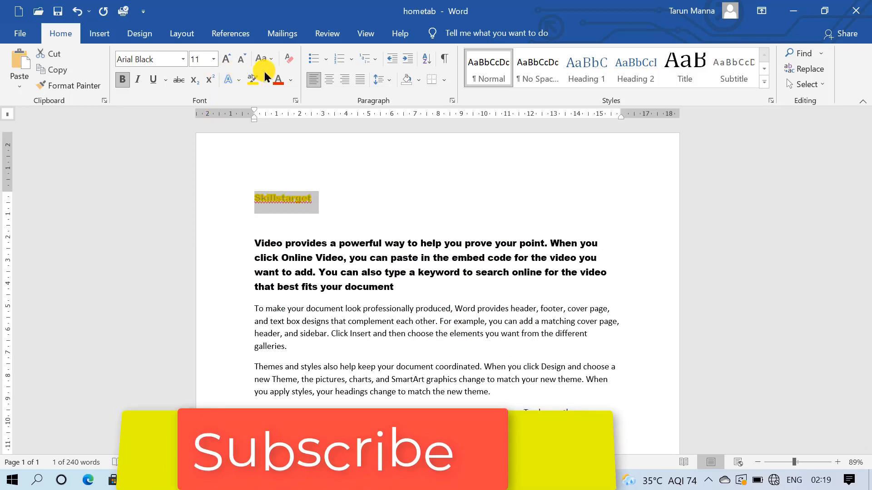
pyautogui.click(213, 60)
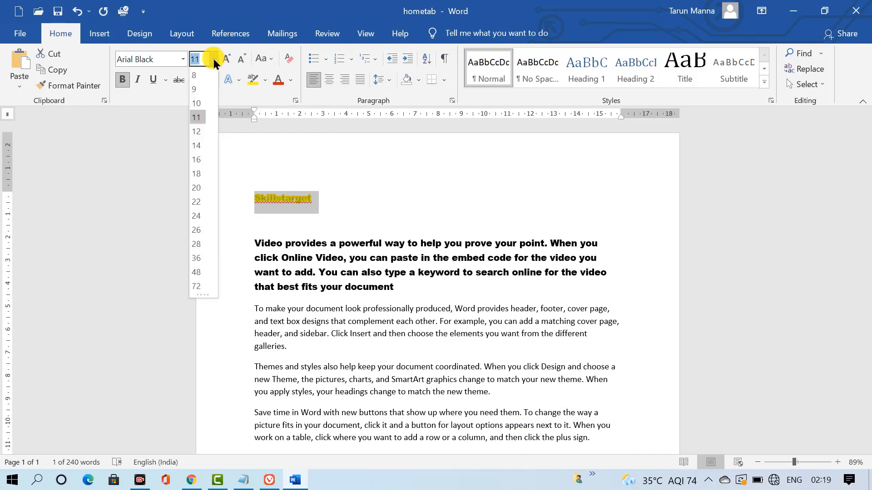
pyautogui.click(267, 64)
pyautogui.click(269, 64)
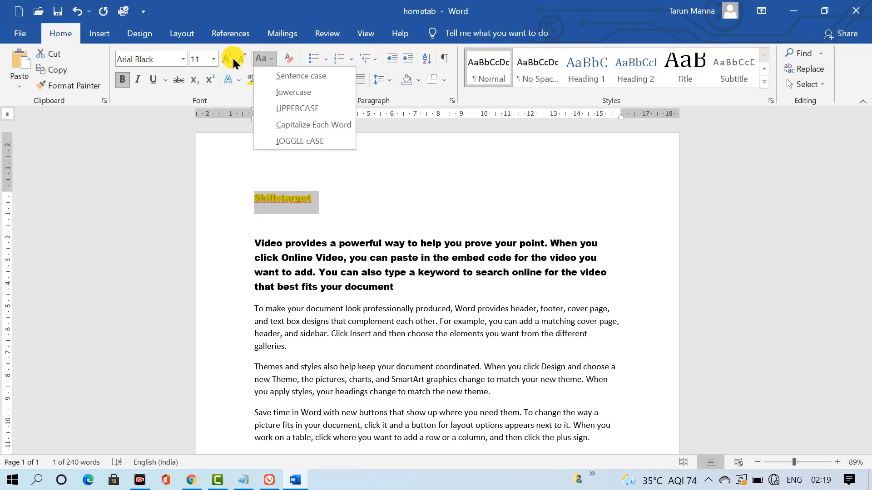
pyautogui.click(235, 83)
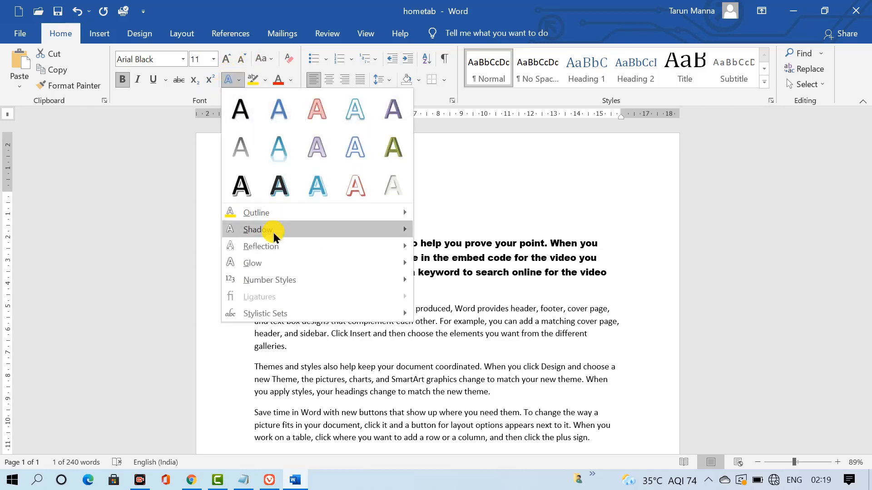
pyautogui.moveTo(273, 233)
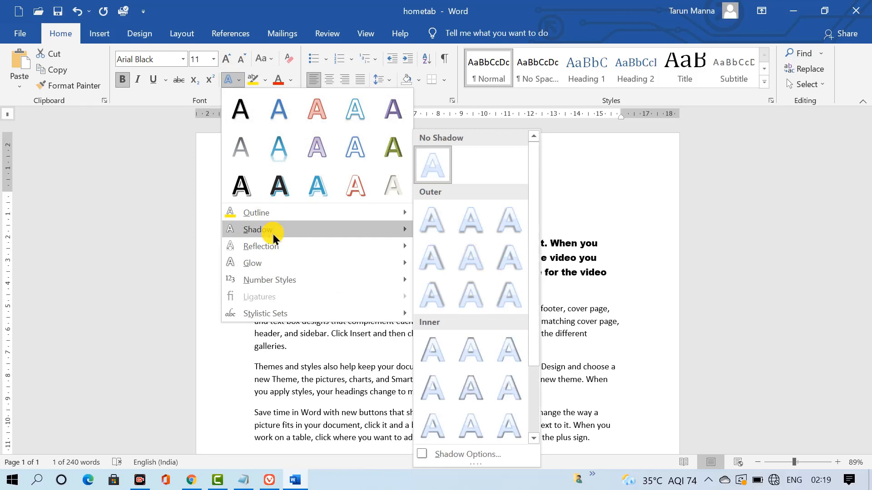
pyautogui.click(466, 349)
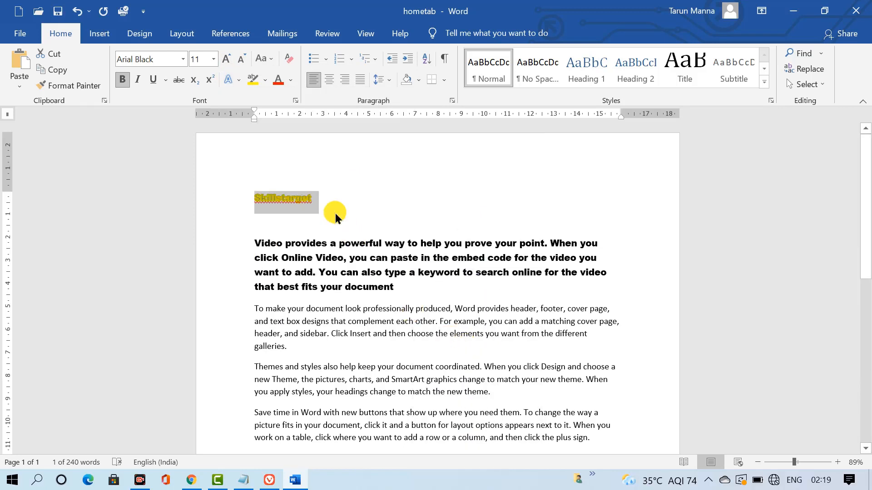
# Highlight the Skillstarget text in dark blue, and try the olive green preset text effect again
pyautogui.click(265, 80)
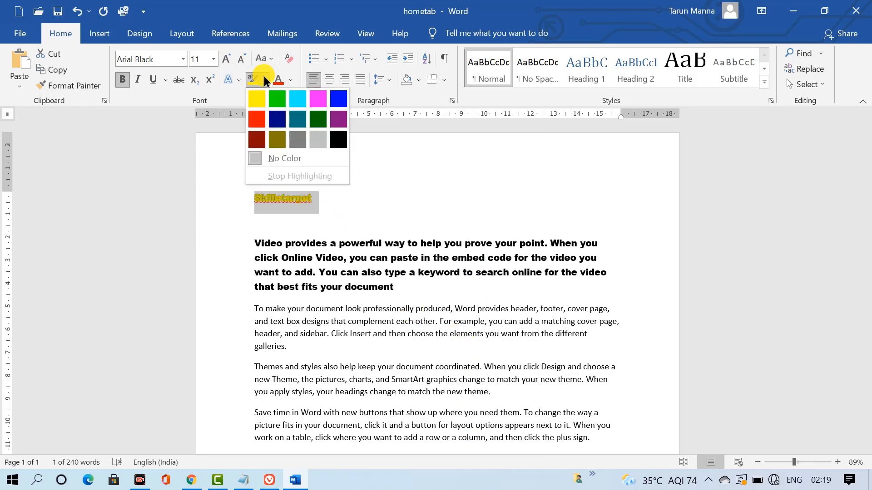
pyautogui.click(277, 117)
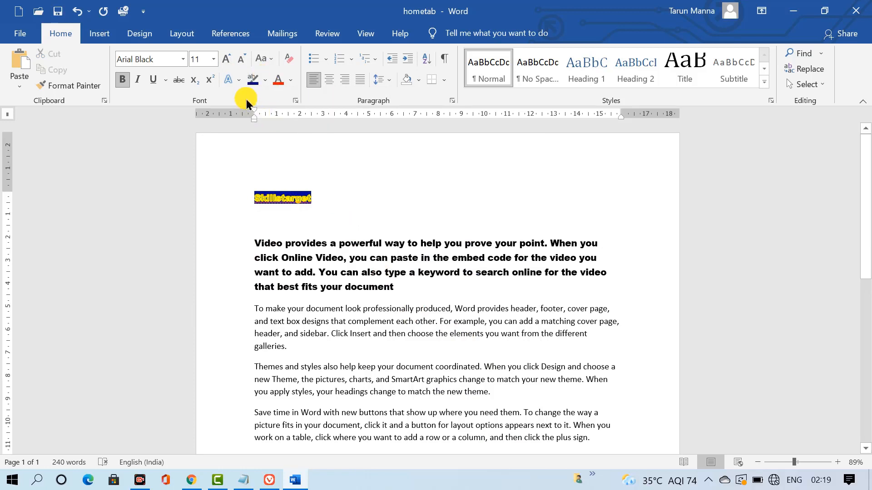
pyautogui.click(232, 85)
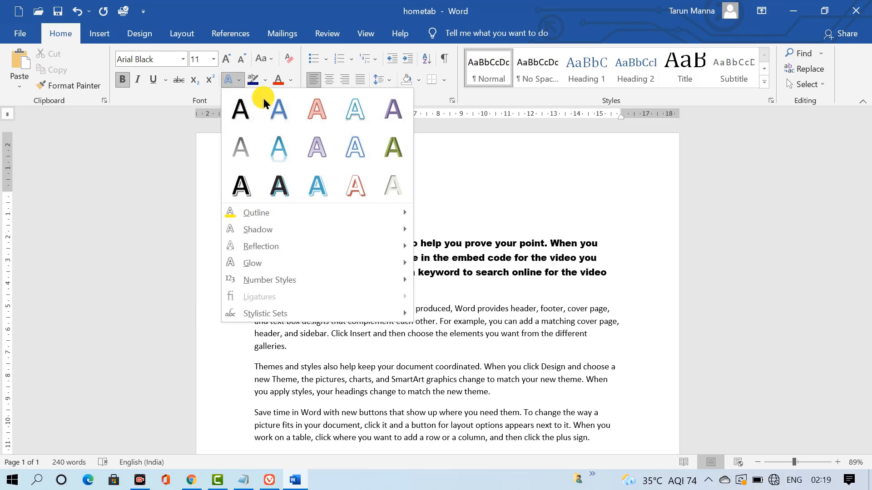
pyautogui.click(389, 148)
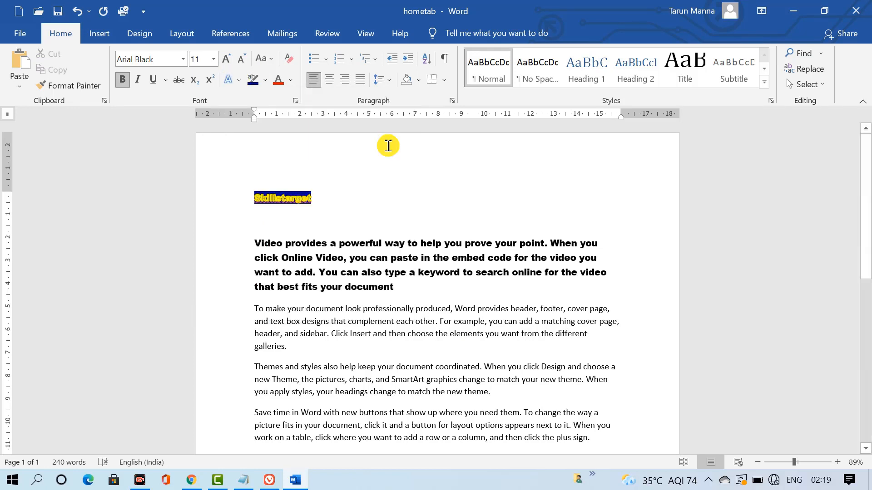
# Select the Skillstarget text and set its font colour to the black theme colour
pyautogui.moveTo(252, 193); pyautogui.dragTo(327, 197)
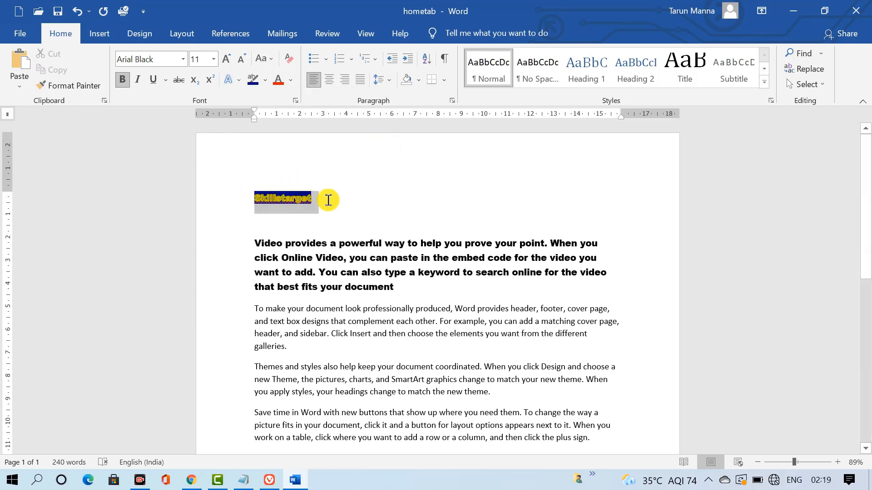
pyautogui.click(291, 80)
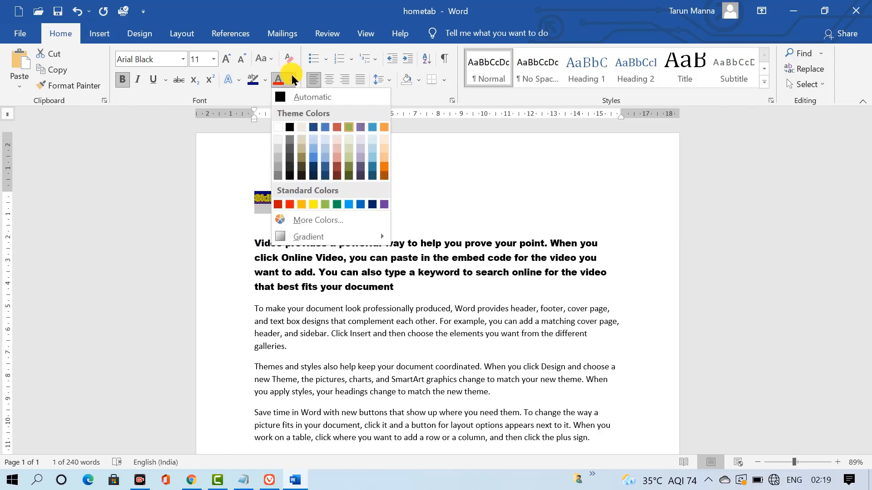
pyautogui.click(290, 128)
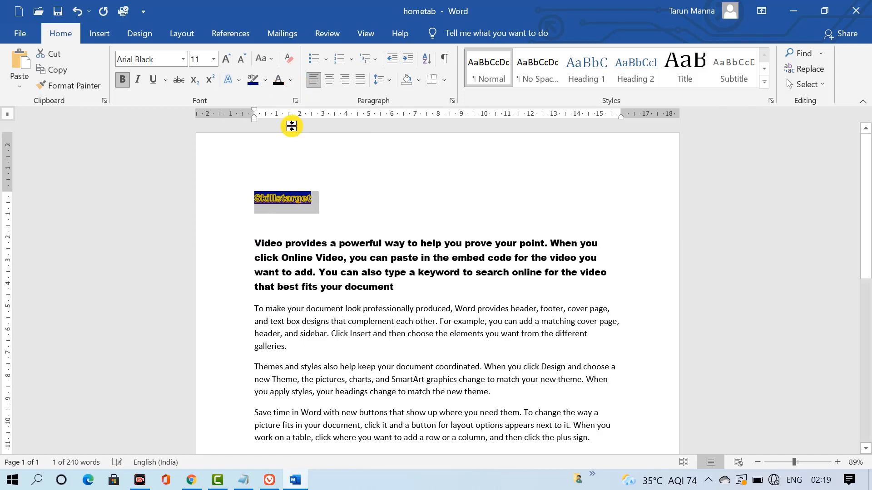
# Apply the black preset text effect, first in the last preset row, to the Skillstarget text and reselect its line
pyautogui.click(236, 81)
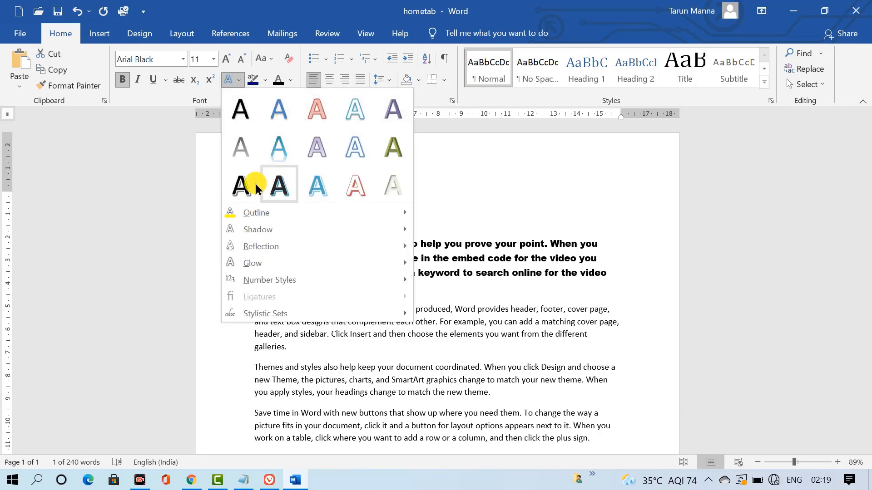
pyautogui.click(243, 188)
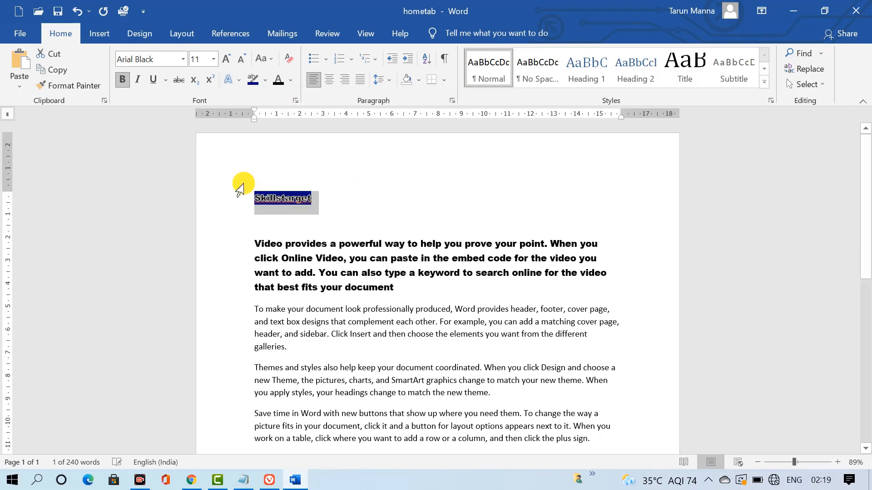
pyautogui.click(275, 209)
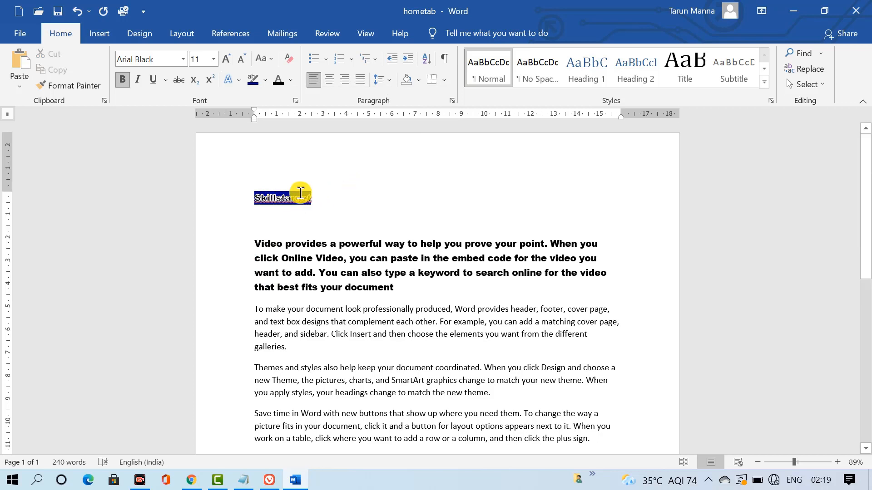
pyautogui.click(217, 196)
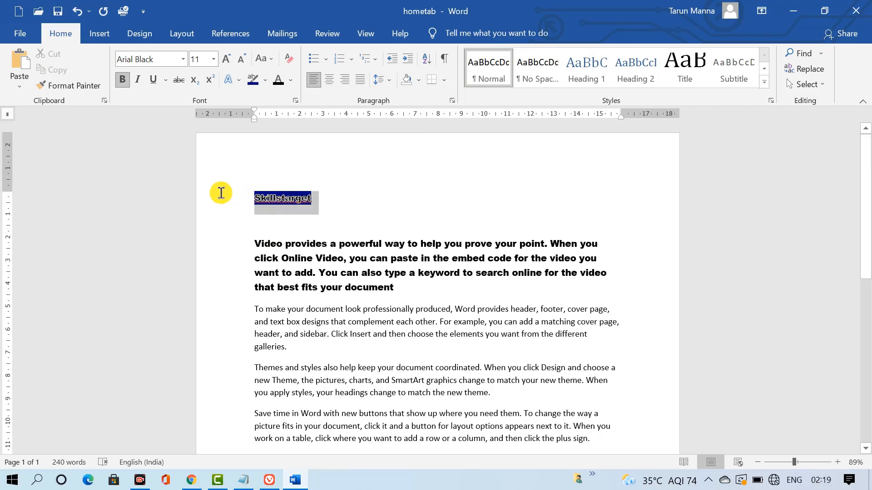
# Enlarge the Skillstarget text step by step to size 48, and shrink it back to 28
pyautogui.click(227, 59)
pyautogui.click(226, 59)
pyautogui.click(226, 59)
pyautogui.click(226, 59)
pyautogui.click(226, 59)
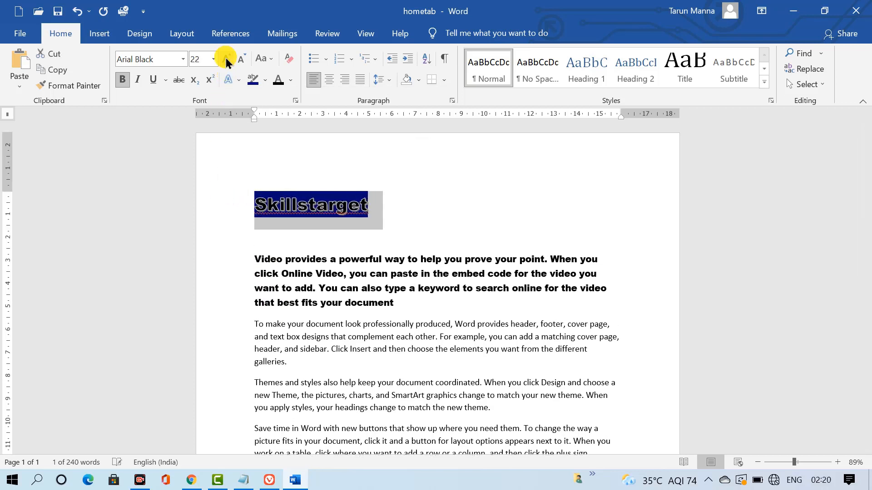
pyautogui.click(226, 59)
pyautogui.click(226, 59)
pyautogui.click(226, 59)
pyautogui.click(226, 59)
pyautogui.click(227, 60)
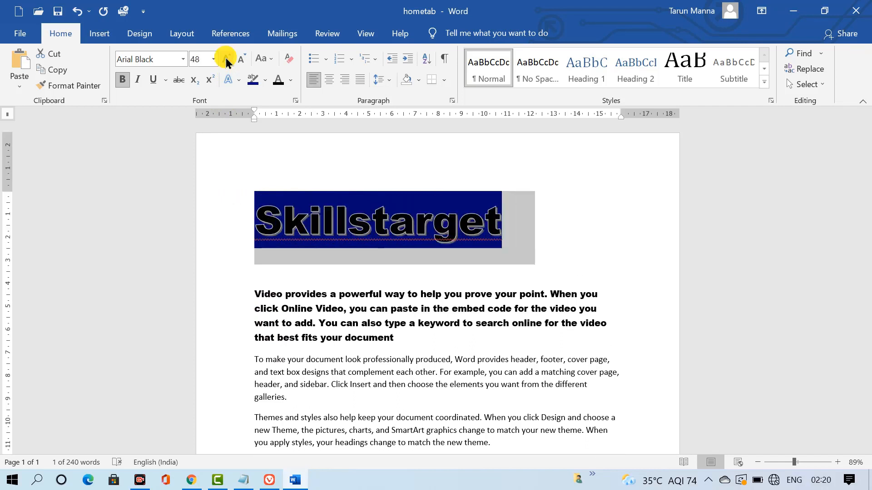
pyautogui.click(241, 64)
pyautogui.click(242, 64)
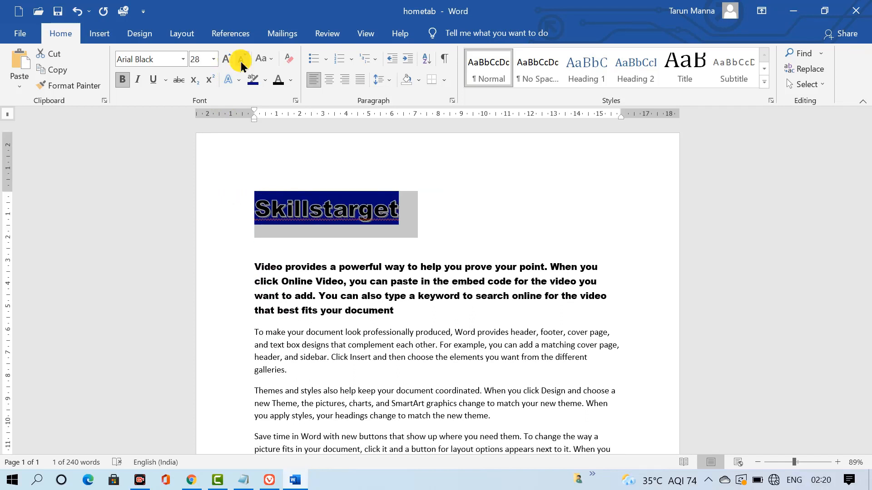
# Change the case of the Skillstarget text to lowercase and to UPPERCASE
pyautogui.click(274, 63)
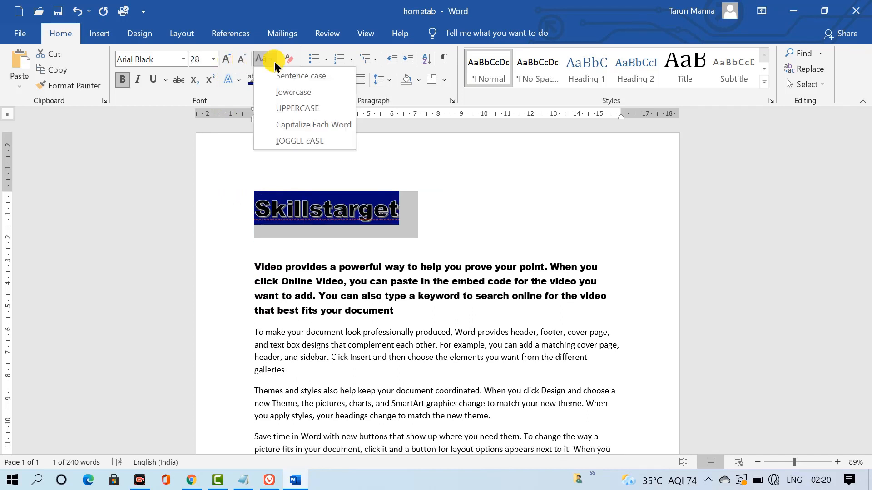
pyautogui.click(295, 94)
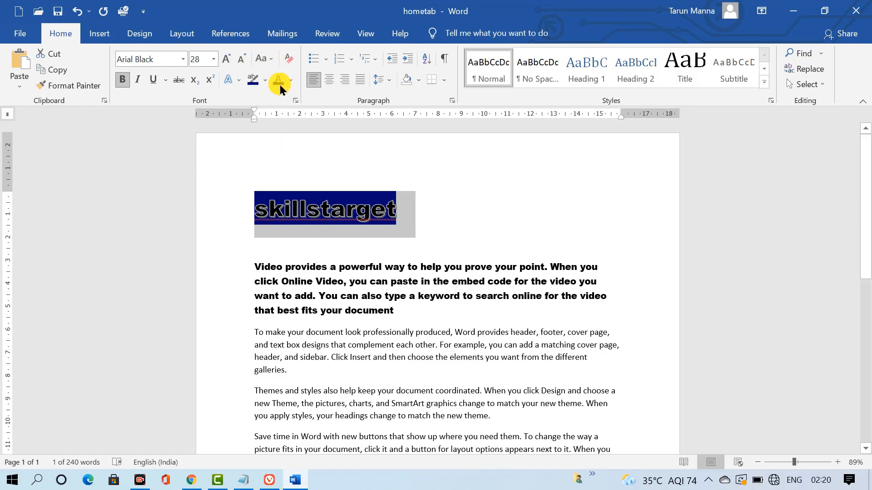
pyautogui.click(267, 61)
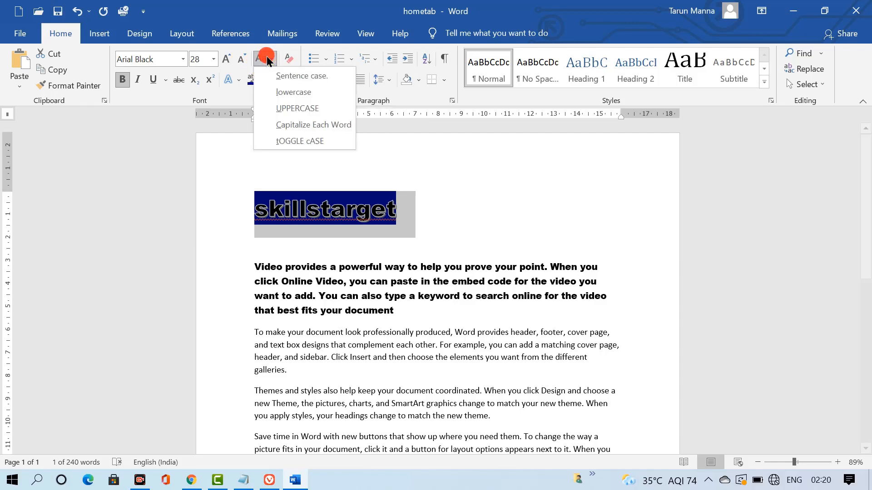
pyautogui.click(294, 107)
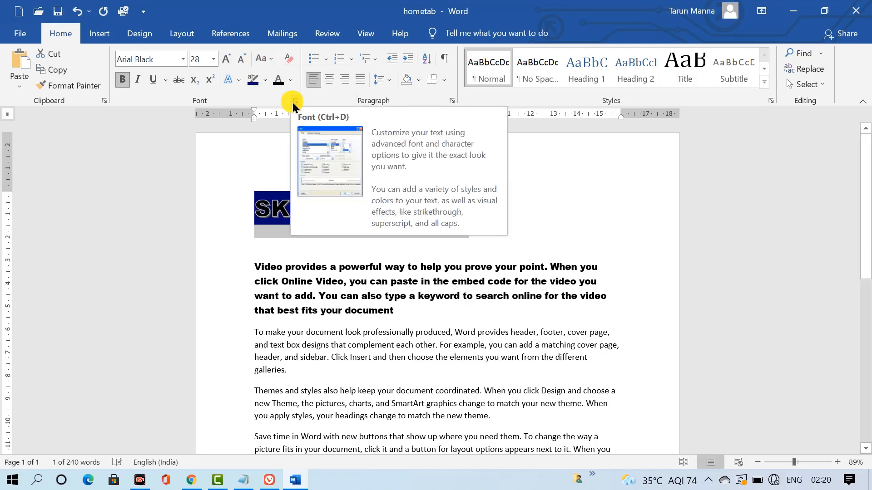
# Try Capitalize Each Word and tOGGLE cASE on the Skillstarget text, ending on Sentence case
pyautogui.click(270, 60)
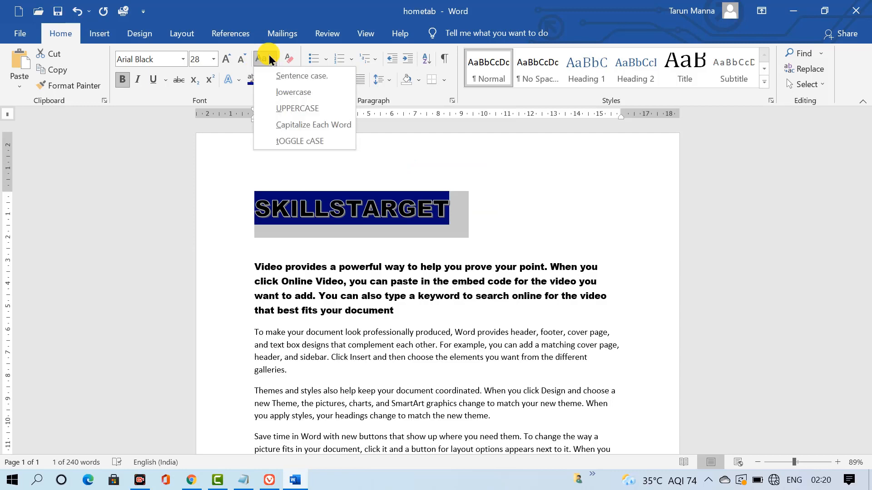
pyautogui.click(325, 130)
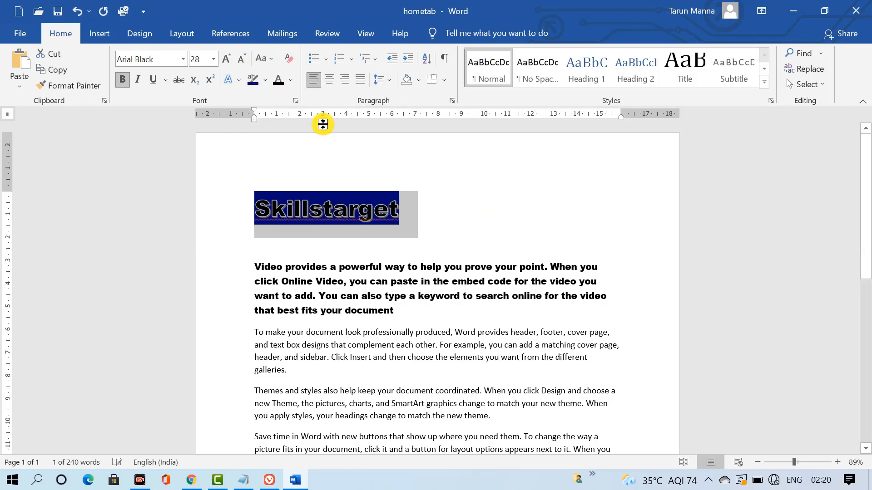
pyautogui.click(271, 64)
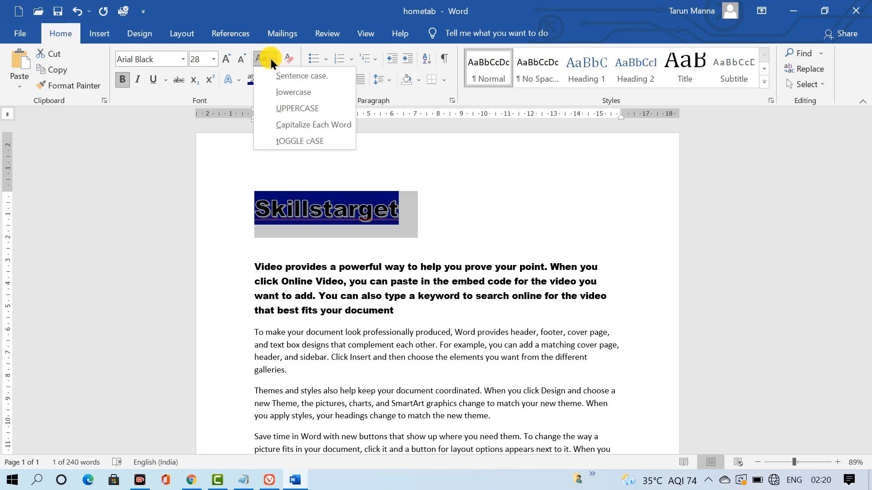
pyautogui.click(290, 142)
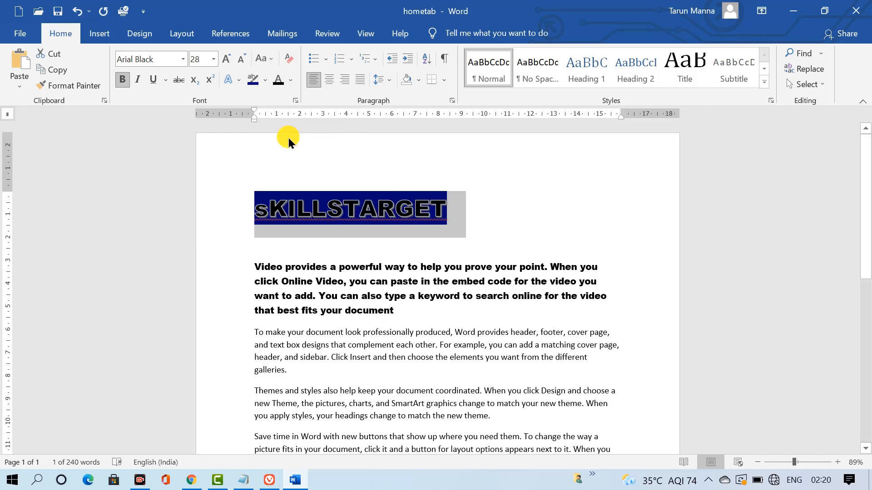
pyautogui.click(272, 59)
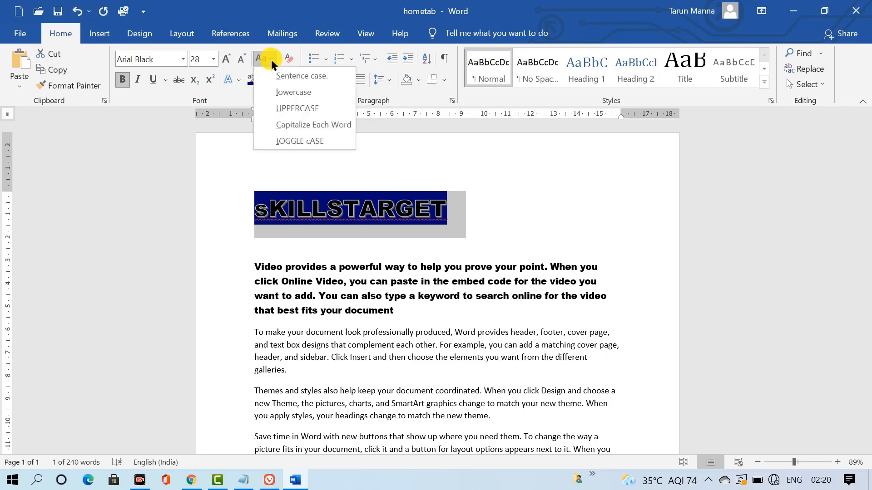
pyautogui.click(291, 77)
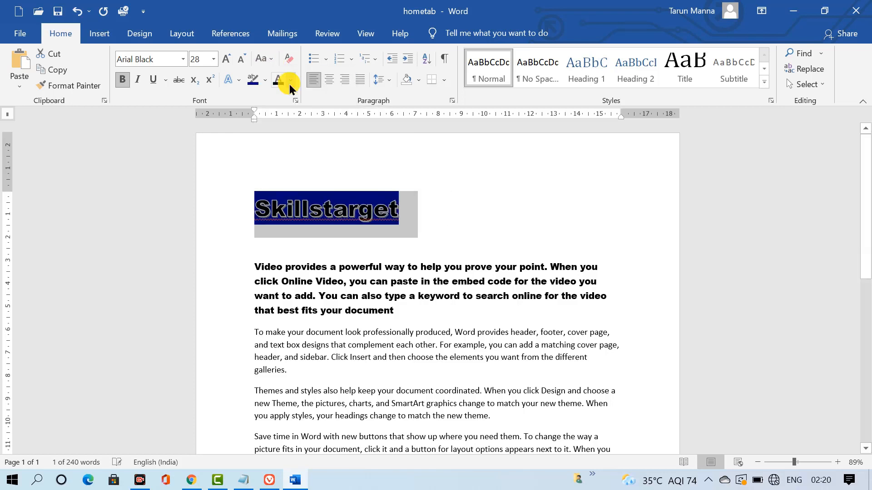
# Try font sizes 22 and 36 on the Skillstarget text, and set the size to 24
pyautogui.click(244, 62)
pyautogui.click(244, 63)
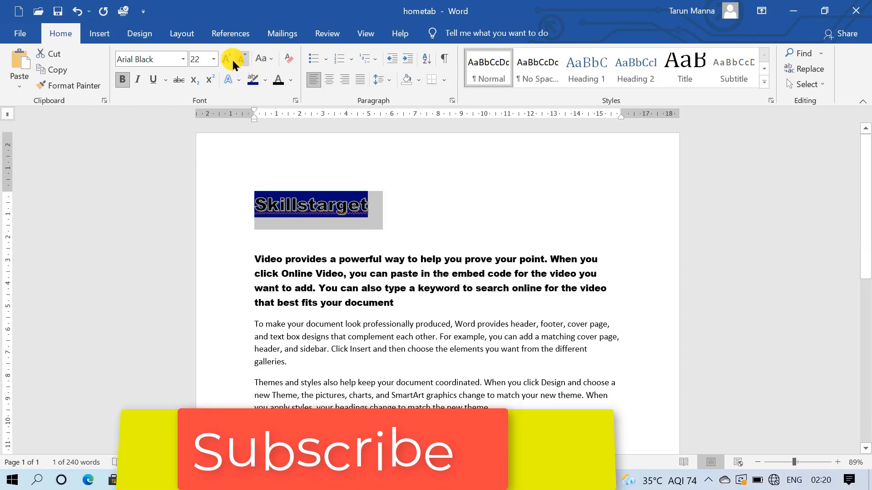
pyautogui.click(227, 59)
pyautogui.click(227, 59)
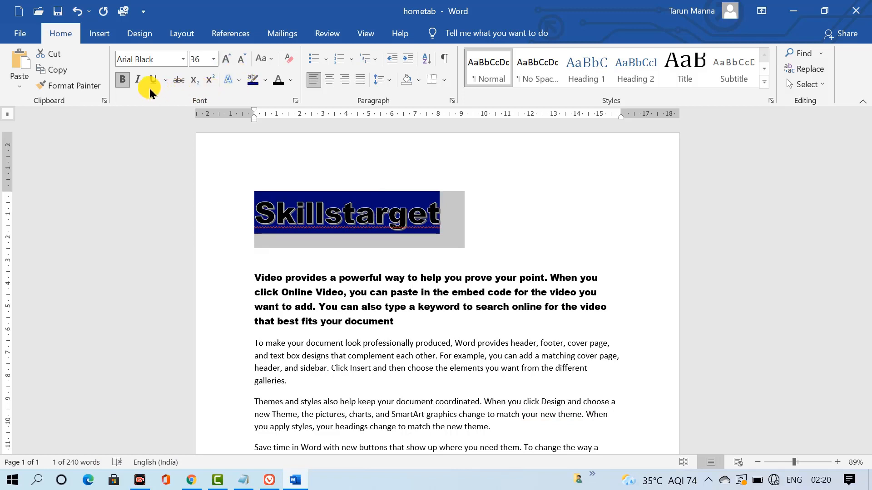
pyautogui.click(213, 59)
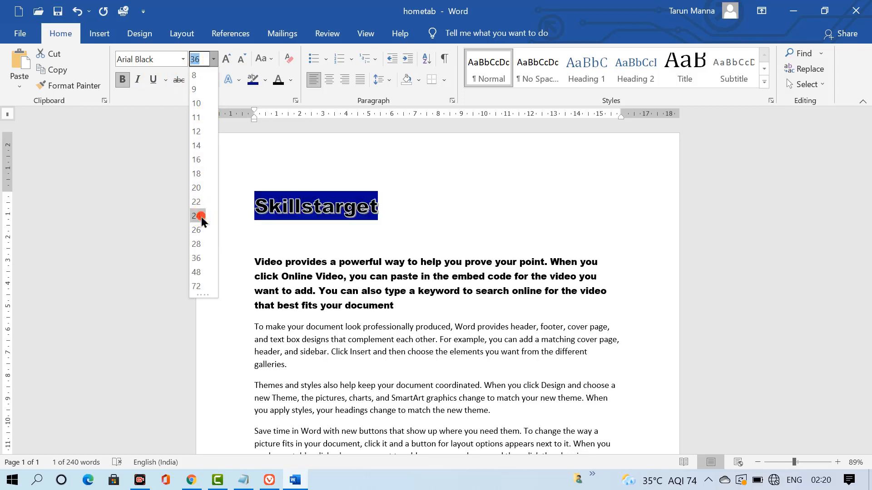
pyautogui.click(200, 216)
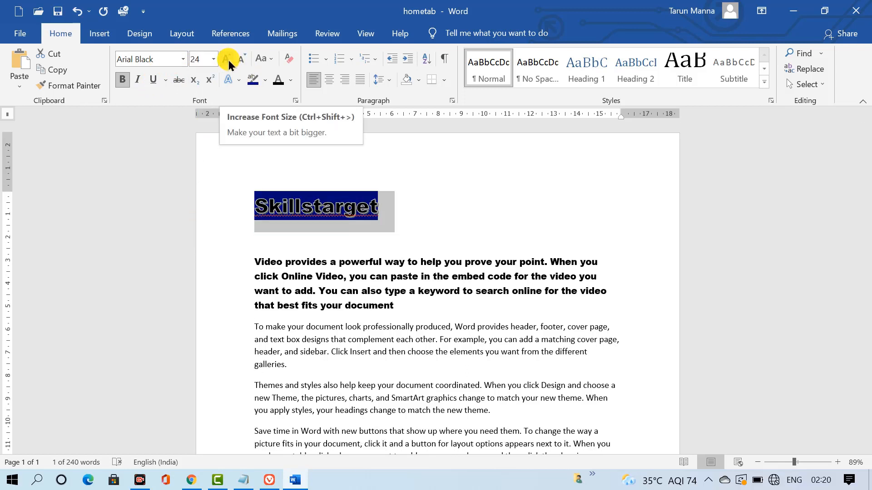
# Clear all formatting from the selected Skillstarget text and deselect it
pyautogui.click(270, 63)
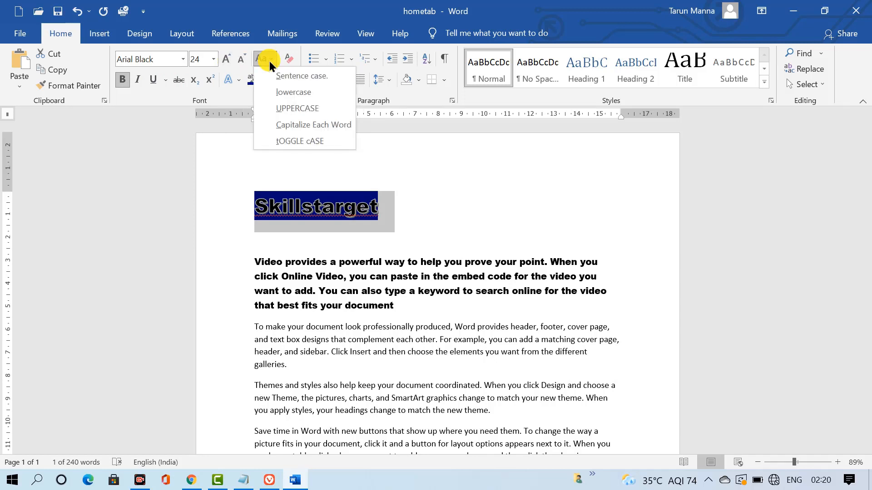
pyautogui.click(176, 164)
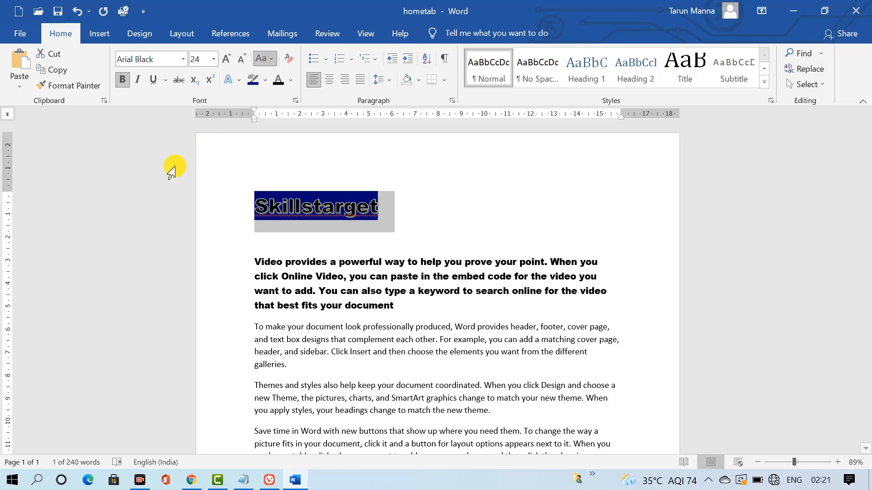
pyautogui.click(289, 64)
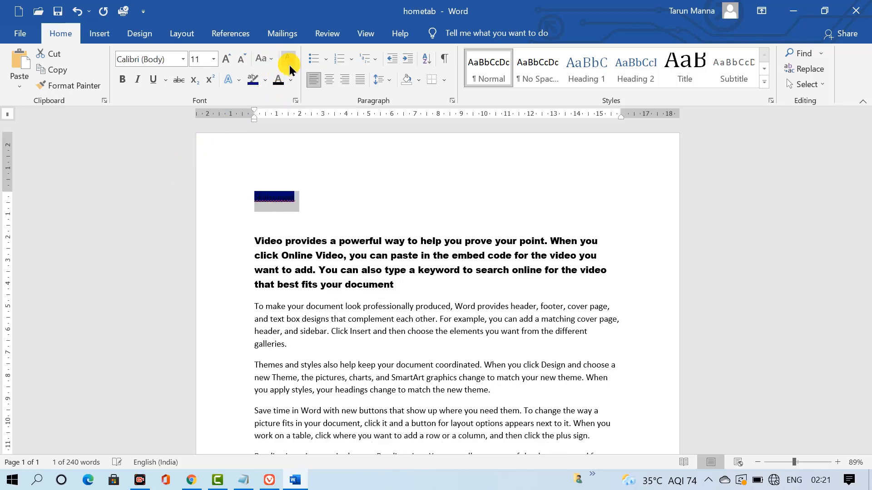
pyautogui.click(289, 65)
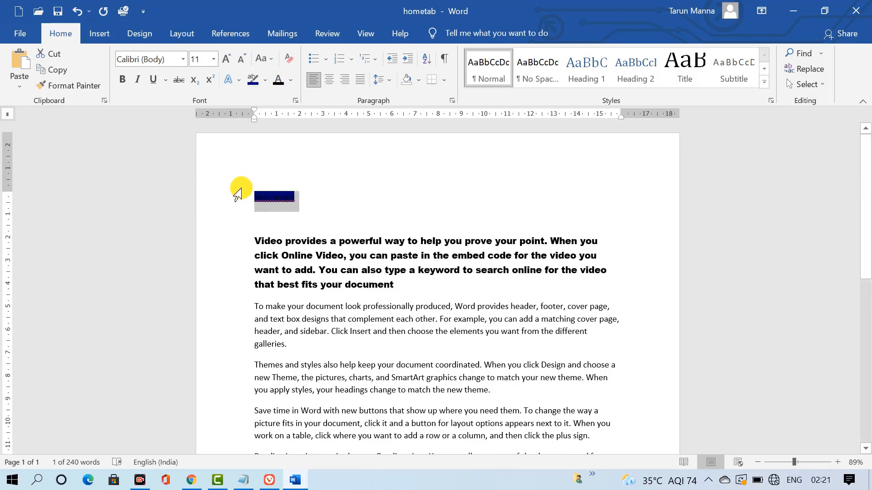
pyautogui.moveTo(339, 198)
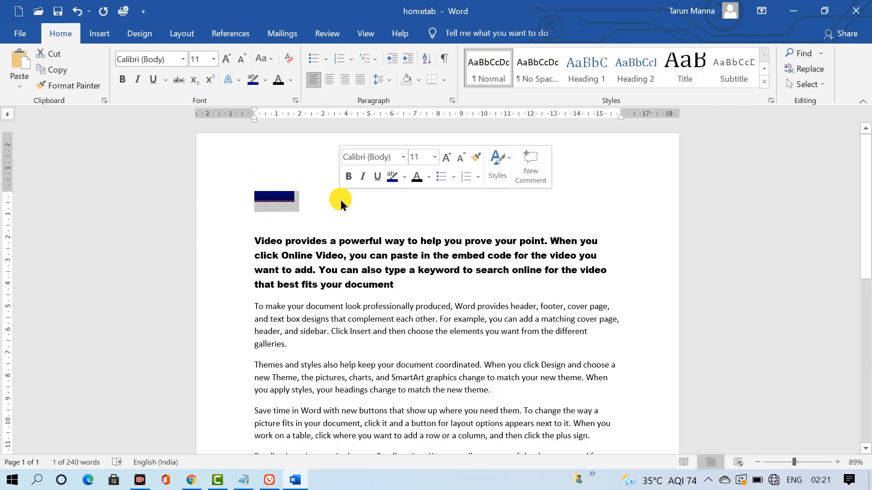
pyautogui.click(294, 196)
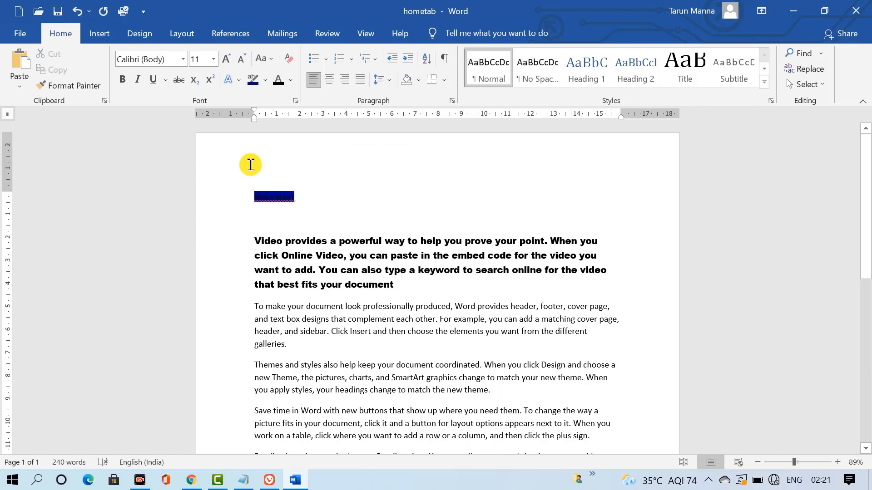
# Select the Skillstarget line and highlight it in yellow, and choose black as the font colour
pyautogui.moveTo(250, 165); pyautogui.dragTo(318, 227)
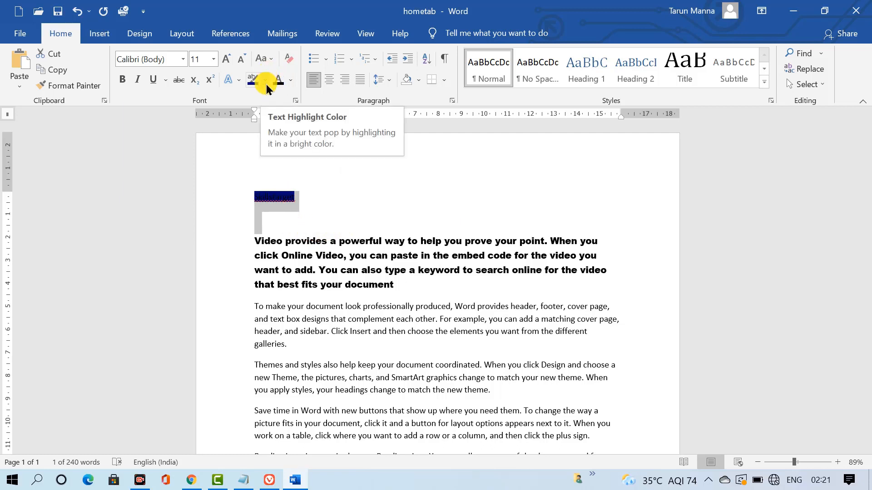
pyautogui.click(266, 81)
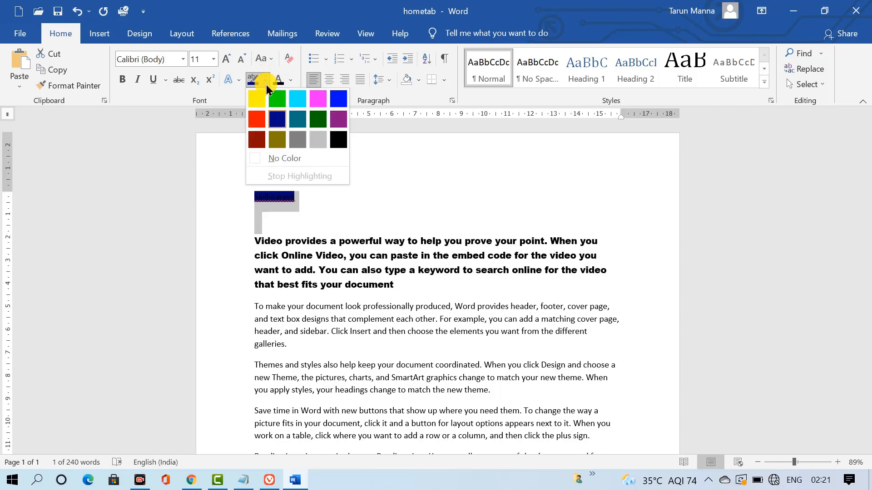
pyautogui.click(248, 104)
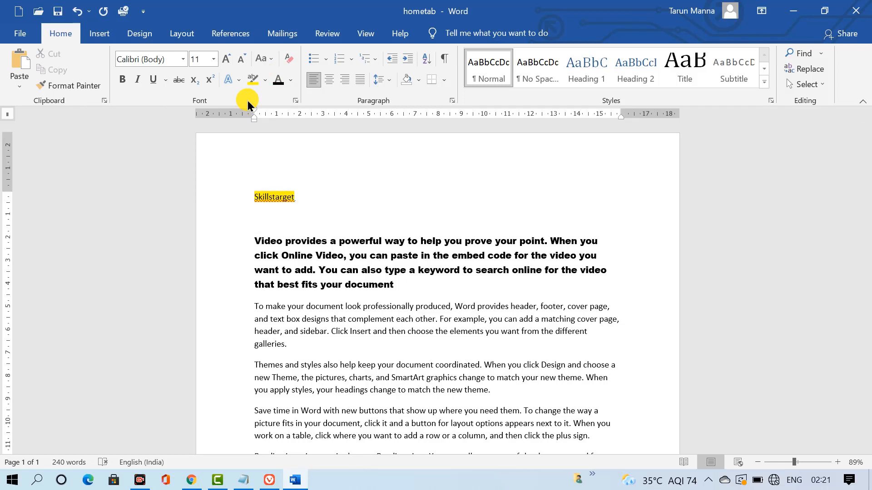
pyautogui.click(288, 81)
pyautogui.click(288, 128)
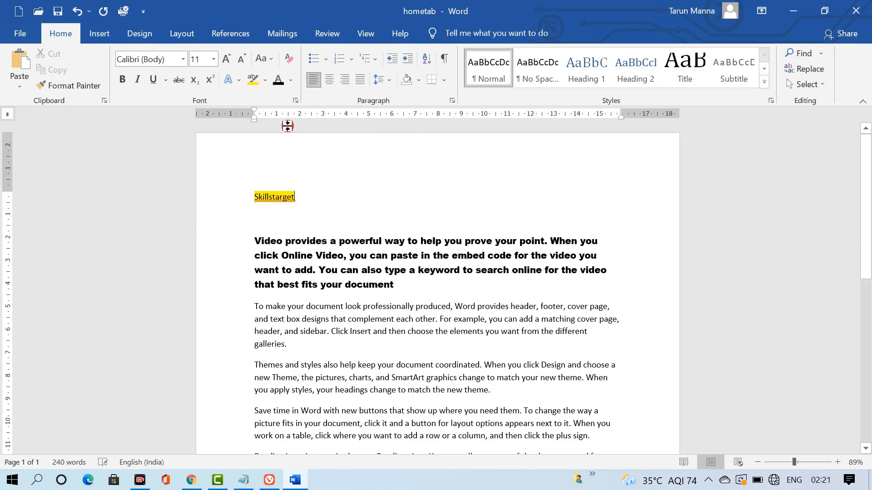
# Try to remove the yellow highlight from the Skillstarget text by clearing all formatting
pyautogui.click(289, 59)
pyautogui.click(288, 59)
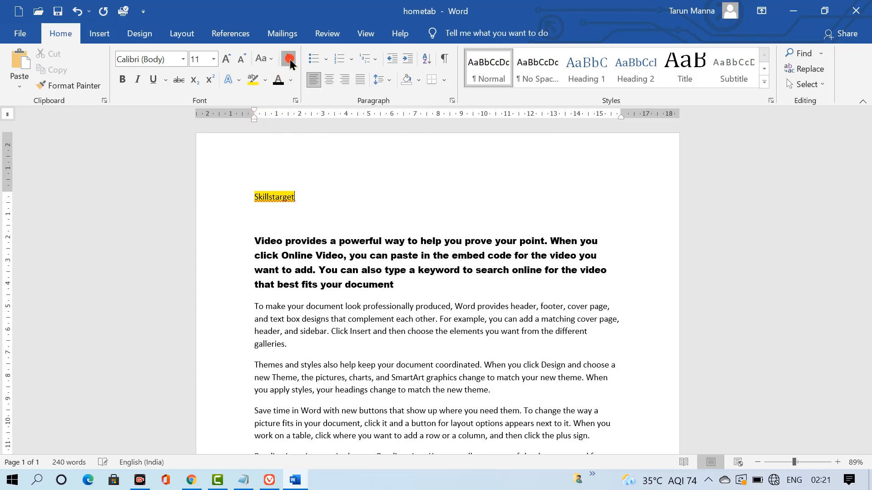
pyautogui.click(213, 201)
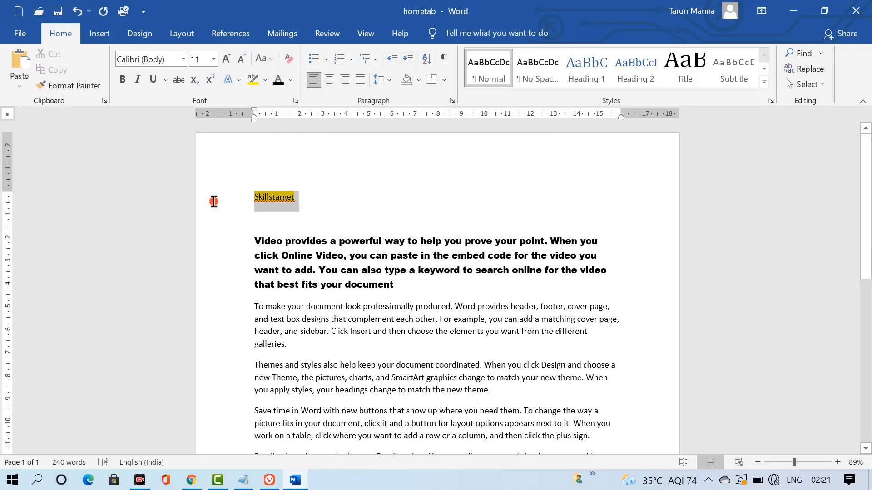
pyautogui.click(290, 62)
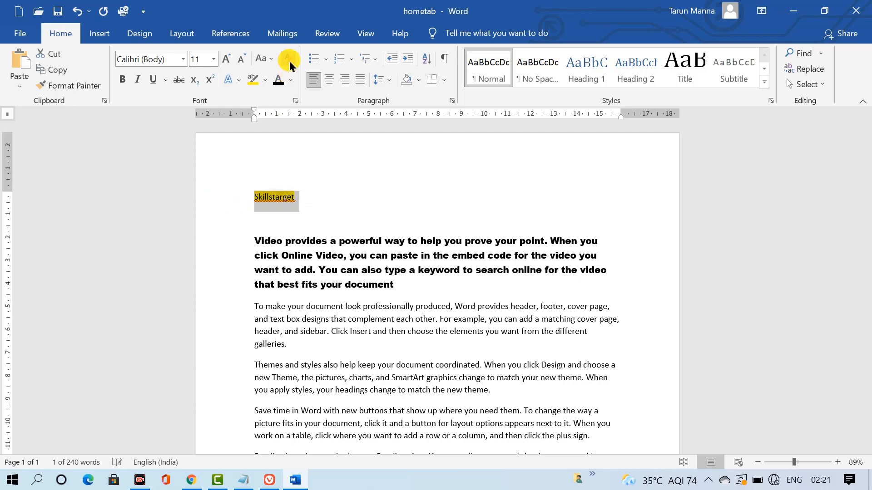
pyautogui.click(296, 198)
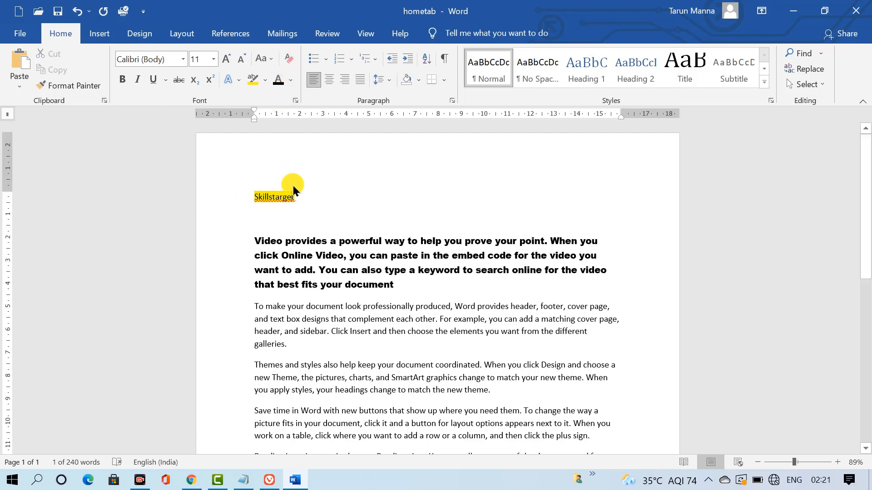
# Remove the yellow highlight from the Skillstarget line by setting its highlight to No Color, and deselect it
pyautogui.click(218, 197)
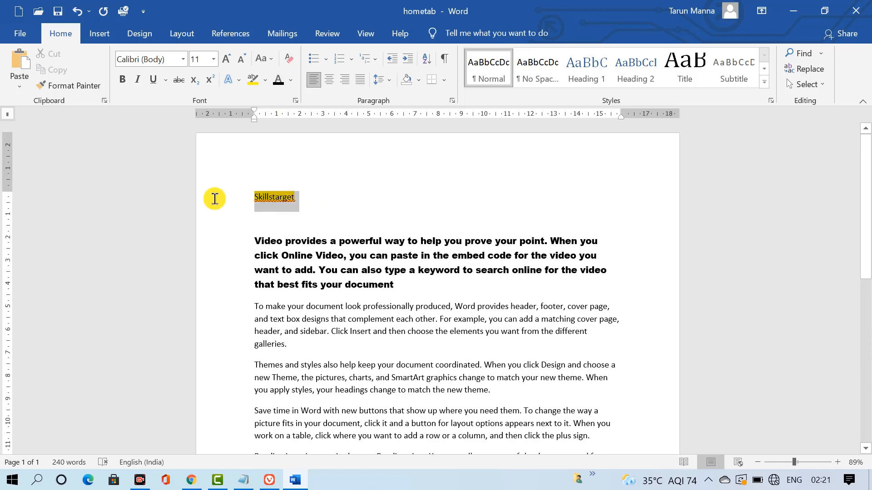
pyautogui.click(265, 80)
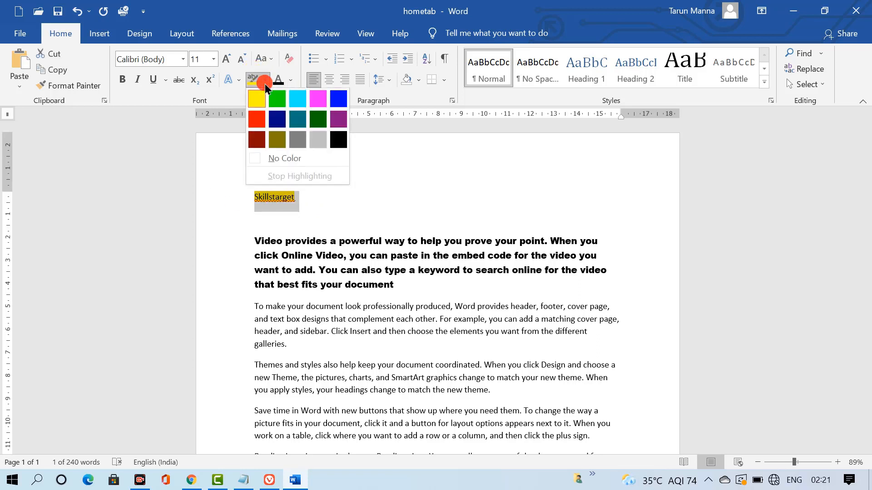
pyautogui.click(278, 157)
pyautogui.click(278, 153)
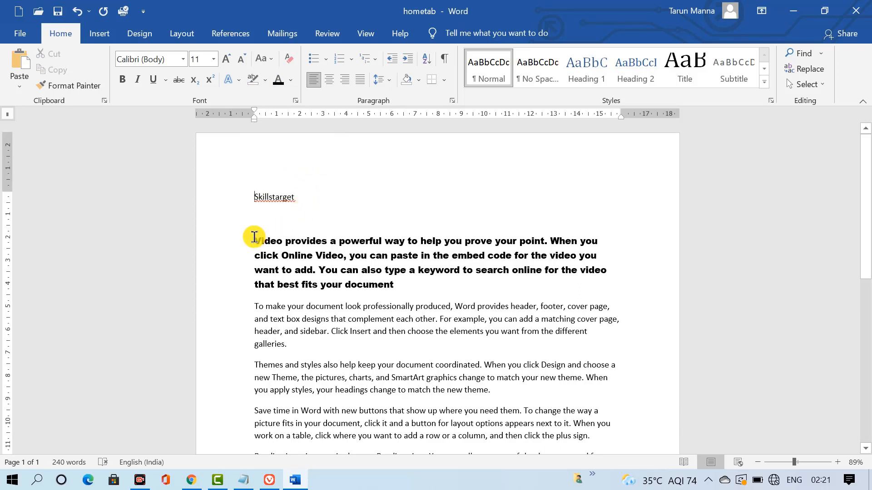
# Select the bold paragraph beginning "Video provides a powerful way" and clear all its formatting
pyautogui.moveTo(254, 237); pyautogui.dragTo(400, 287)
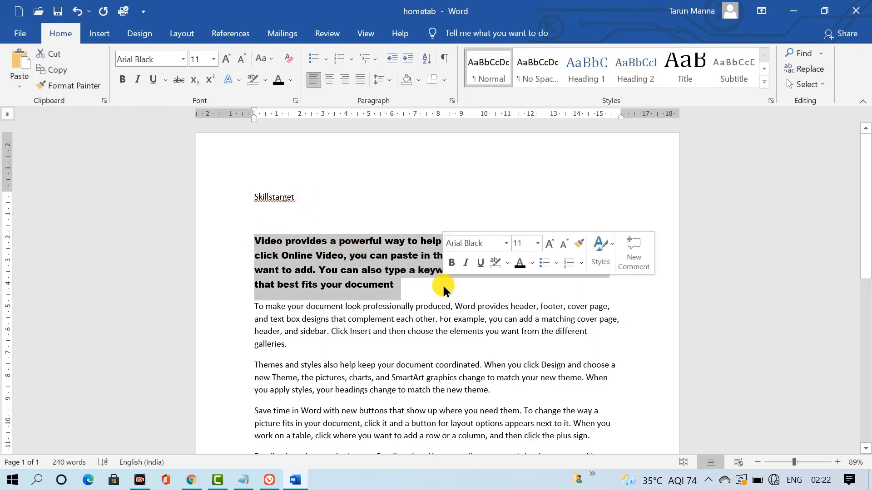
pyautogui.click(289, 59)
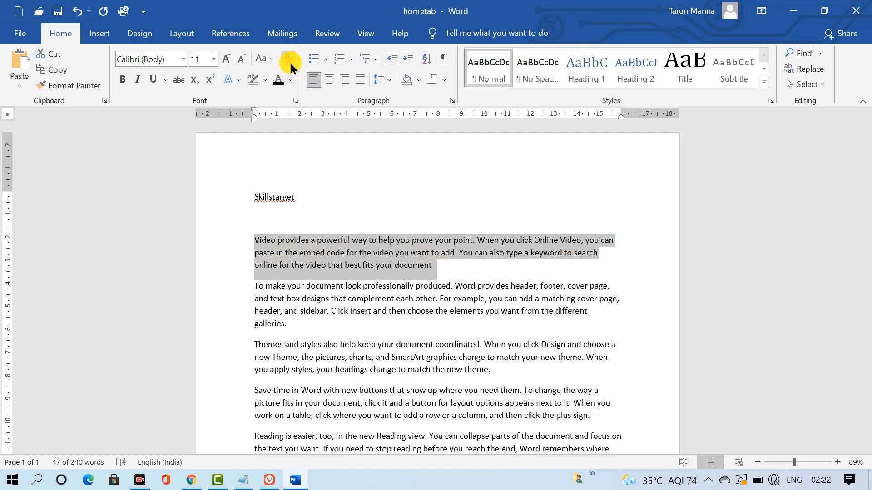
# Give the selected "Video provides" paragraph a check mark bullet, and replace it with the 1. 2. 3. numbering format
pyautogui.click(327, 62)
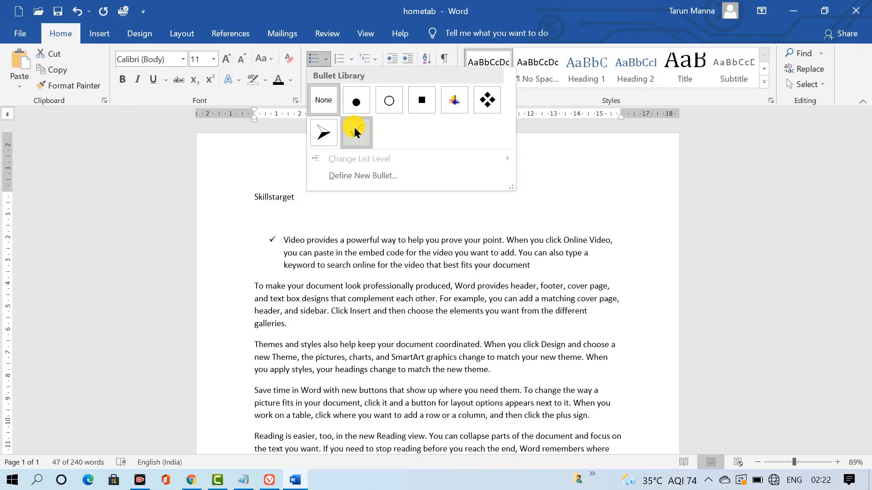
pyautogui.click(355, 129)
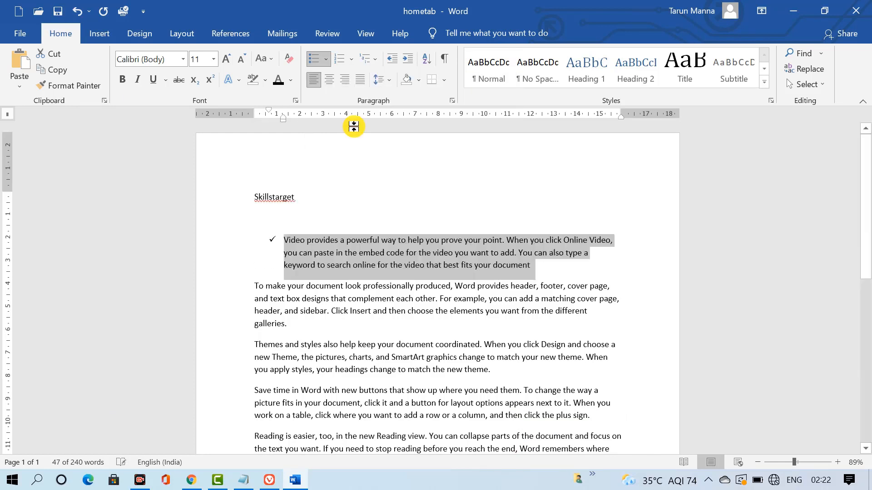
pyautogui.click(350, 58)
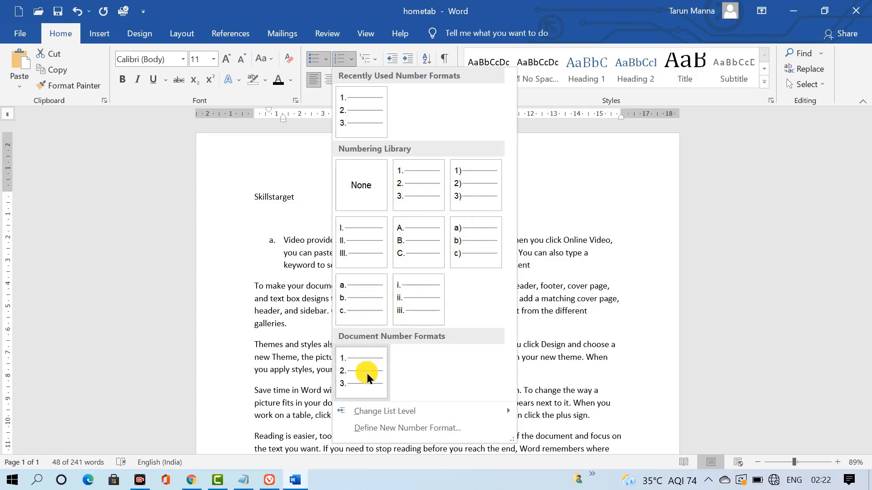
pyautogui.click(368, 125)
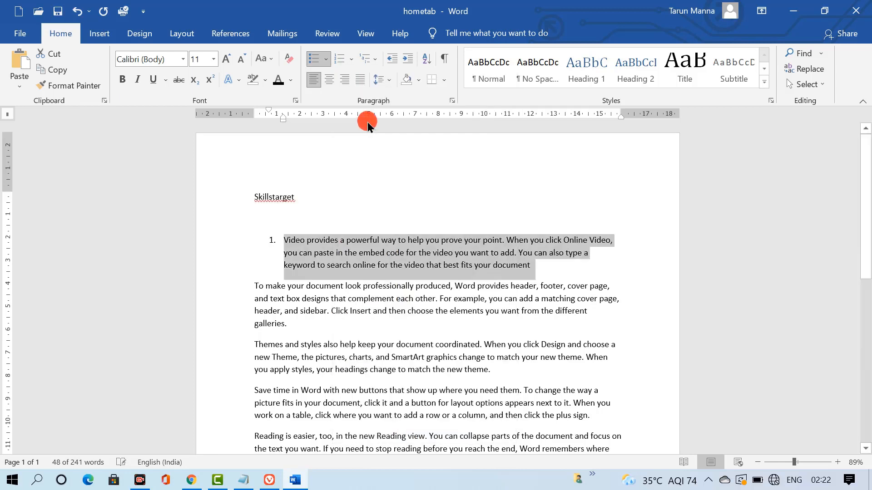
# Examine the multilevel list formats offered for the selected numbered paragraph without applying any of them
pyautogui.click(376, 67)
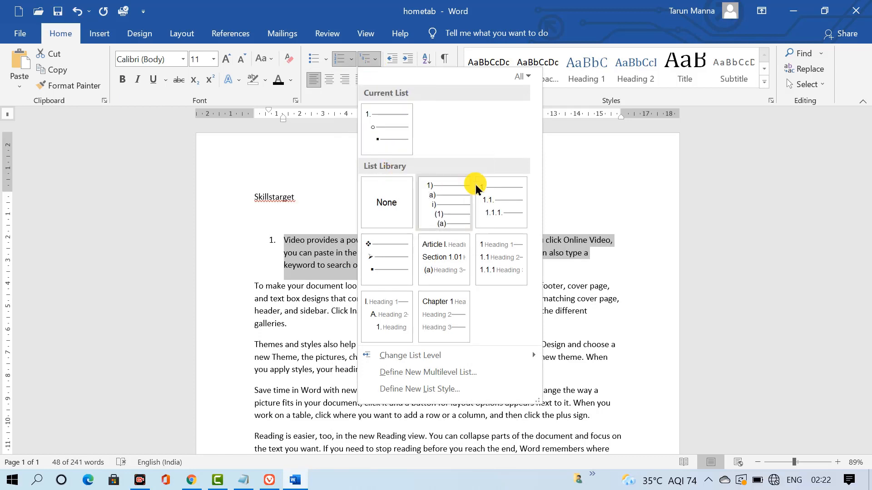
pyautogui.click(285, 168)
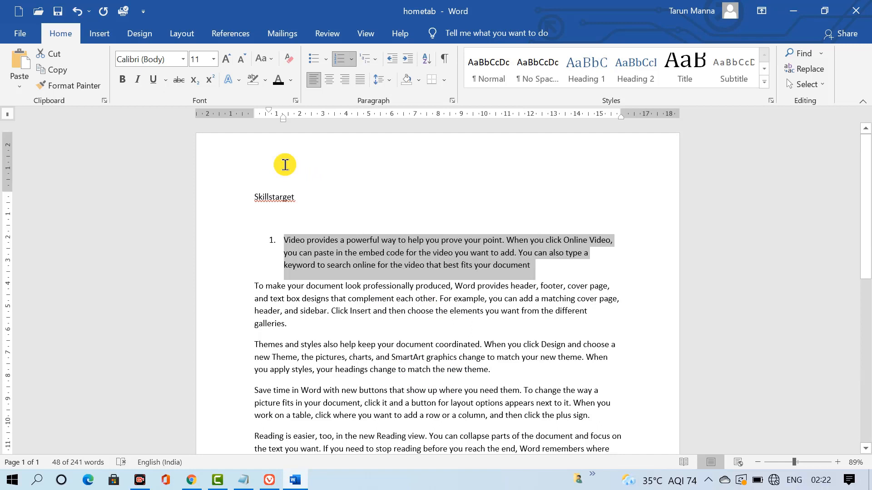
pyautogui.click(377, 60)
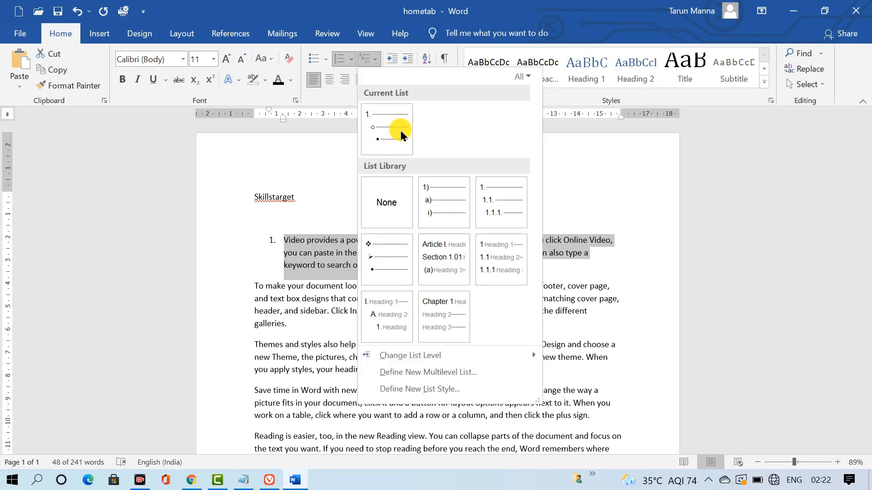
pyautogui.moveTo(430, 240)
pyautogui.moveTo(501, 268)
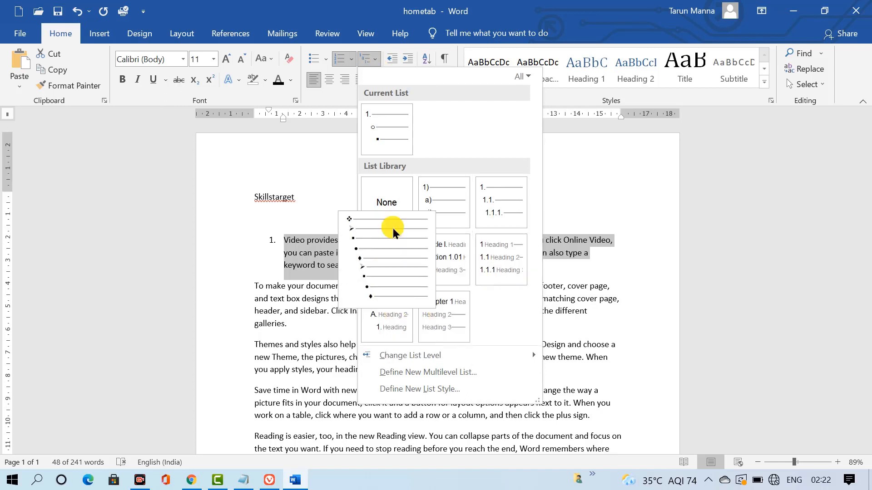
pyautogui.moveTo(443, 266)
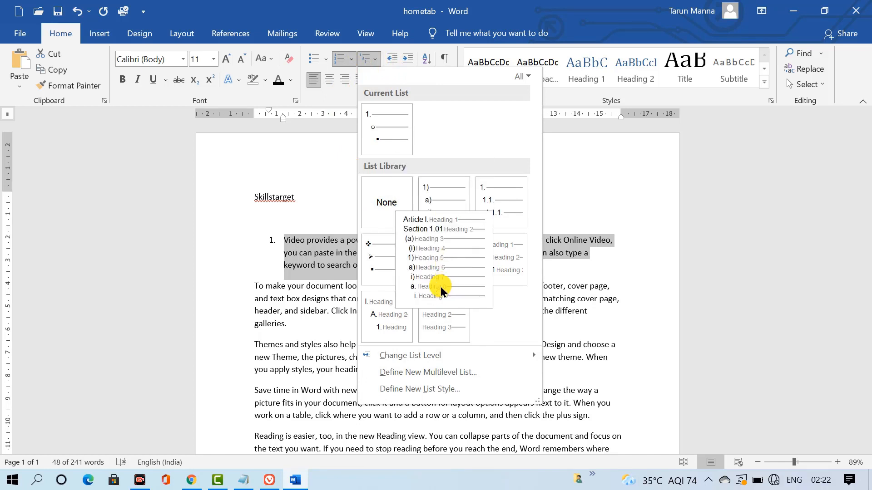
pyautogui.moveTo(393, 318)
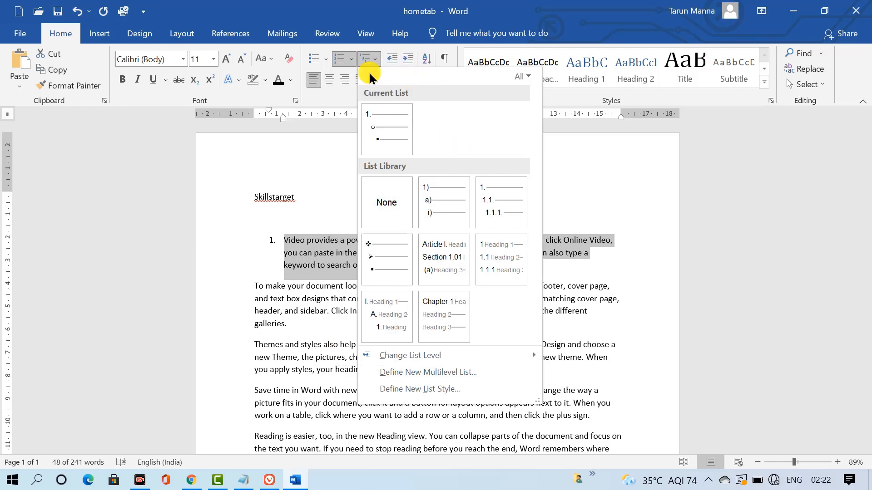
pyautogui.click(278, 161)
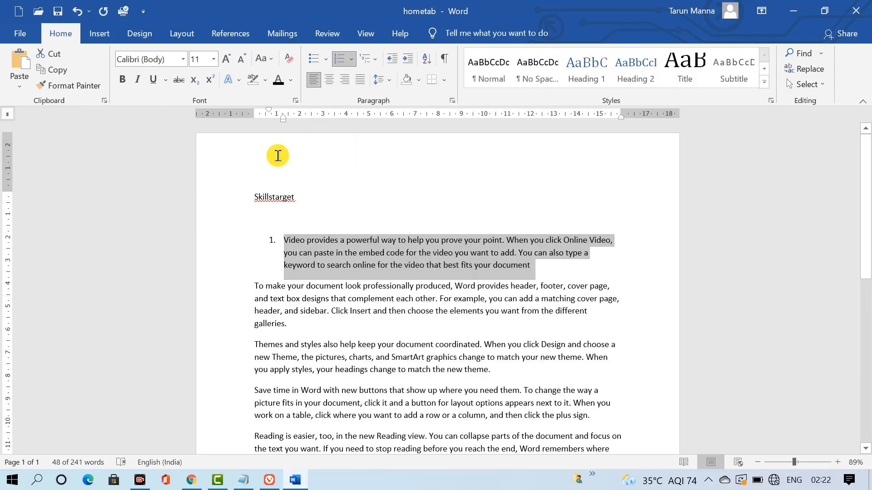
# Decrease the numbered paragraph's indent once, and increase it repeatedly until it moves past the page's right margin
pyautogui.click(389, 63)
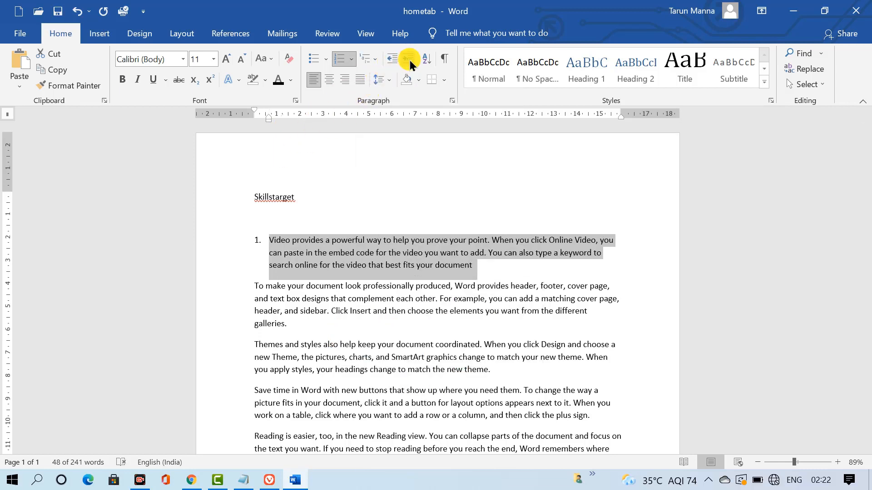
pyautogui.click(408, 59)
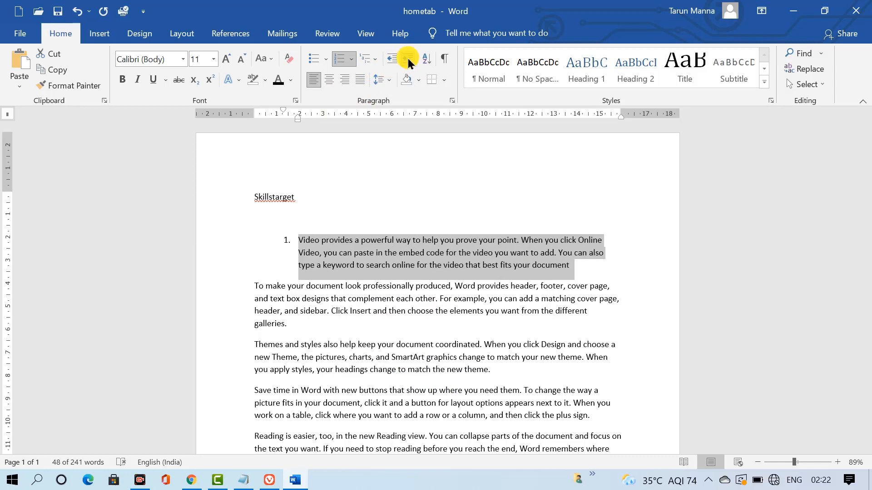
pyautogui.click(408, 59)
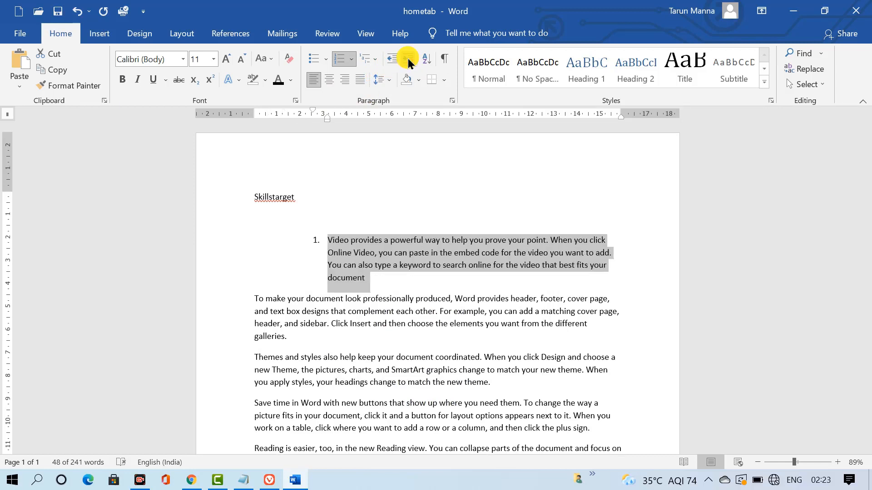
pyautogui.click(408, 61)
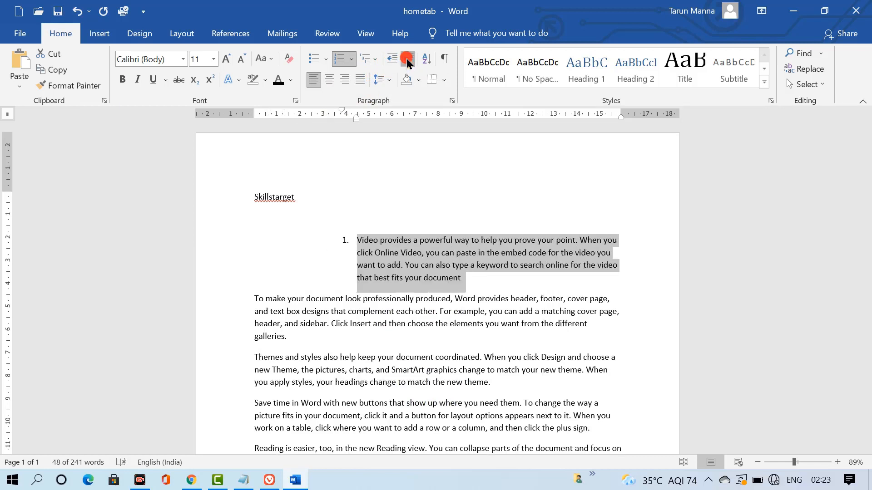
pyautogui.click(408, 60)
pyautogui.click(408, 62)
pyautogui.click(408, 62)
pyautogui.click(408, 62)
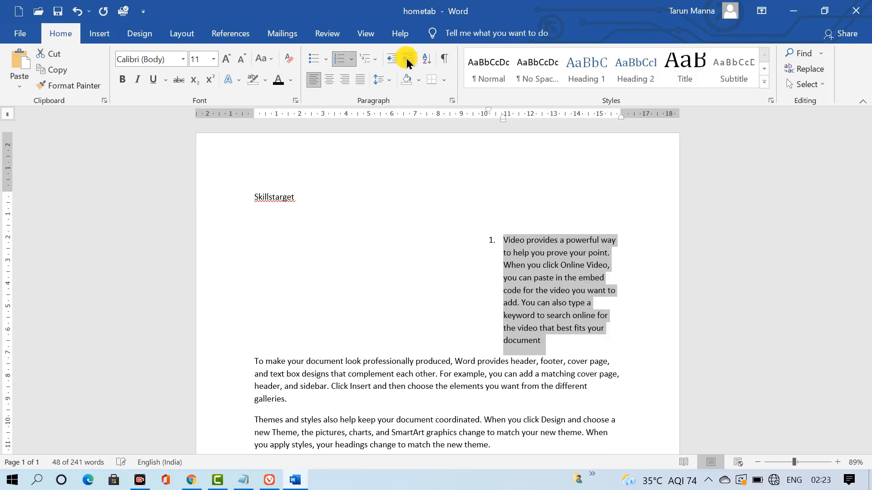
pyautogui.click(408, 61)
pyautogui.click(408, 61)
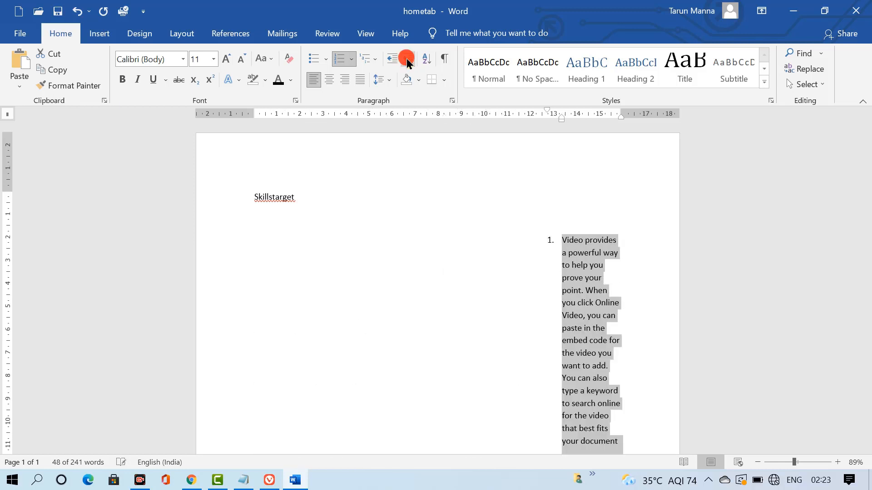
pyautogui.click(407, 61)
pyautogui.click(404, 62)
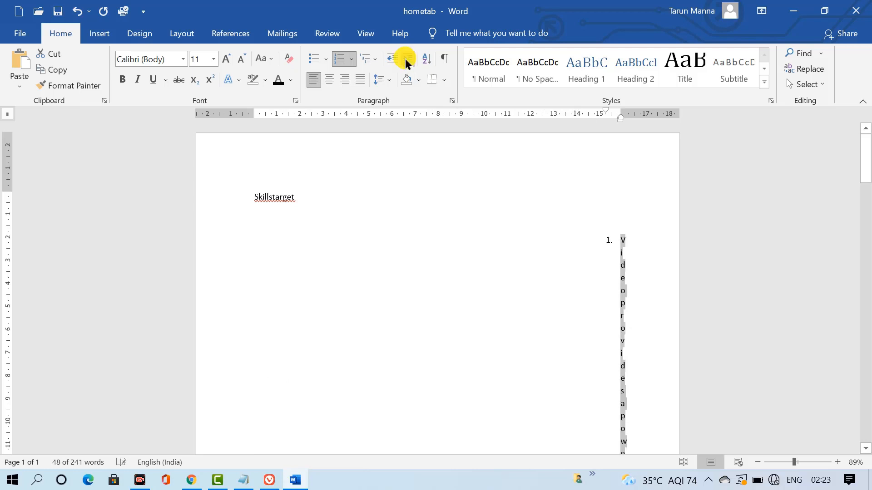
pyautogui.click(407, 62)
pyautogui.click(406, 62)
pyautogui.click(406, 62)
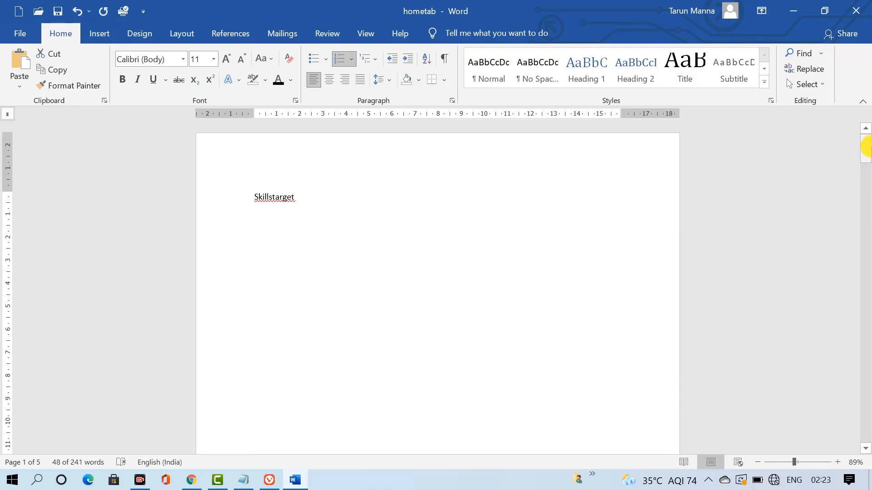
# Decrease the numbered paragraph's indent repeatedly until its number is back at the left margin
pyautogui.moveTo(865, 148); pyautogui.dragTo(865, 117)
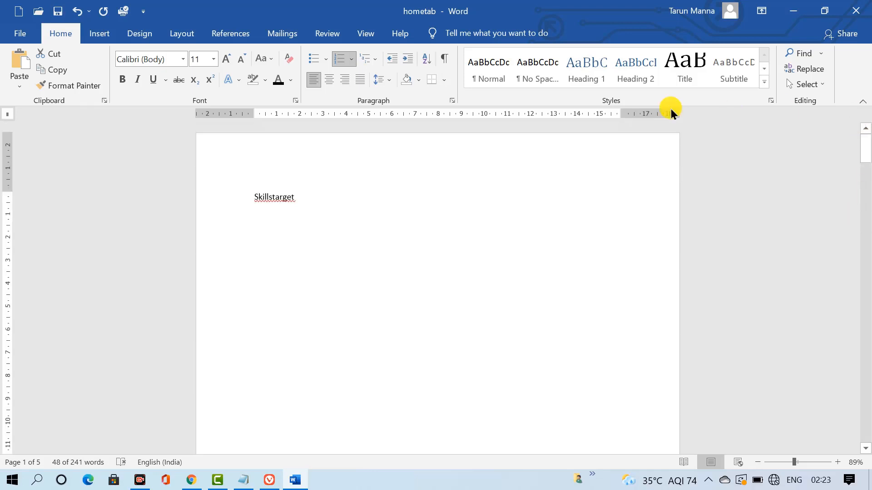
pyautogui.click(393, 61)
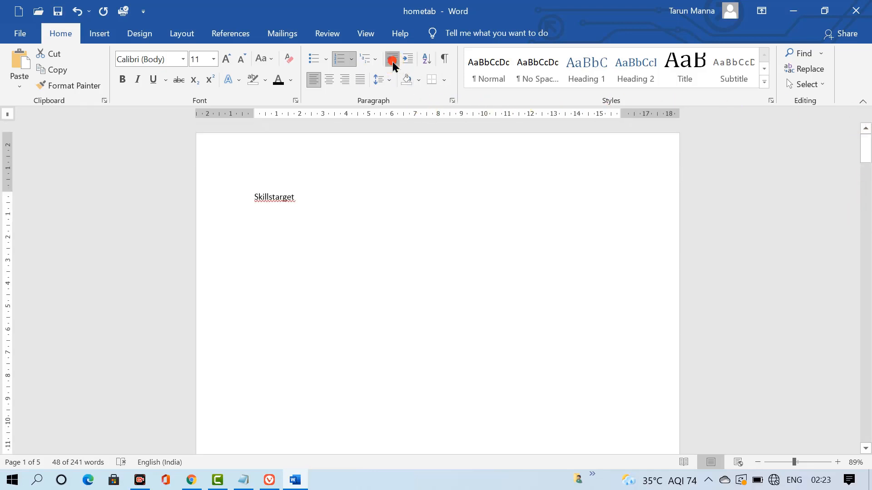
pyautogui.click(393, 61)
pyautogui.click(392, 62)
pyautogui.click(393, 61)
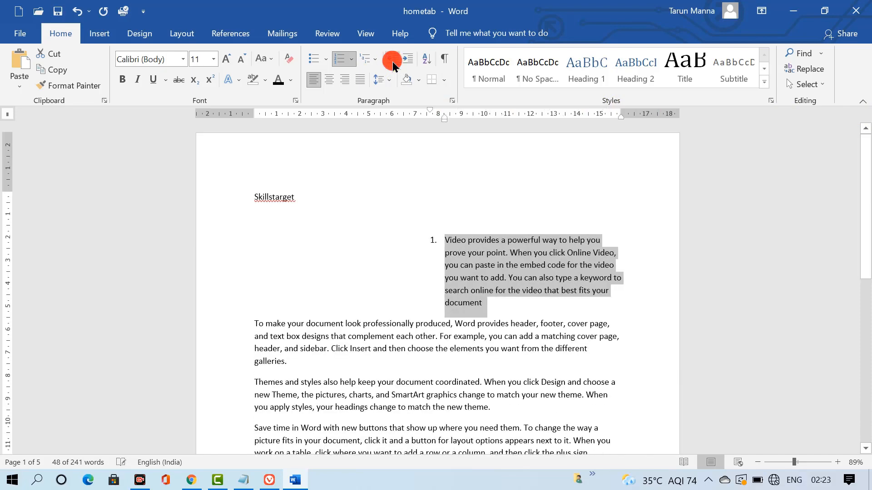
pyautogui.click(392, 61)
pyautogui.click(392, 61)
pyautogui.click(392, 61)
pyautogui.click(392, 61)
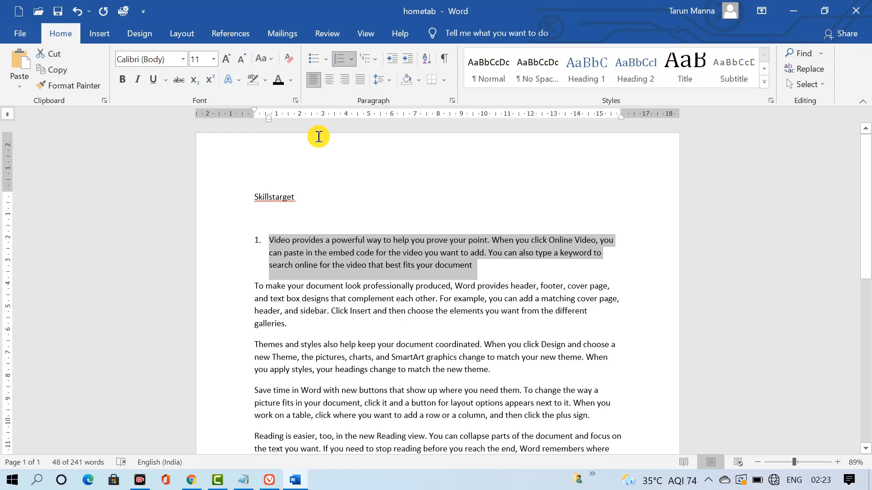
# Sort the selected numbered paragraph by Paragraphs, with type Text, in ascending order
pyautogui.click(425, 59)
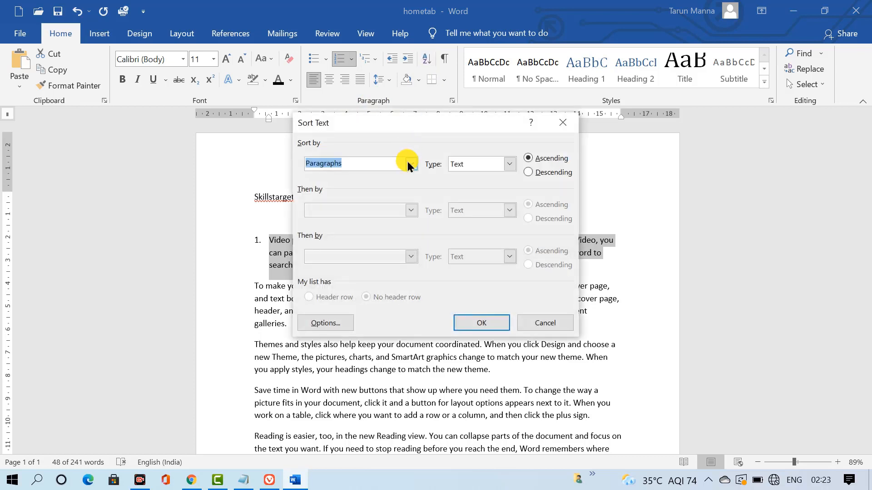
pyautogui.click(409, 165)
pyautogui.click(410, 165)
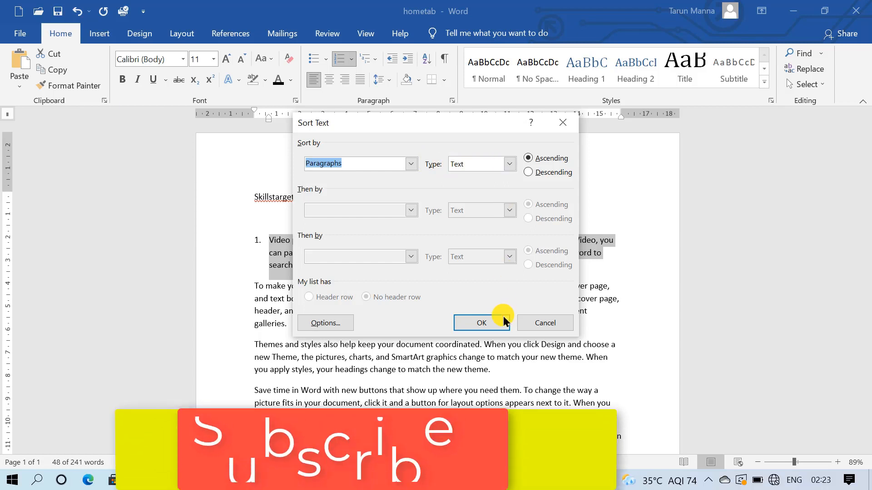
pyautogui.click(480, 323)
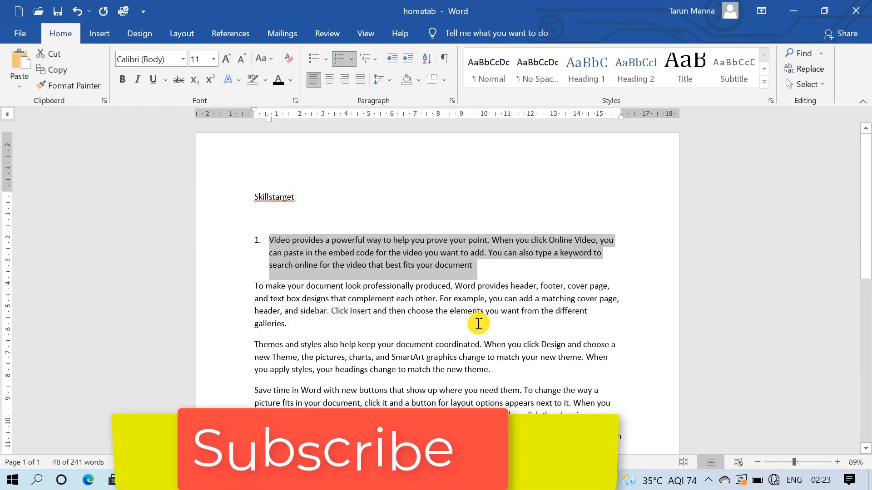
# Sort the selected text by Paragraphs in descending order, and reopen the sort settings and cancel them
pyautogui.click(425, 63)
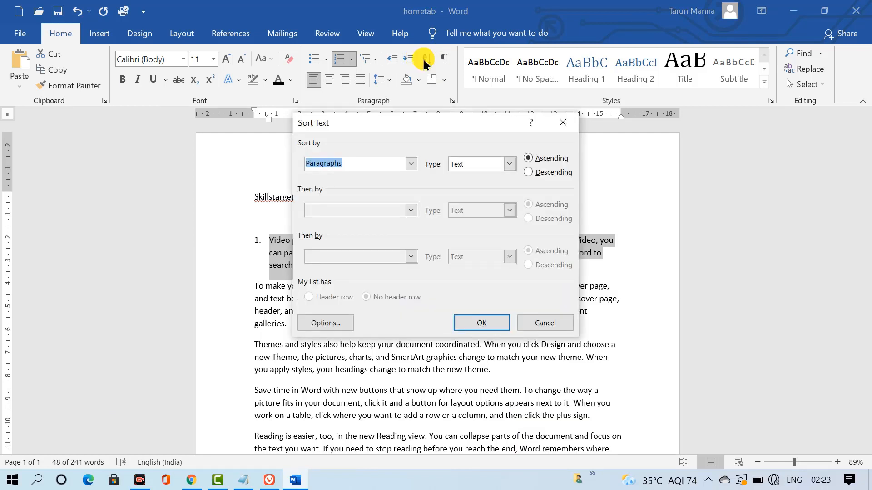
pyautogui.click(527, 175)
pyautogui.click(476, 323)
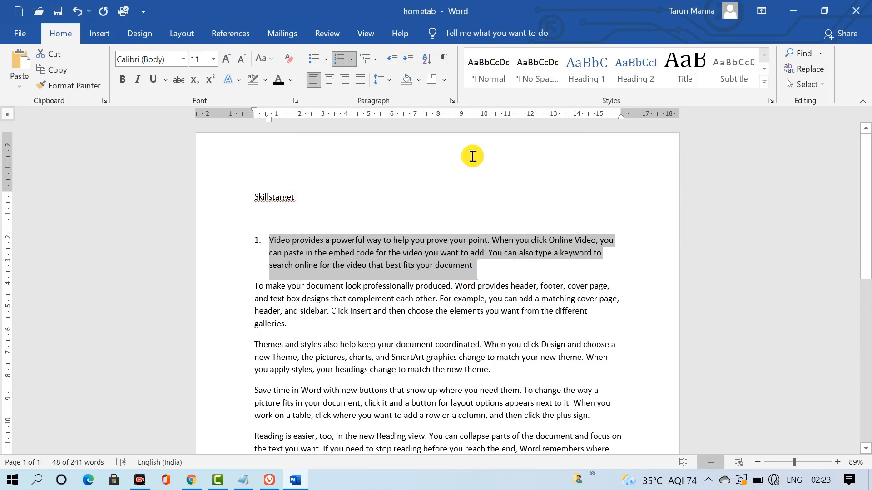
pyautogui.click(432, 66)
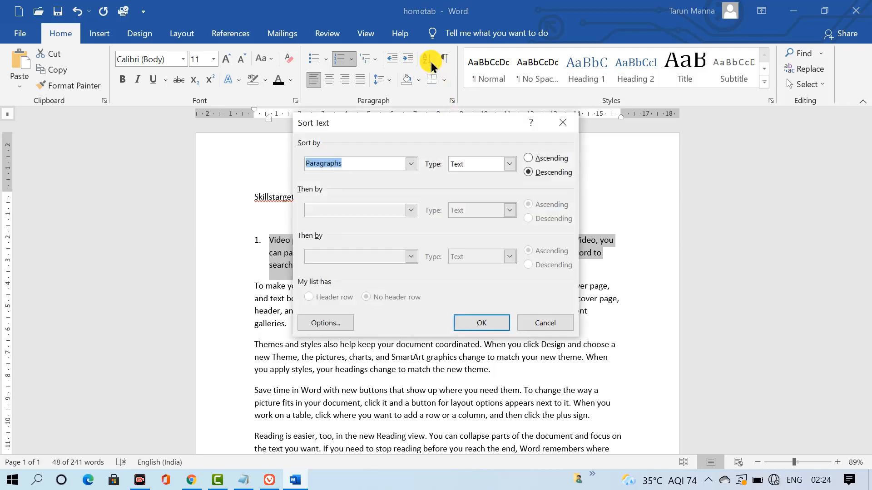
pyautogui.click(526, 322)
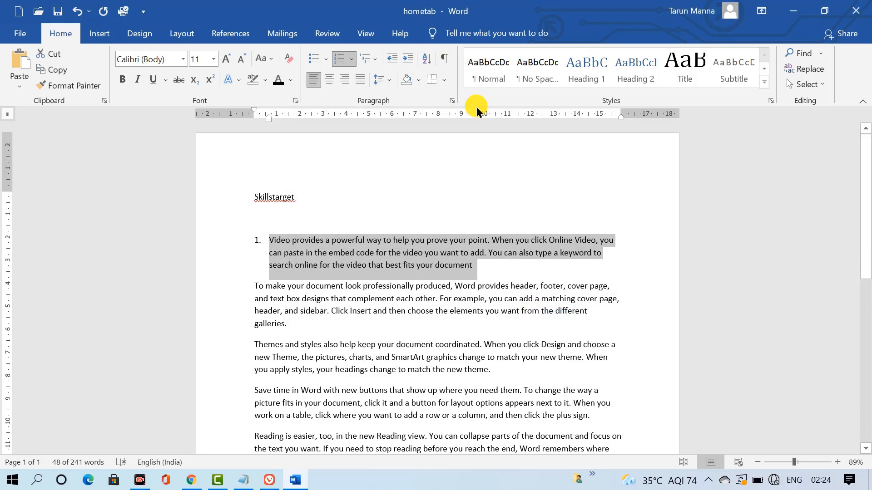
# Show the document's paragraph marks, place the cursor in the empty paragraph under the heading, and undo the last change
pyautogui.click(447, 60)
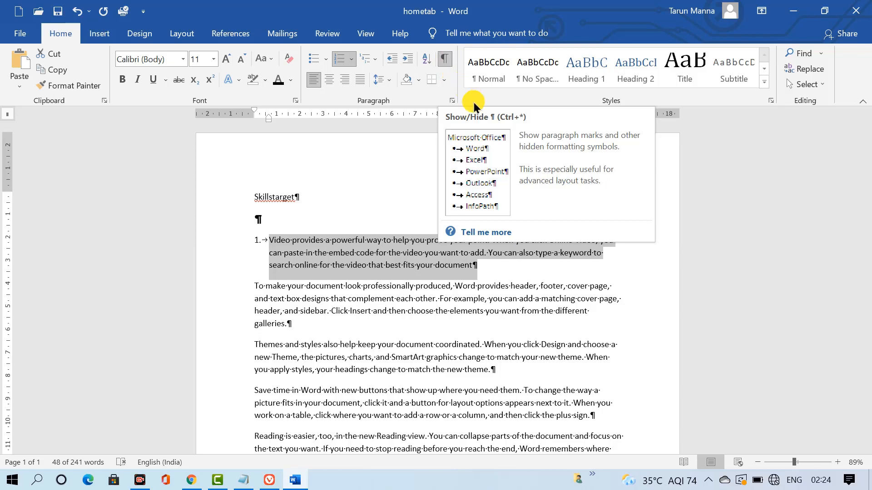
pyautogui.click(259, 213)
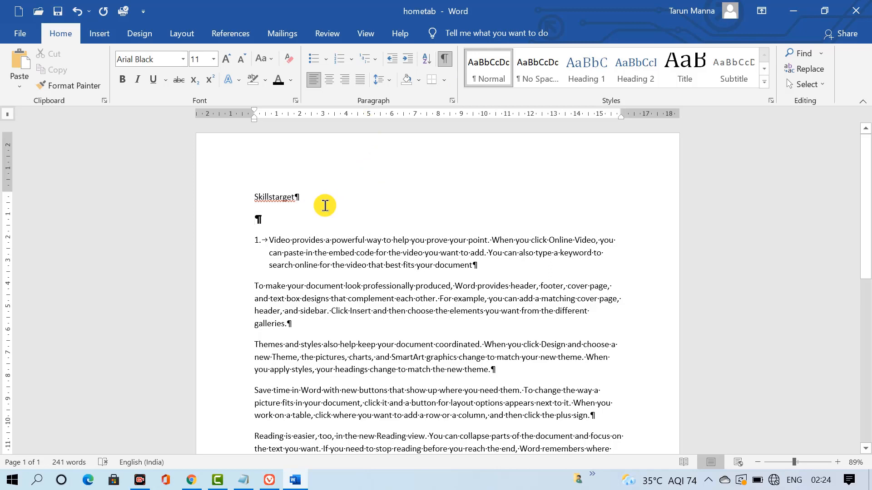
pyautogui.hotkey('ctrl', 'z')
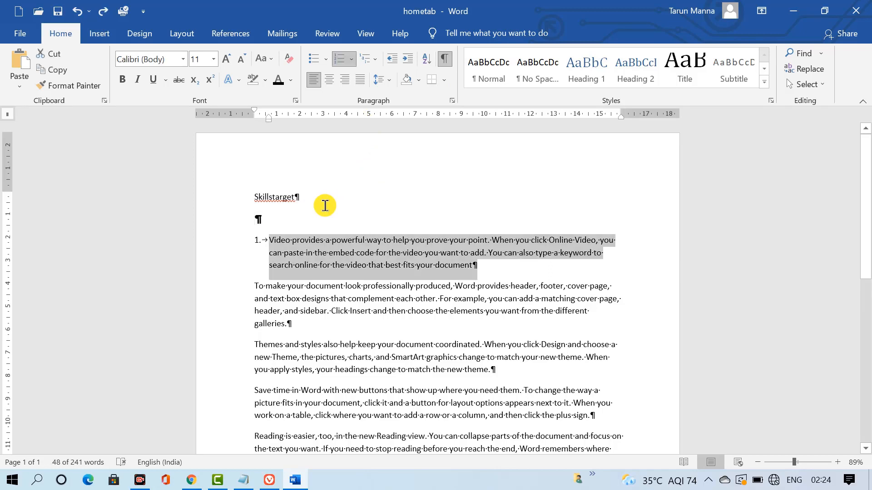
# Increase the indent of the selected numbered paragraph seven times
pyautogui.hotkey('ctrl', 'm')
pyautogui.hotkey('ctrl', 'm')
pyautogui.hotkey('ctrl', 'm')
pyautogui.hotkey('ctrl', 'm')
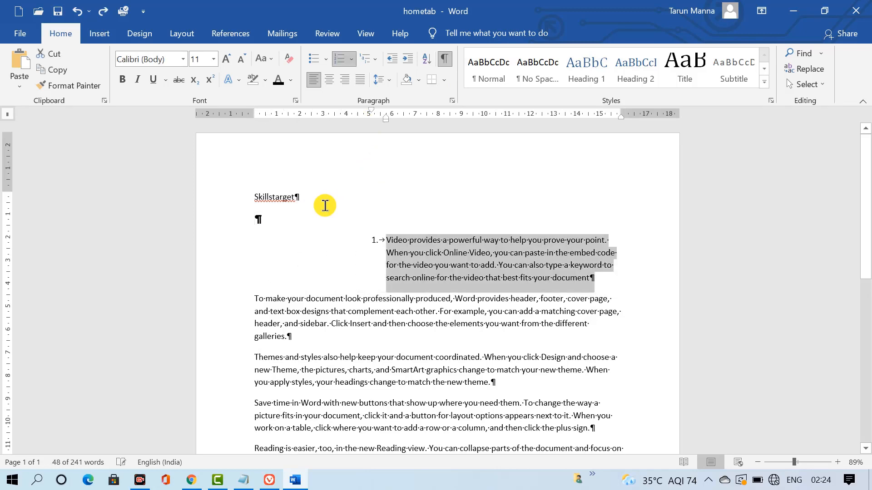
pyautogui.hotkey('ctrl', 'm')
pyautogui.hotkey('ctrl', 'm')
pyautogui.hotkey('ctrl', 'm')
# Justify the selected paragraphs after trying right alignment, and set their line spacing to 1.0
pyautogui.click(345, 81)
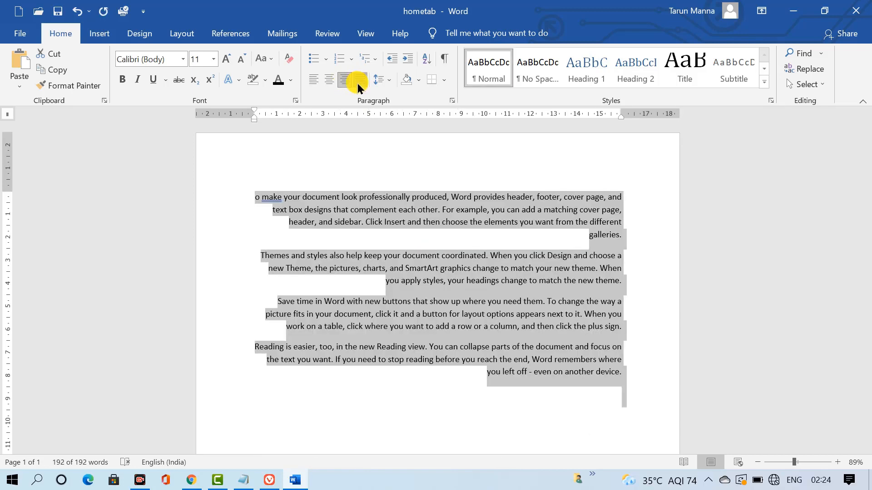
pyautogui.click(359, 81)
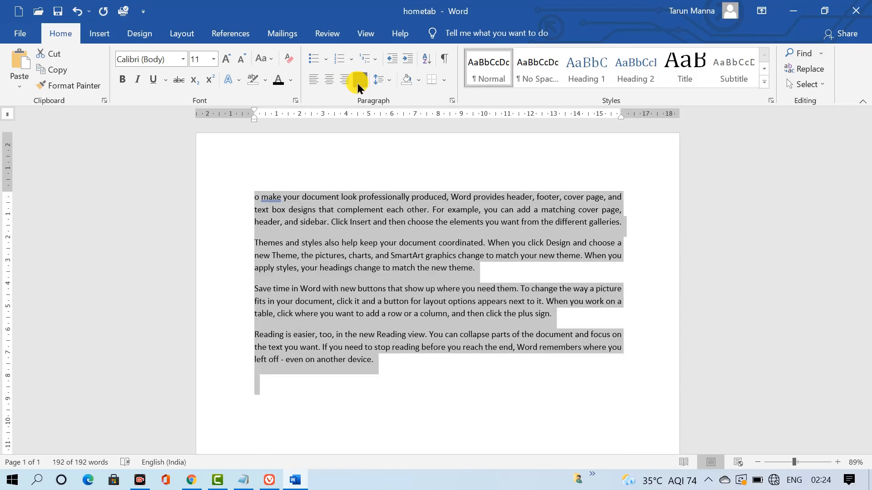
pyautogui.click(393, 85)
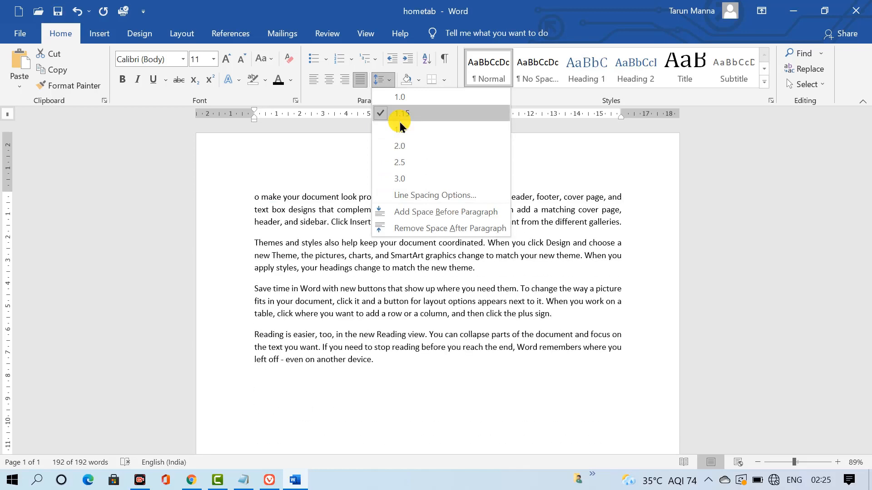
pyautogui.click(399, 98)
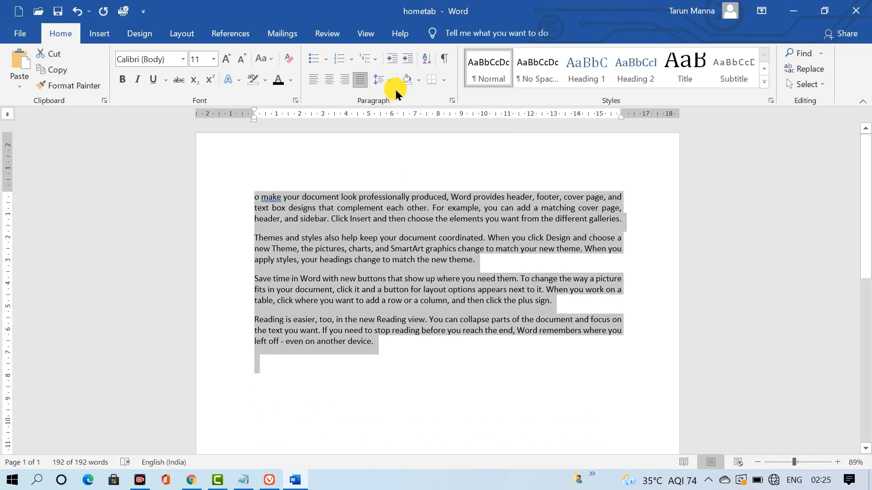
pyautogui.click(389, 80)
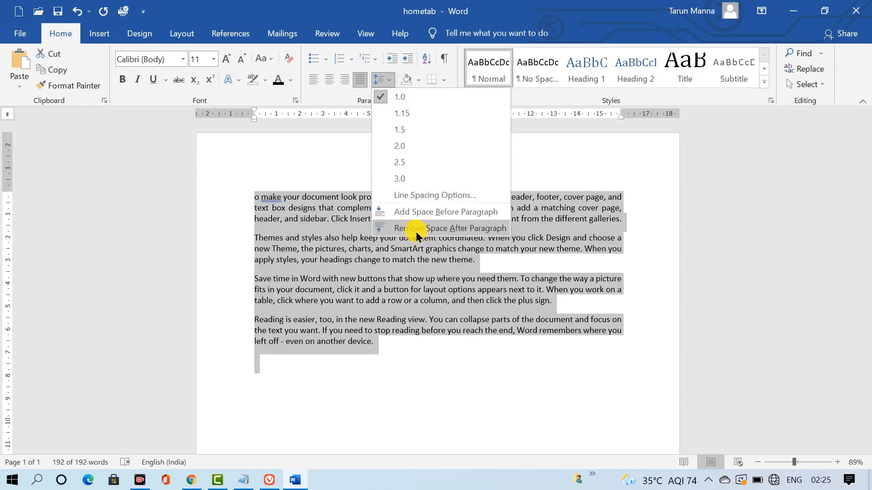
pyautogui.click(304, 161)
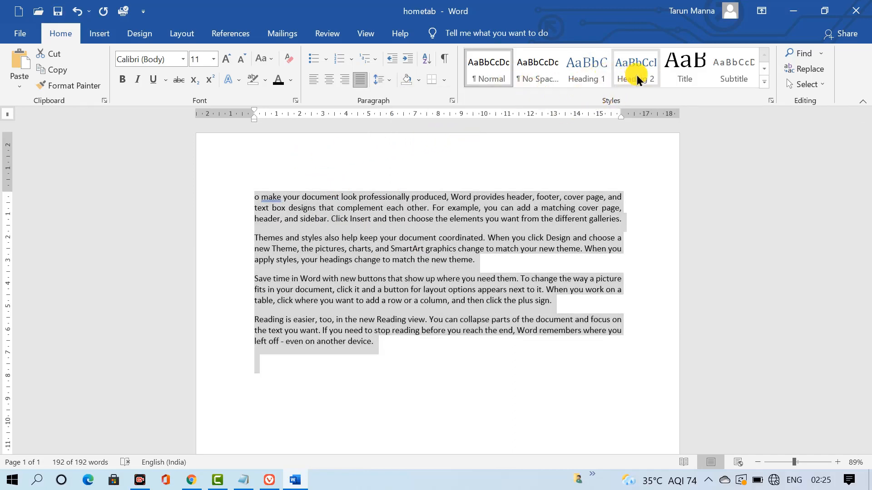
# Apply the Heading 2 style to the selected text, and replace it with the List Paragraph style
pyautogui.click(635, 75)
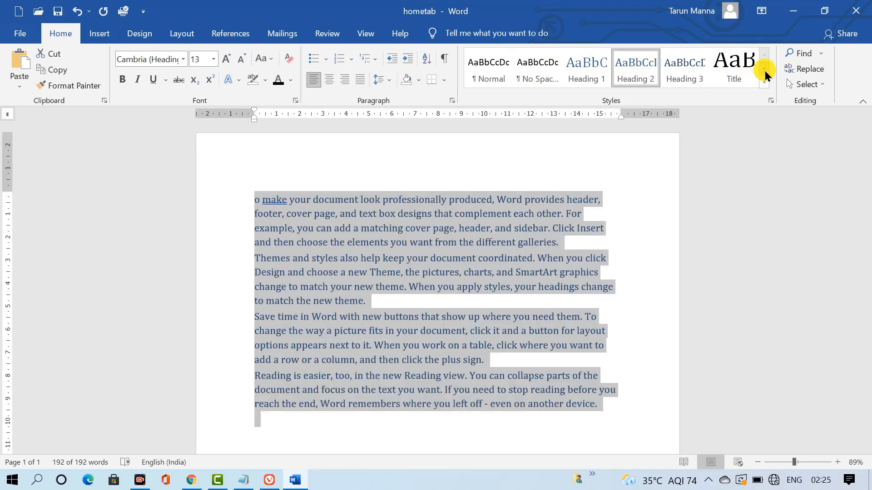
pyautogui.click(764, 75)
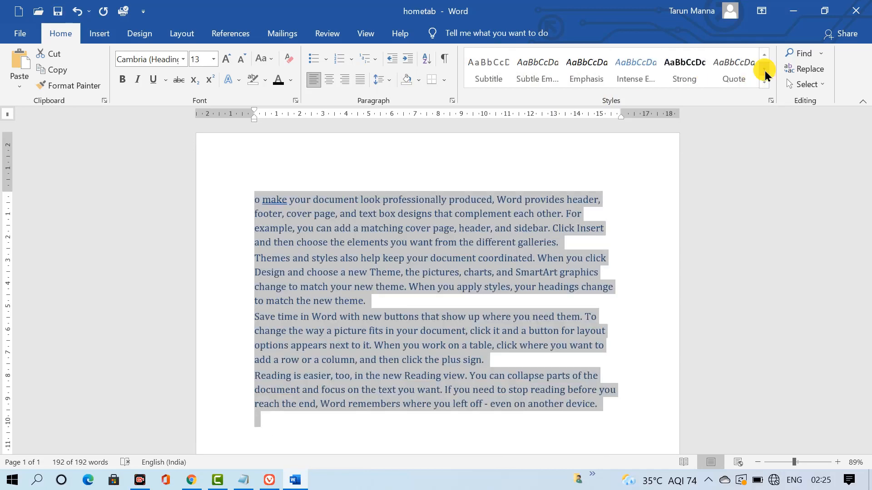
pyautogui.click(765, 71)
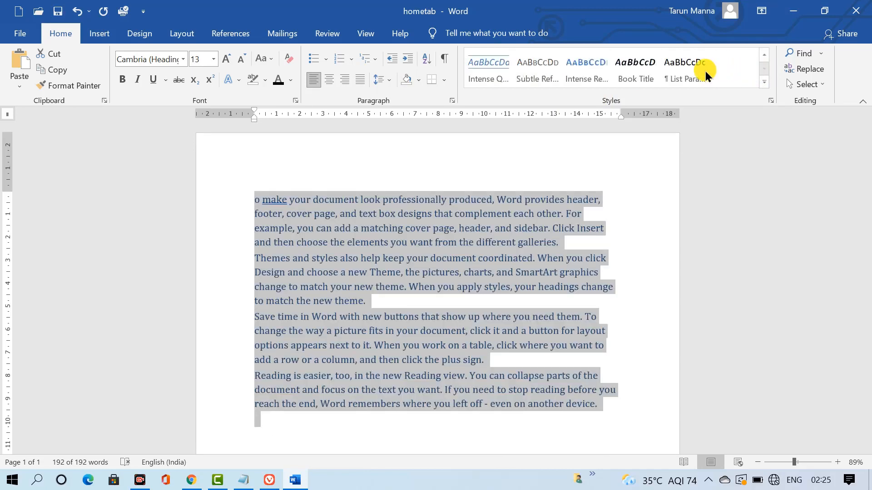
pyautogui.click(671, 73)
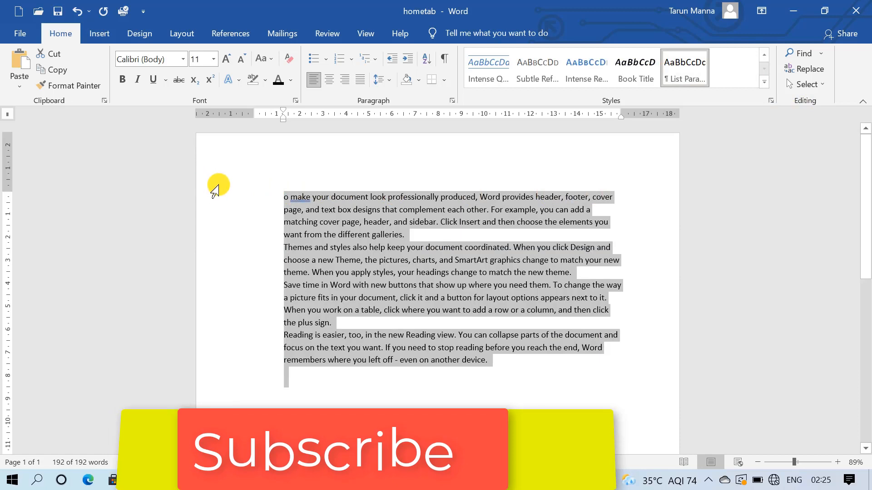
# Shade the selected paragraphs with a light blue theme color and add inside borders between them
pyautogui.click(419, 79)
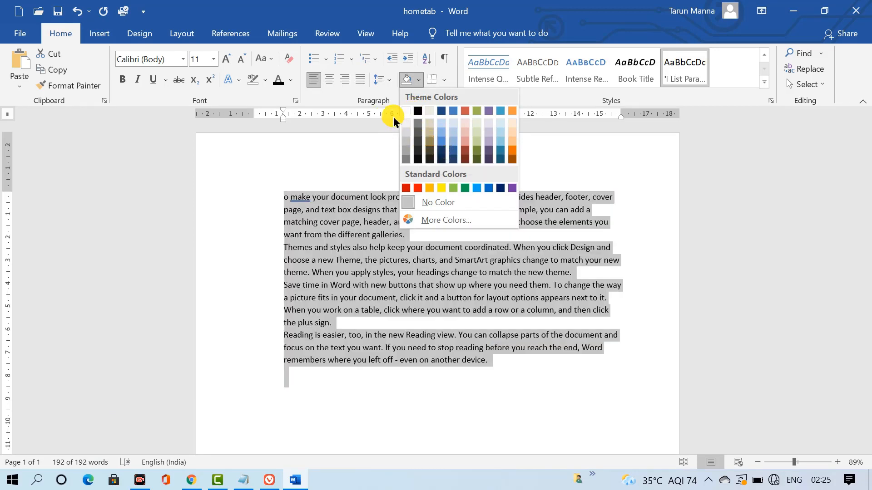
pyautogui.click(452, 124)
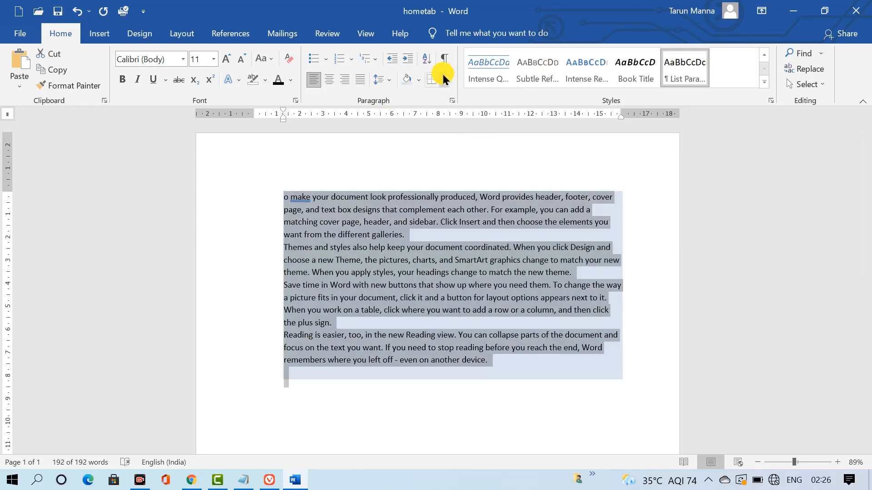
pyautogui.click(443, 80)
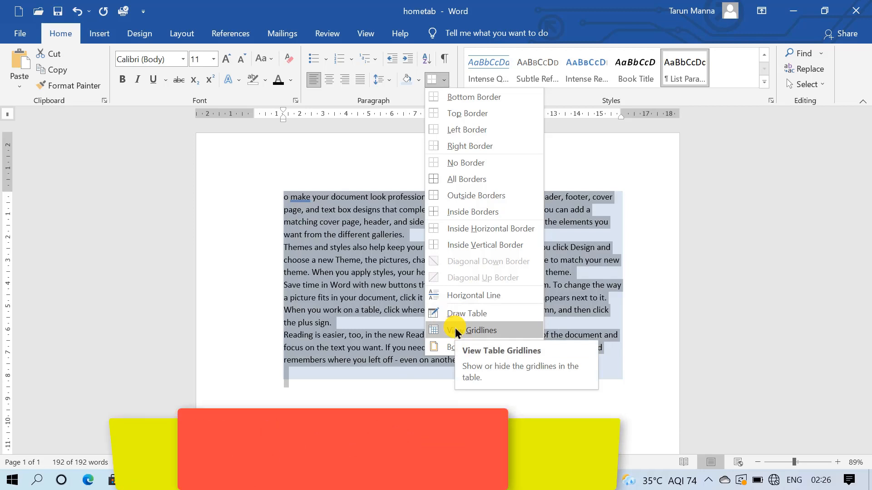
pyautogui.click(473, 213)
pyautogui.click(476, 188)
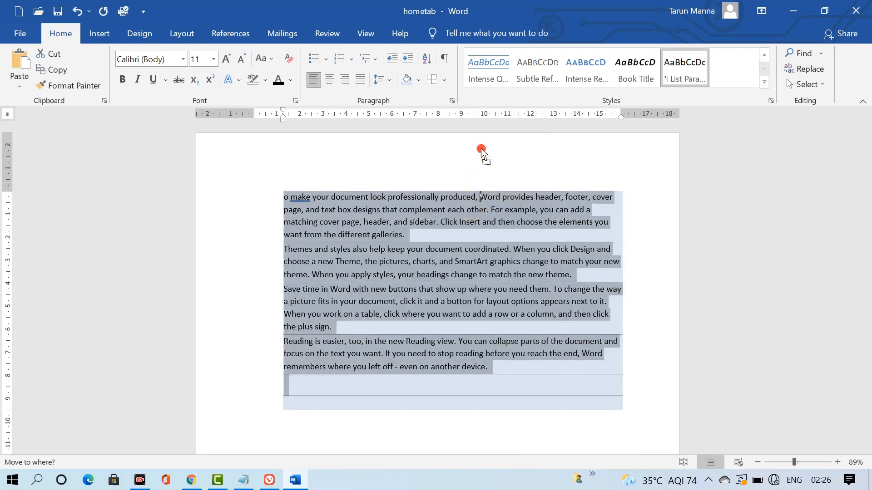
# Select "look professionally produced," in the first paragraph and give it yellow shading from the standard colors
pyautogui.moveTo(477, 130); pyautogui.dragTo(372, 146)
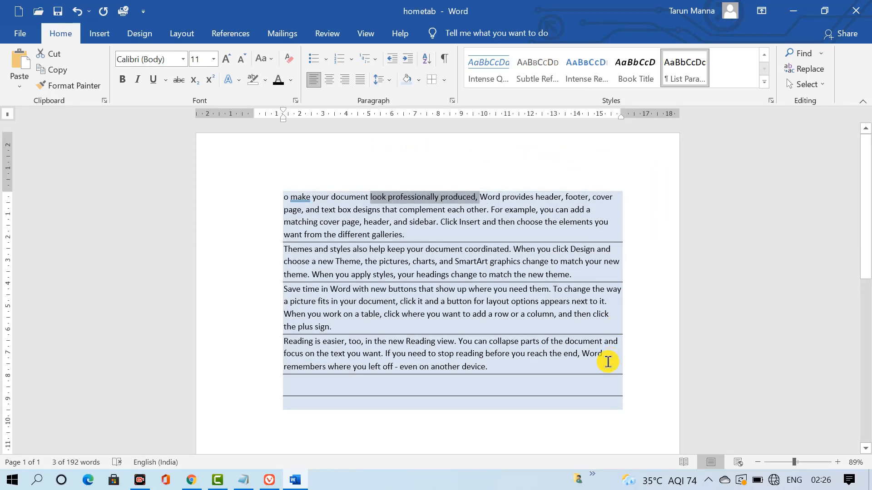
pyautogui.click(437, 81)
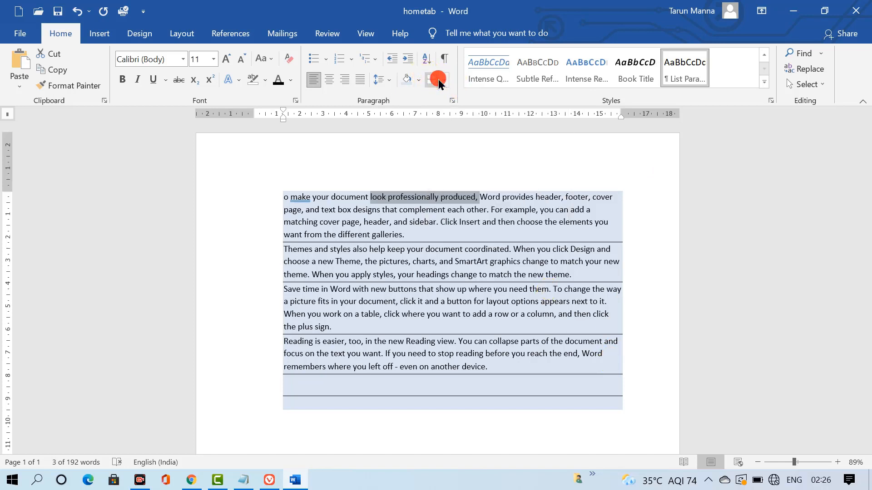
pyautogui.click(413, 82)
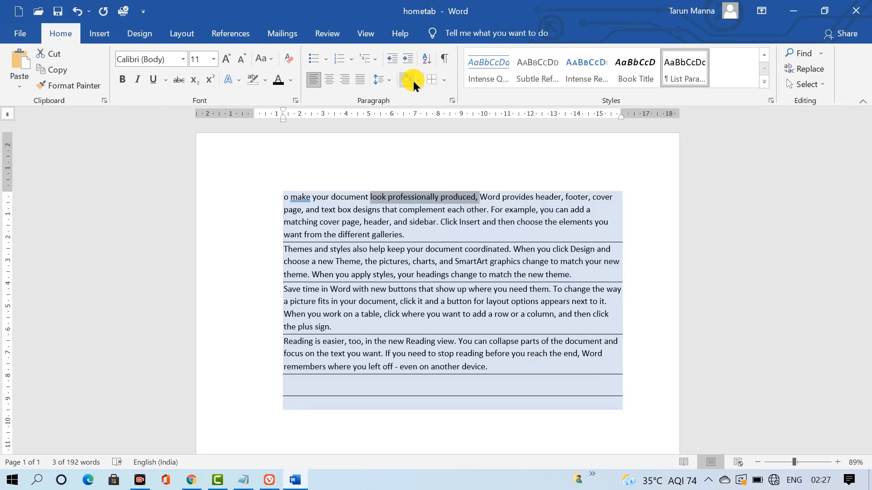
pyautogui.click(424, 80)
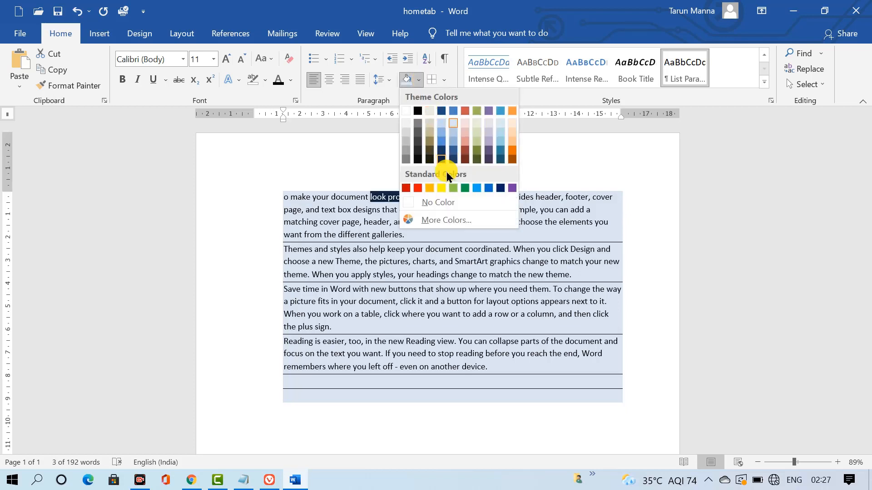
pyautogui.click(441, 190)
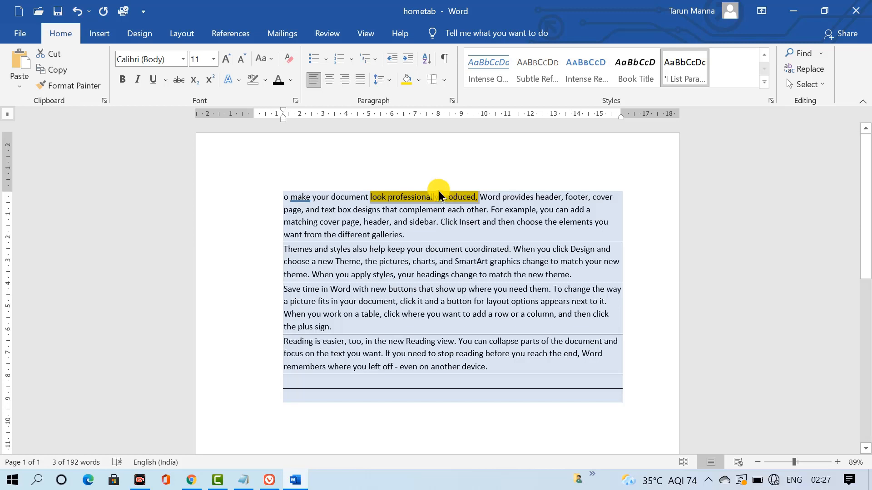
pyautogui.click(362, 144)
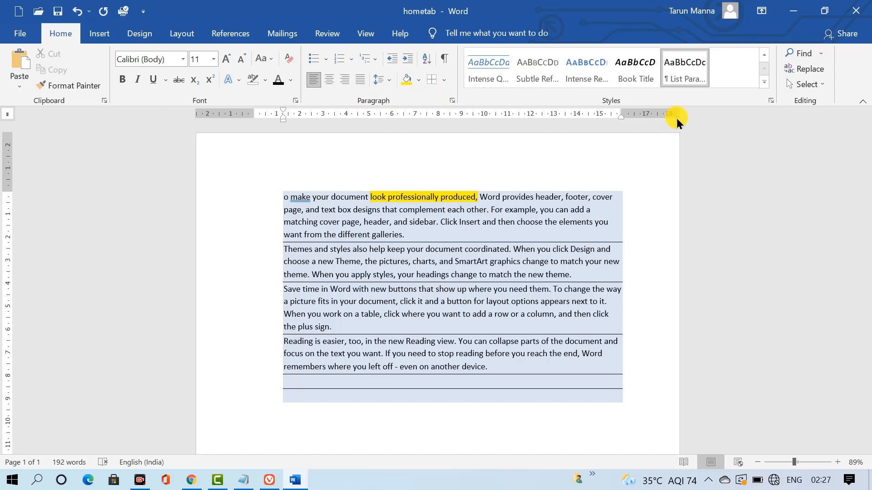
# Search the document for the word "add"
pyautogui.click(820, 54)
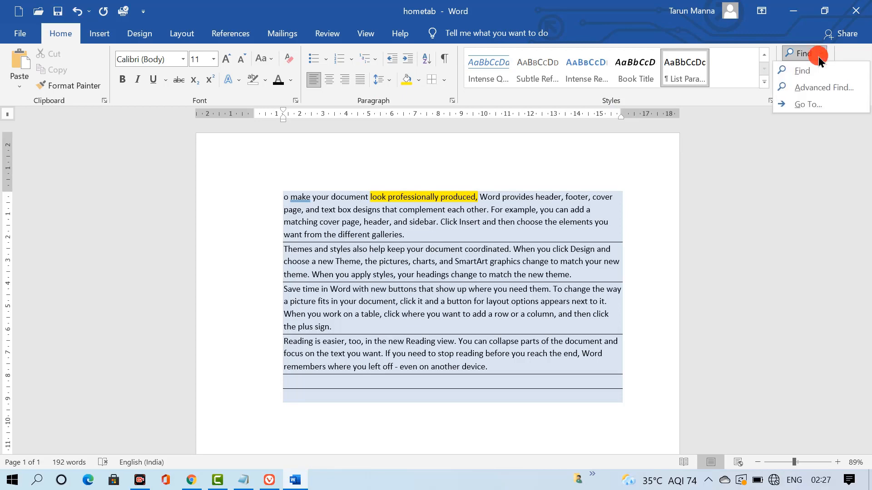
pyautogui.click(799, 71)
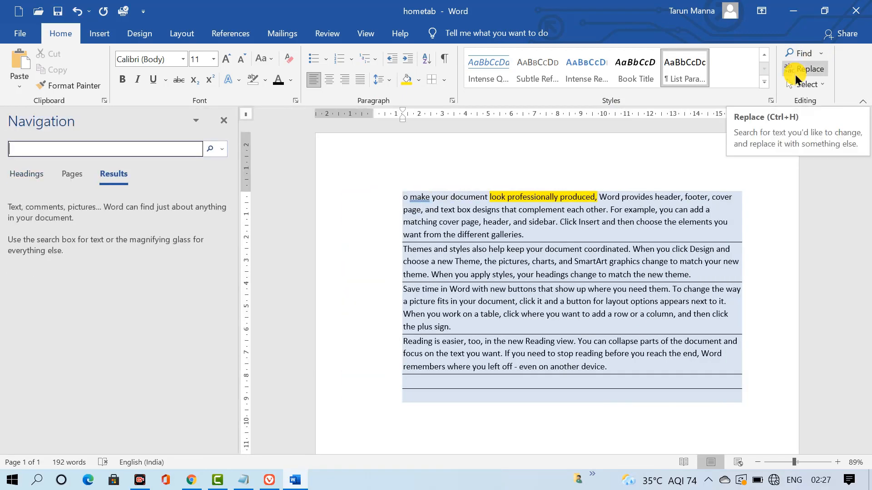
pyautogui.write('add')
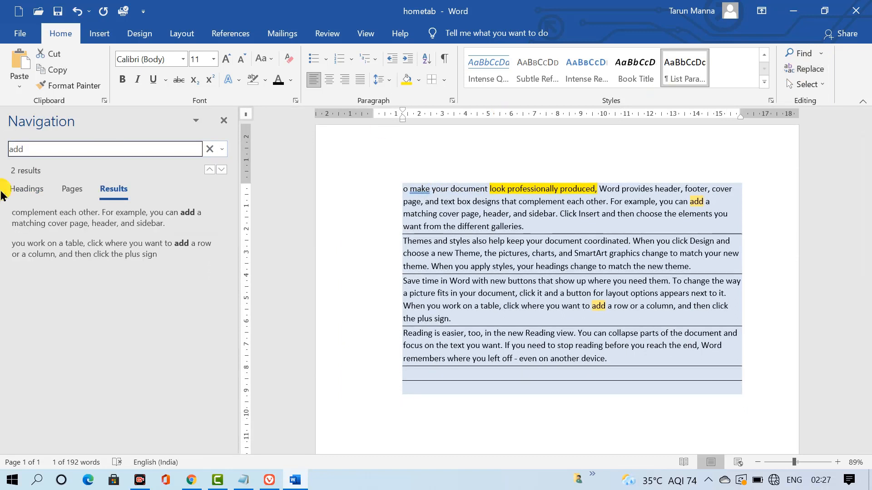
# Replace all occurrences of "add" with "Skillatarget" and close the Find and Replace dialog
pyautogui.click(812, 71)
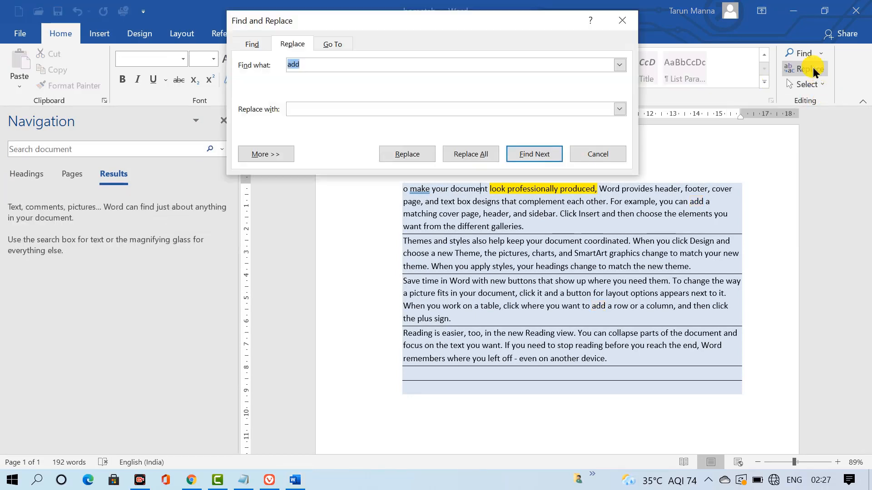
pyautogui.click(349, 107)
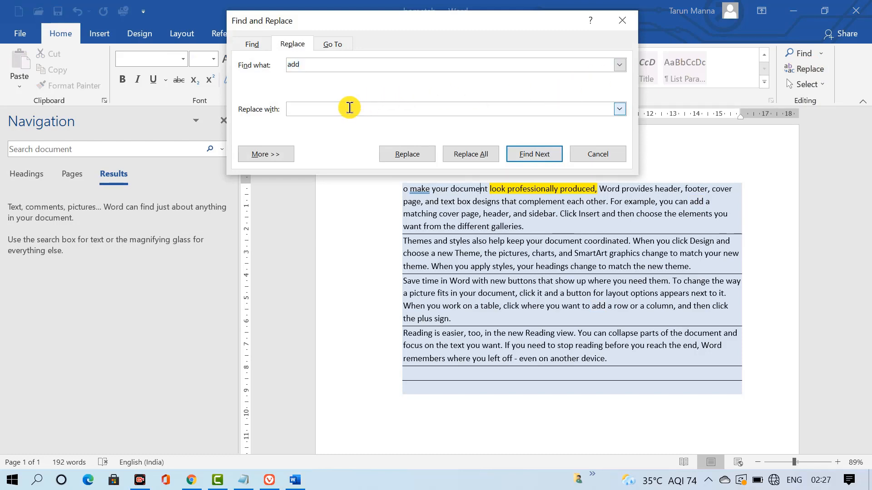
pyautogui.write('Ski')
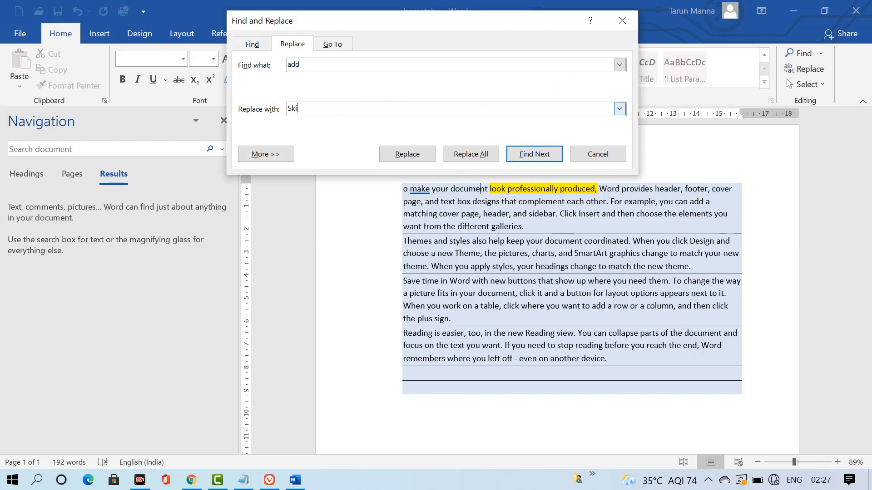
pyautogui.write('llatarget')
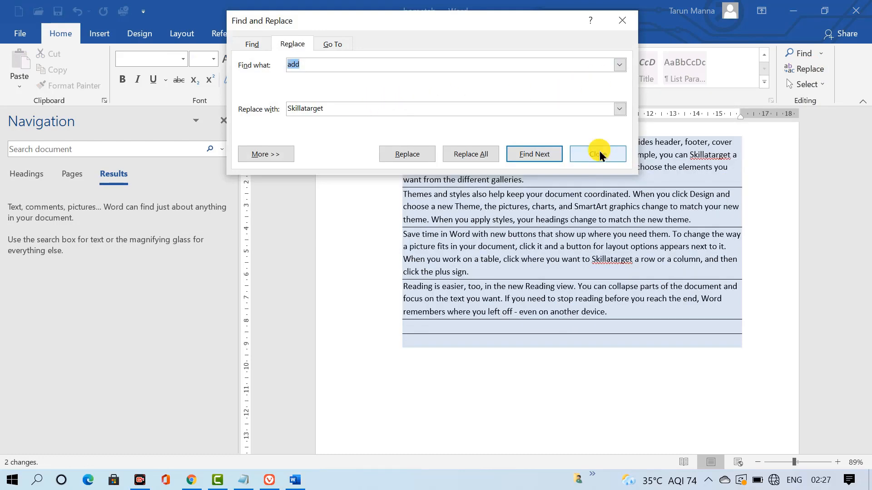
pyautogui.click(599, 151)
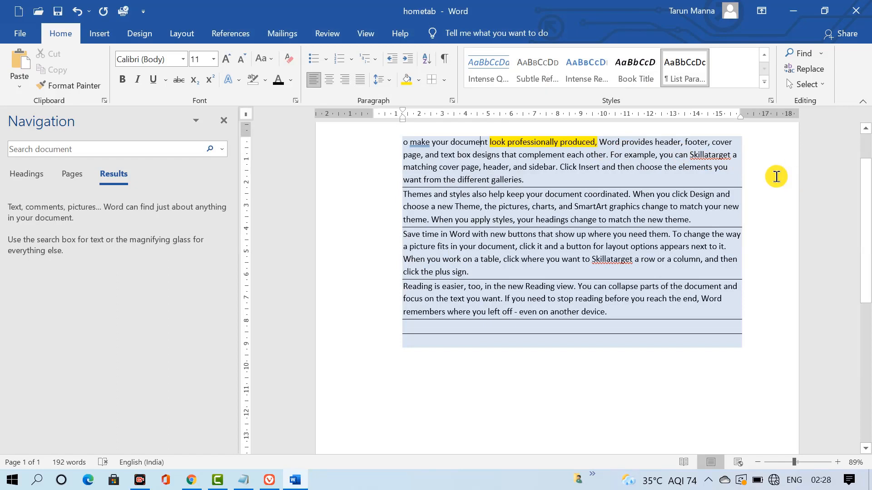
# Correct "Skillatarget" to "Skilltarget" in the first paragraph
pyautogui.click(709, 154)
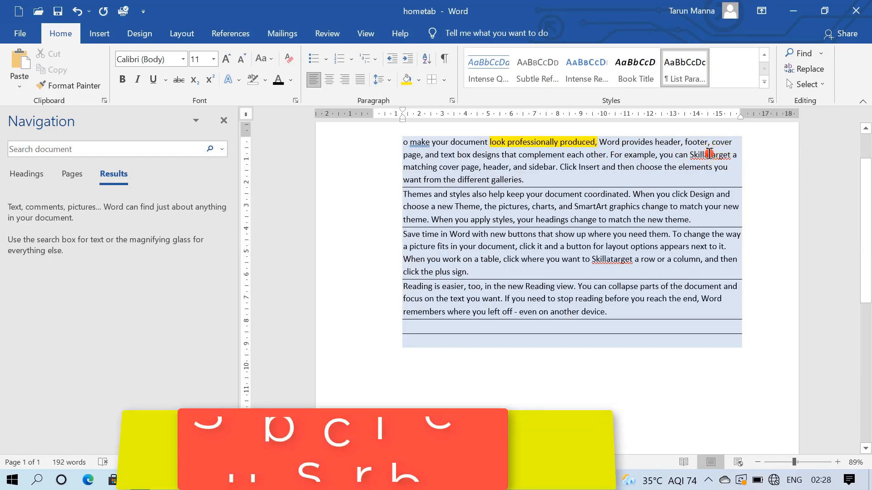
pyautogui.press('BackSpace')
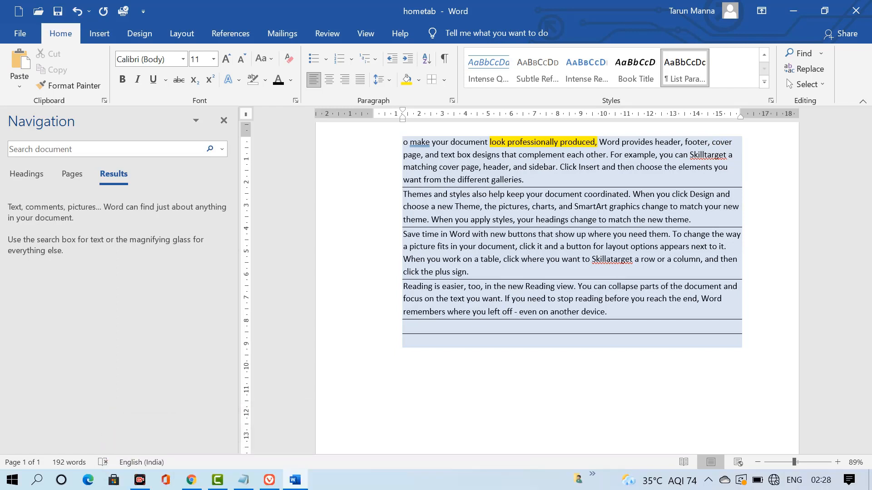
# Search the document for "add" again and look over the available Select options
pyautogui.click(816, 83)
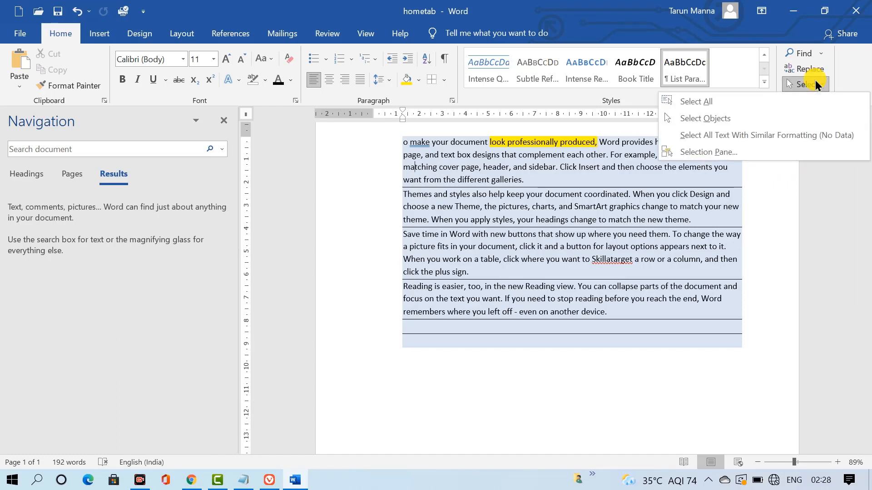
pyautogui.click(815, 53)
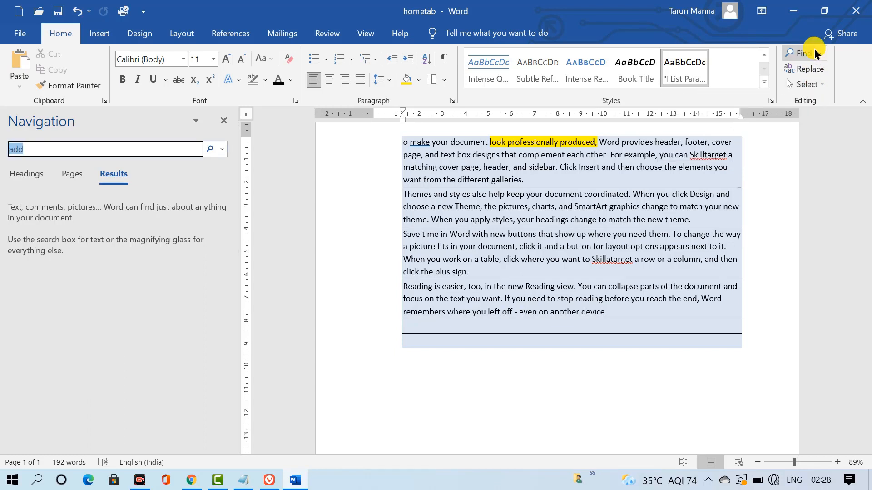
pyautogui.click(814, 53)
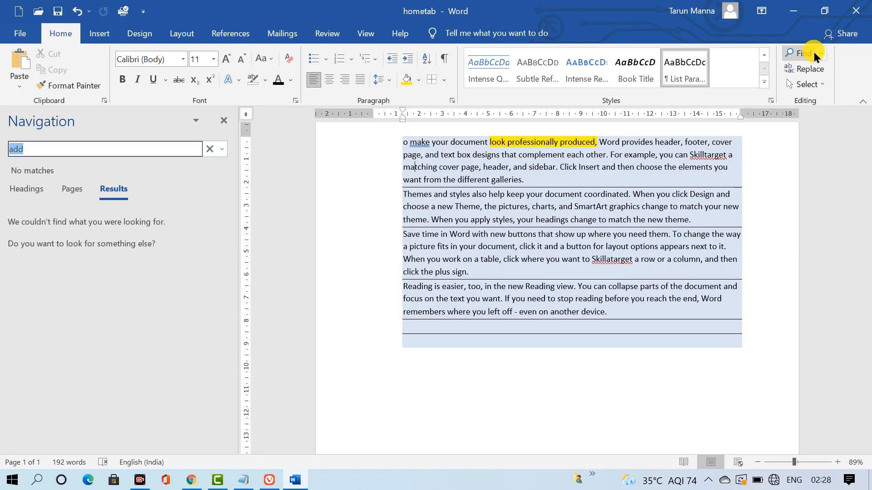
pyautogui.click(816, 87)
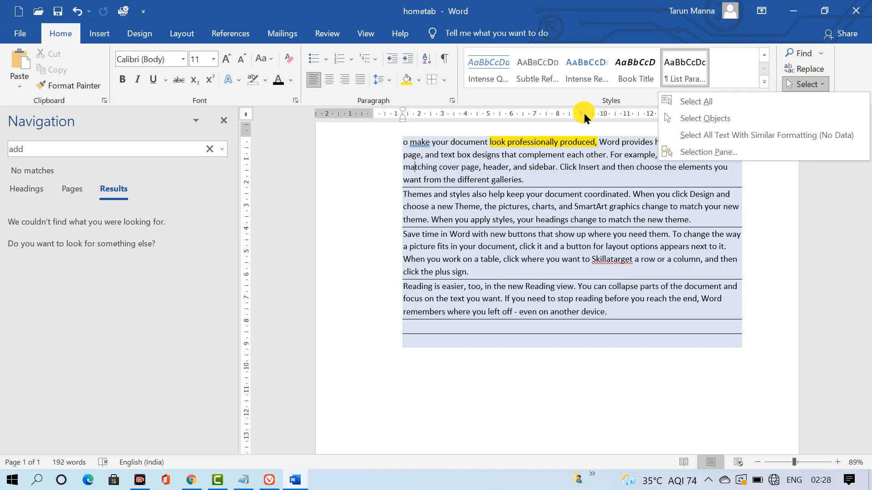
pyautogui.click(335, 251)
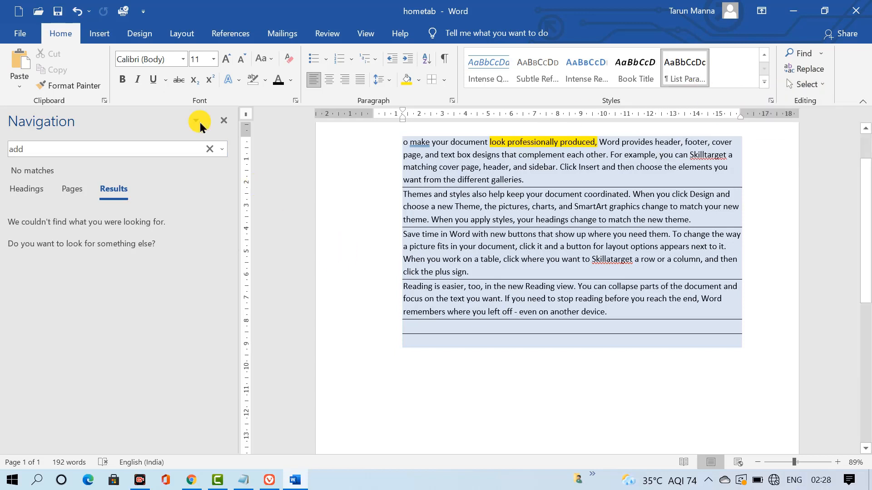
# Save the document and close the Navigation pane
pyautogui.click(57, 10)
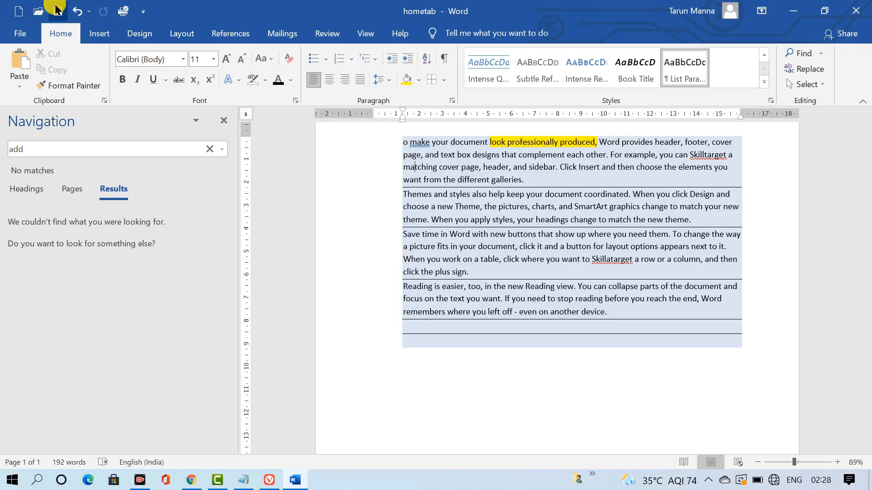
pyautogui.click(223, 121)
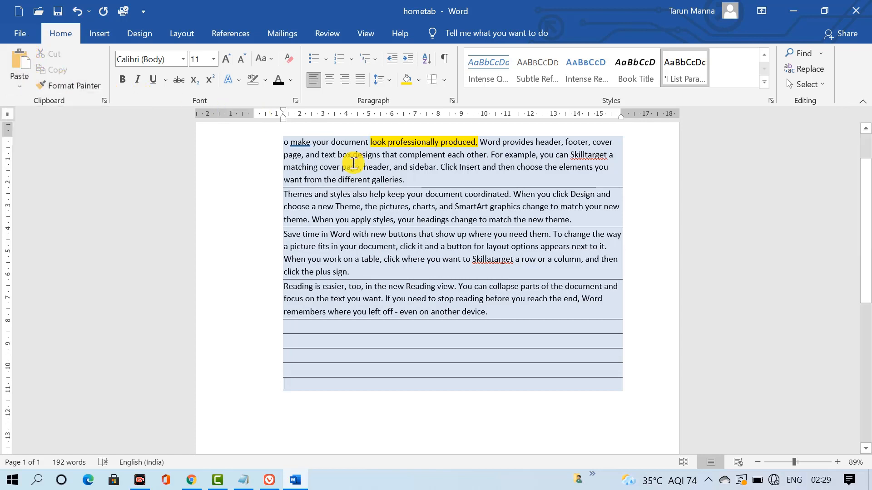
# Copy the paragraph starting "Reading is easier" and paste it over itself with Paste Special as HTML Format
pyautogui.moveTo(505, 314); pyautogui.dragTo(238, 289)
pyautogui.hotkey('ctrl', 'c')
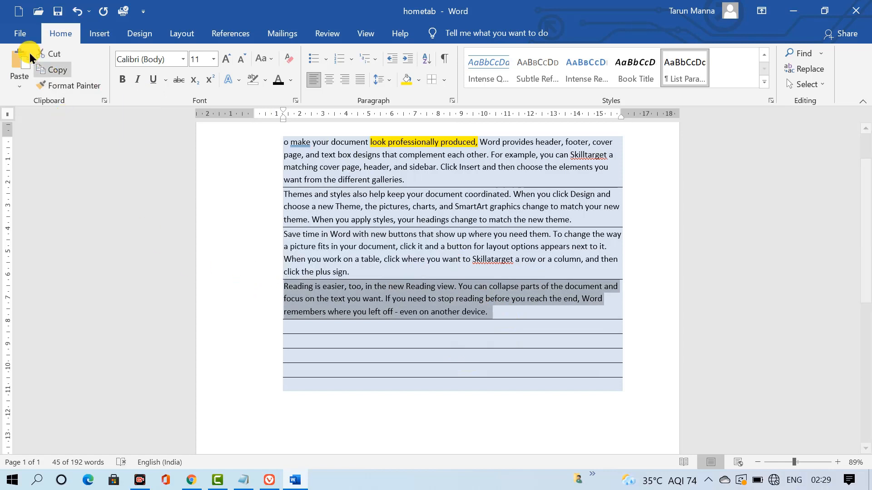
pyautogui.click(19, 81)
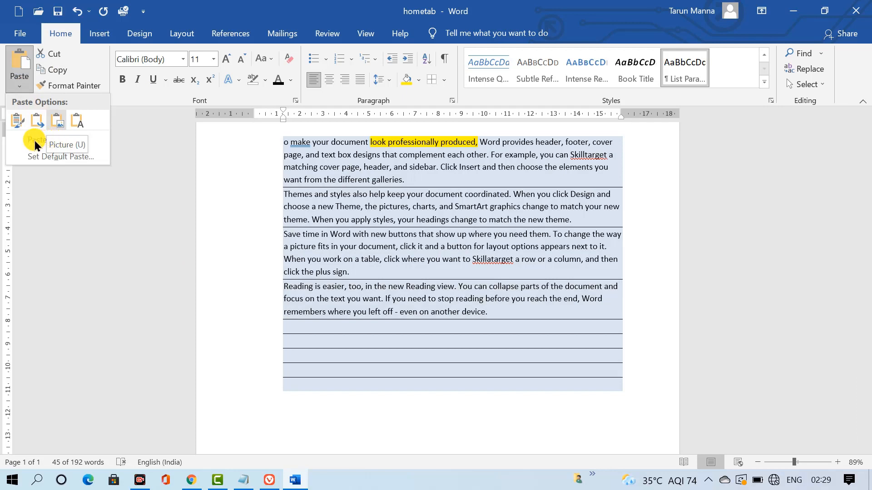
pyautogui.click(34, 140)
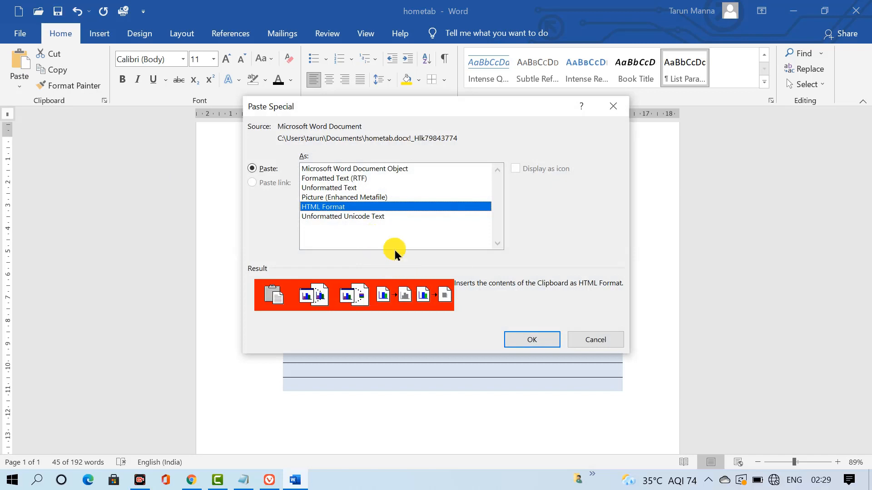
pyautogui.click(532, 342)
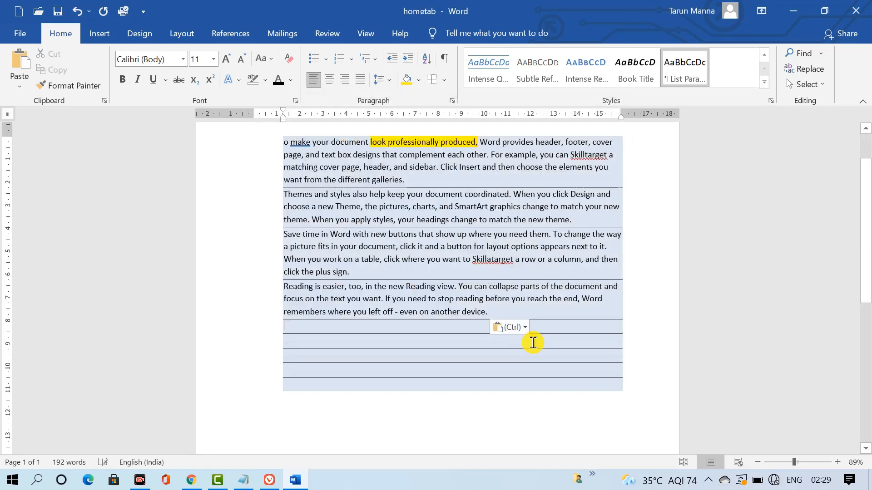
# Add a line among the empty ones below the text and paste the copied paragraph there as text only
pyautogui.click(370, 354)
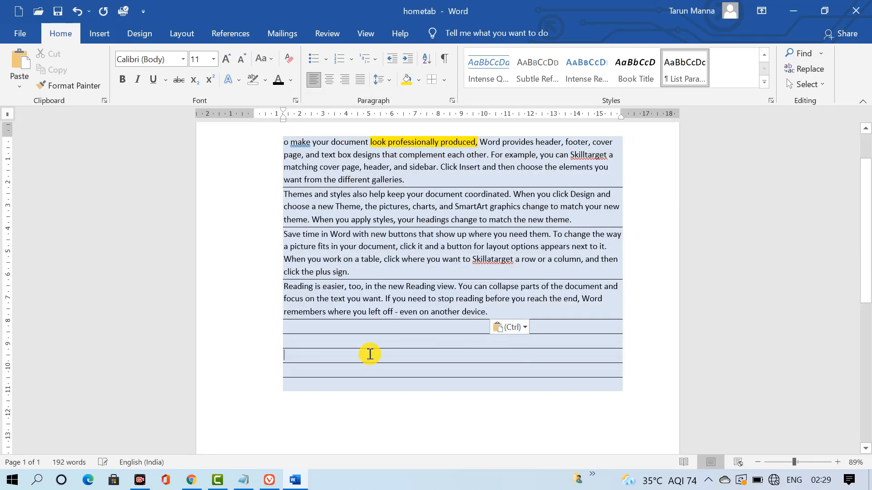
pyautogui.press('Return')
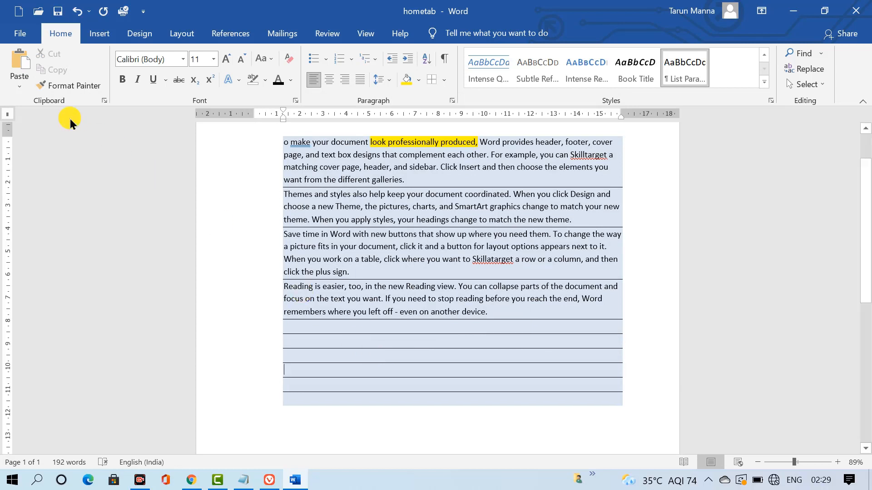
pyautogui.click(26, 86)
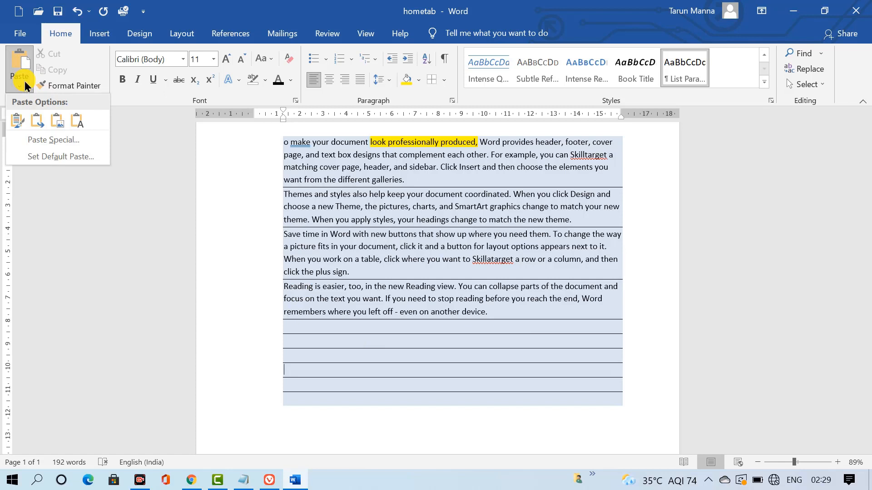
pyautogui.click(75, 122)
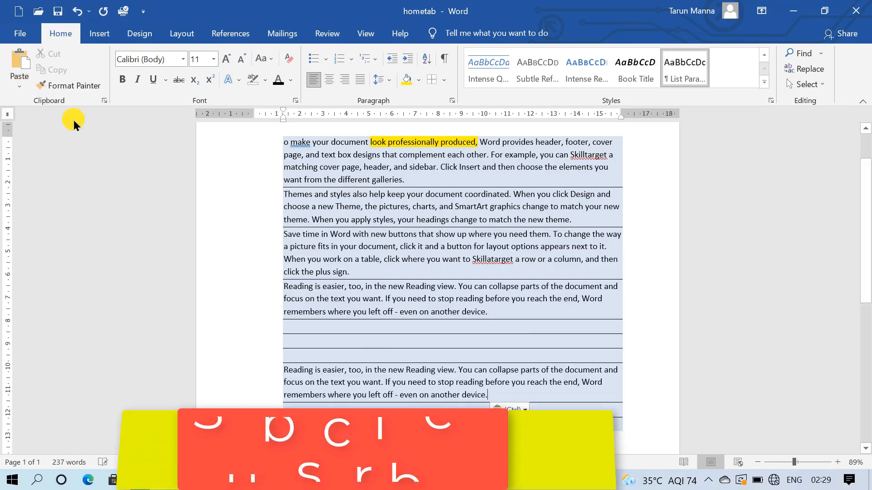
# Review the paste options, the Paste Special formats and the File start page without changing the document
pyautogui.click(19, 85)
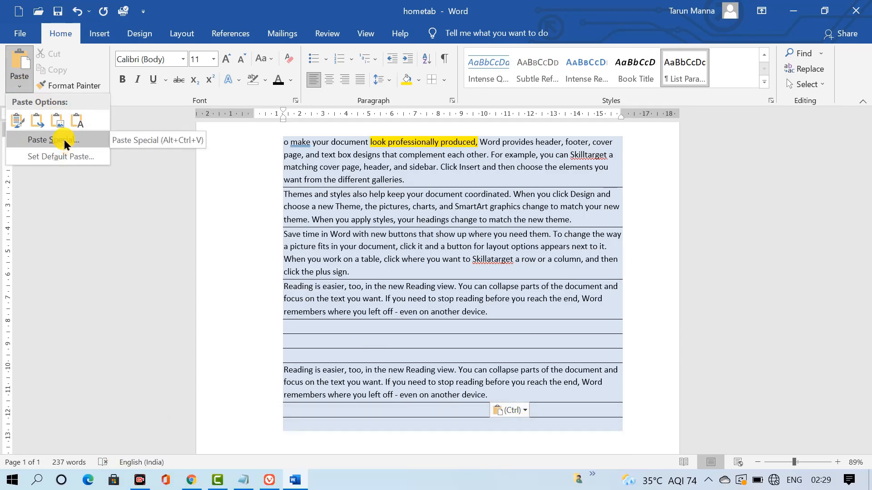
pyautogui.click(65, 142)
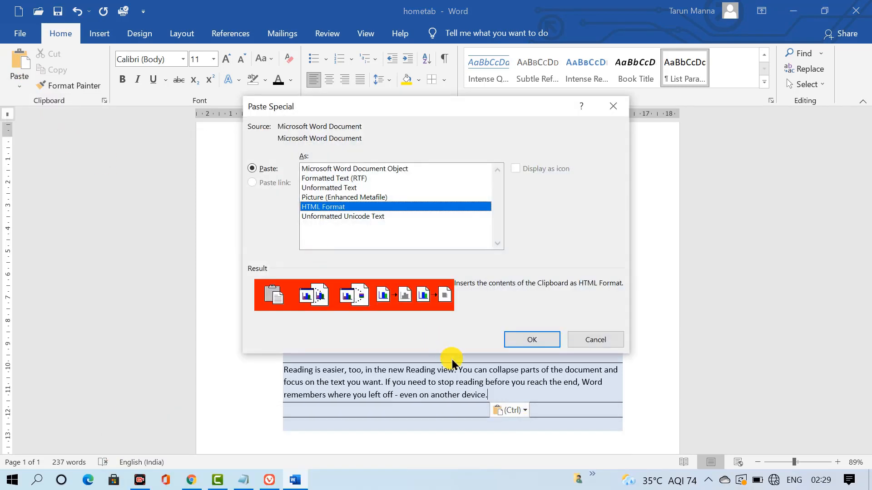
pyautogui.click(574, 338)
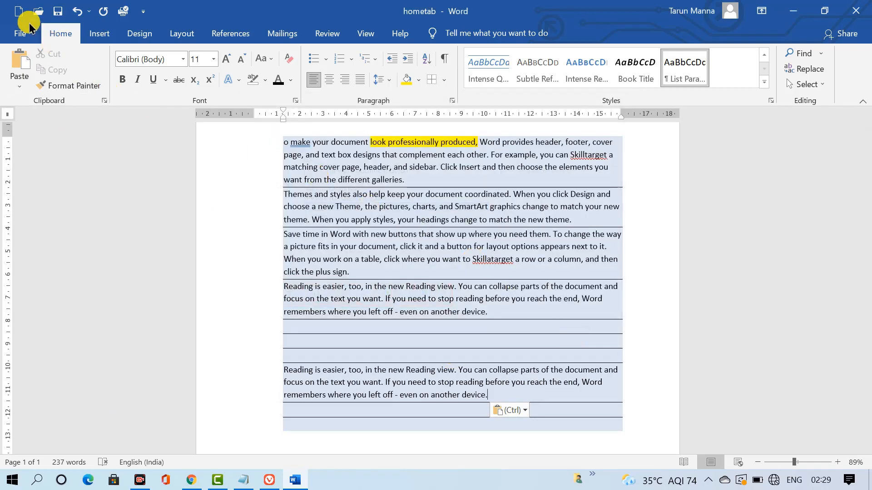
pyautogui.click(22, 35)
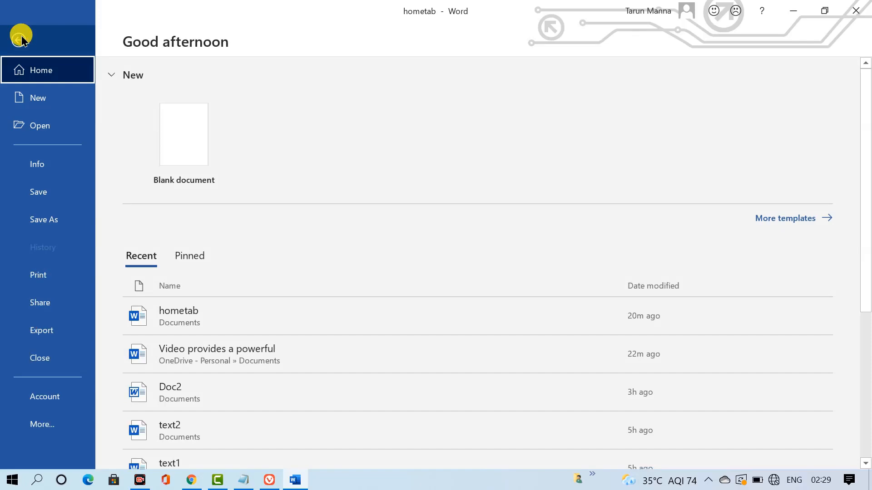
pyautogui.click(21, 39)
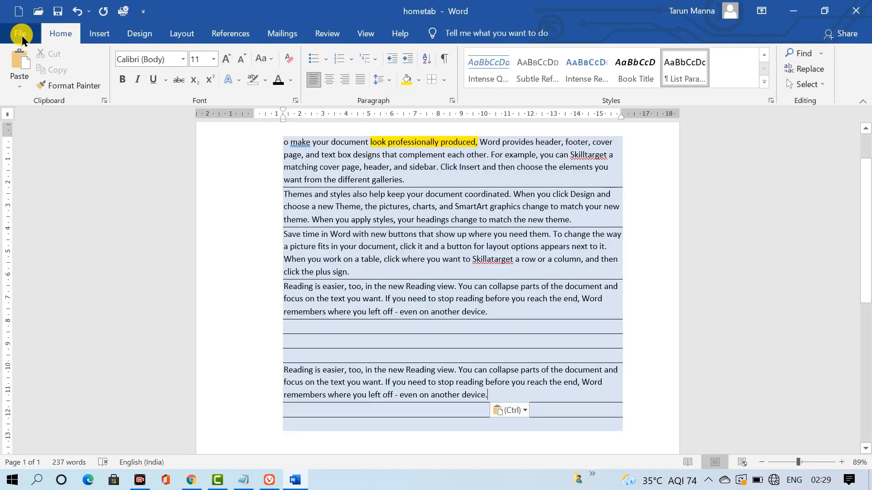
pyautogui.click(21, 86)
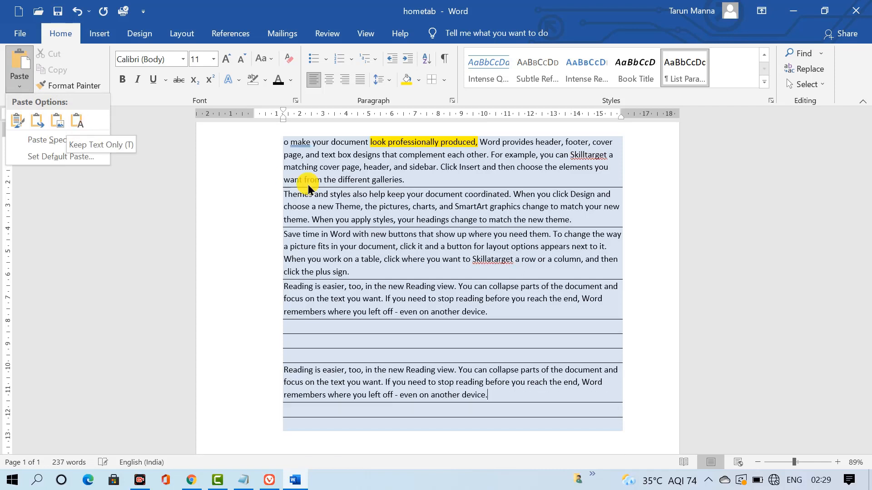
pyautogui.click(214, 177)
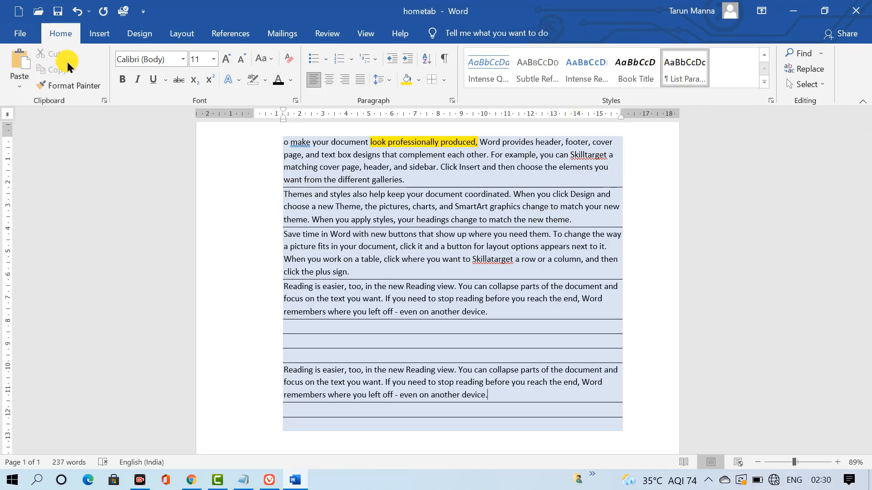
pyautogui.click(18, 32)
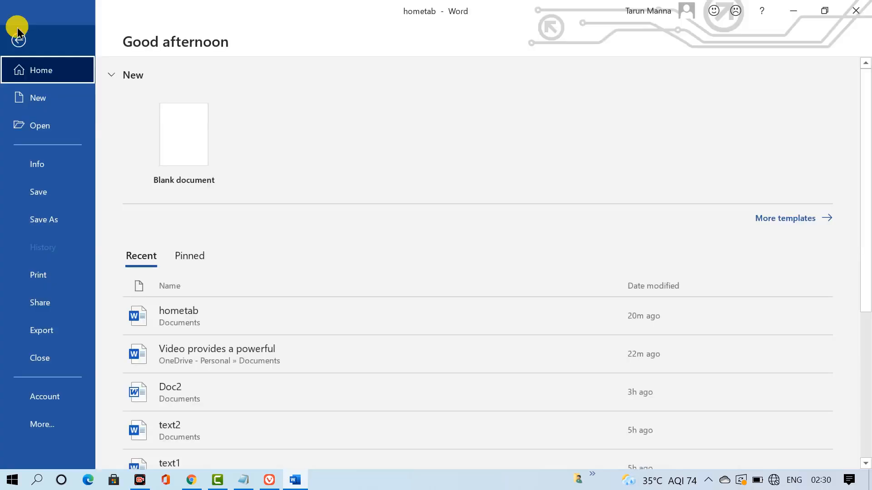